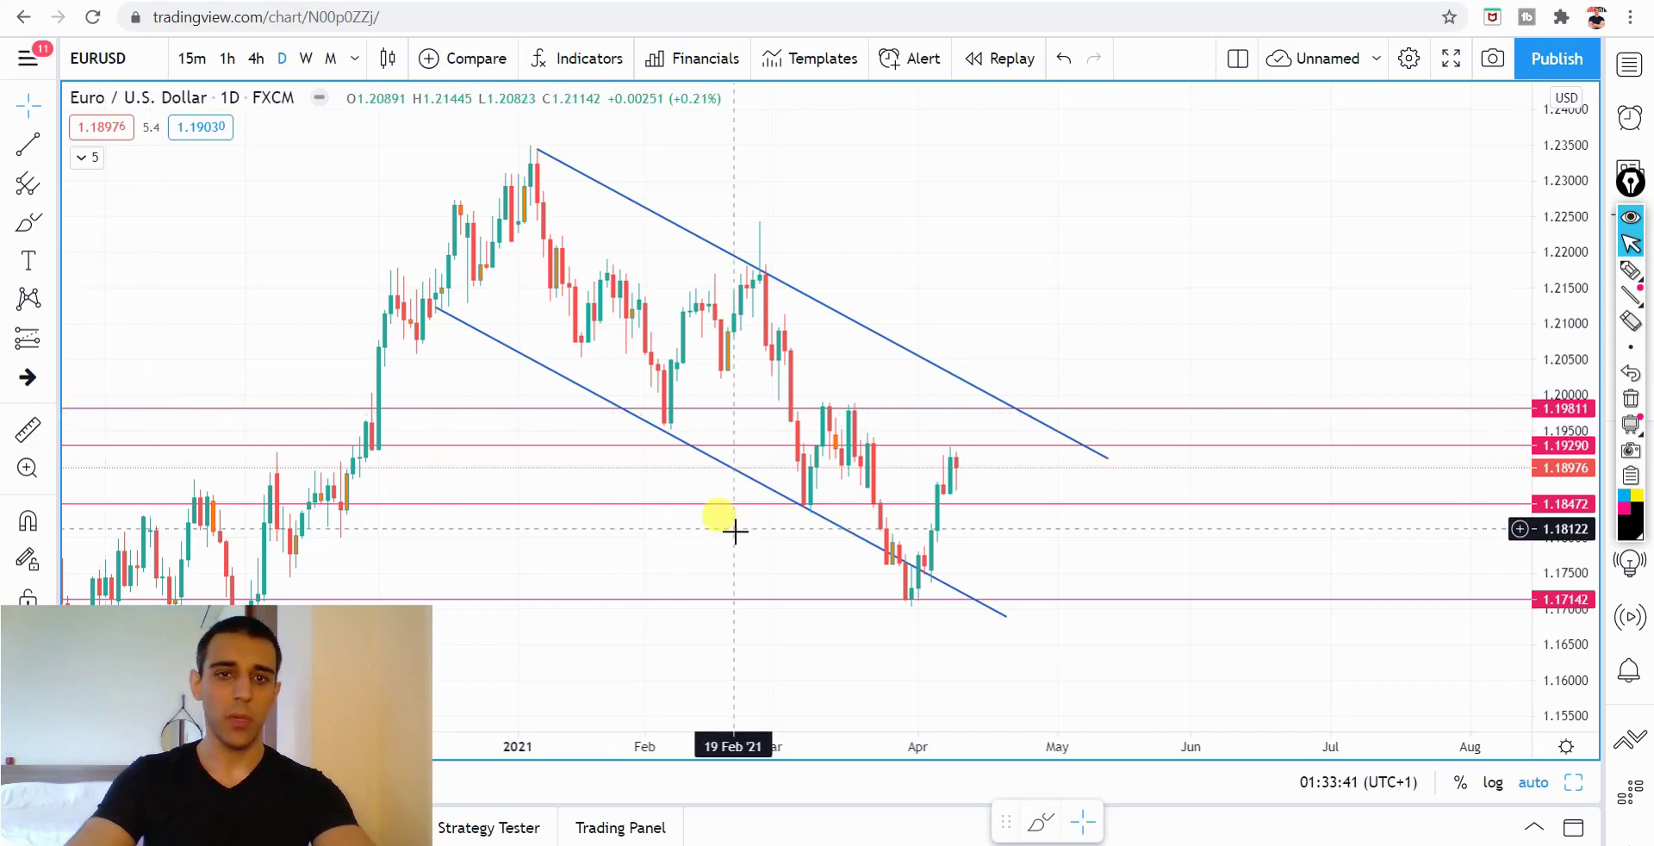
- Trace the descending channel's upper and lower trendlines freehand on the EURUSD daily chart and clear the marks
drag(1085, 232, 964, 236)
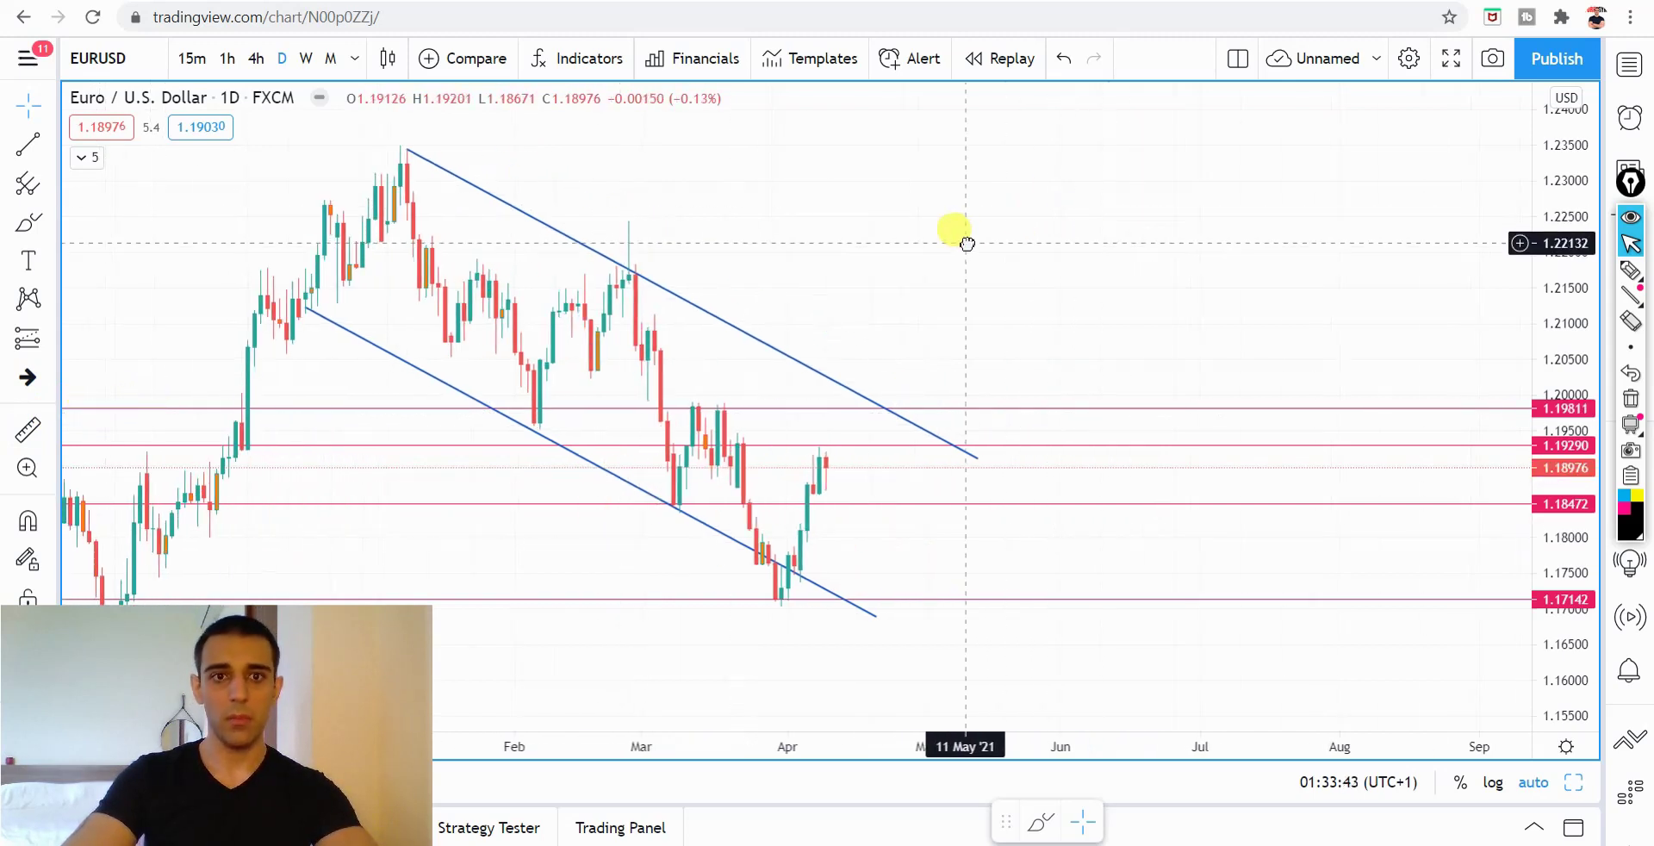
scroll(861, 305, up, 3)
drag(808, 303, 1037, 241)
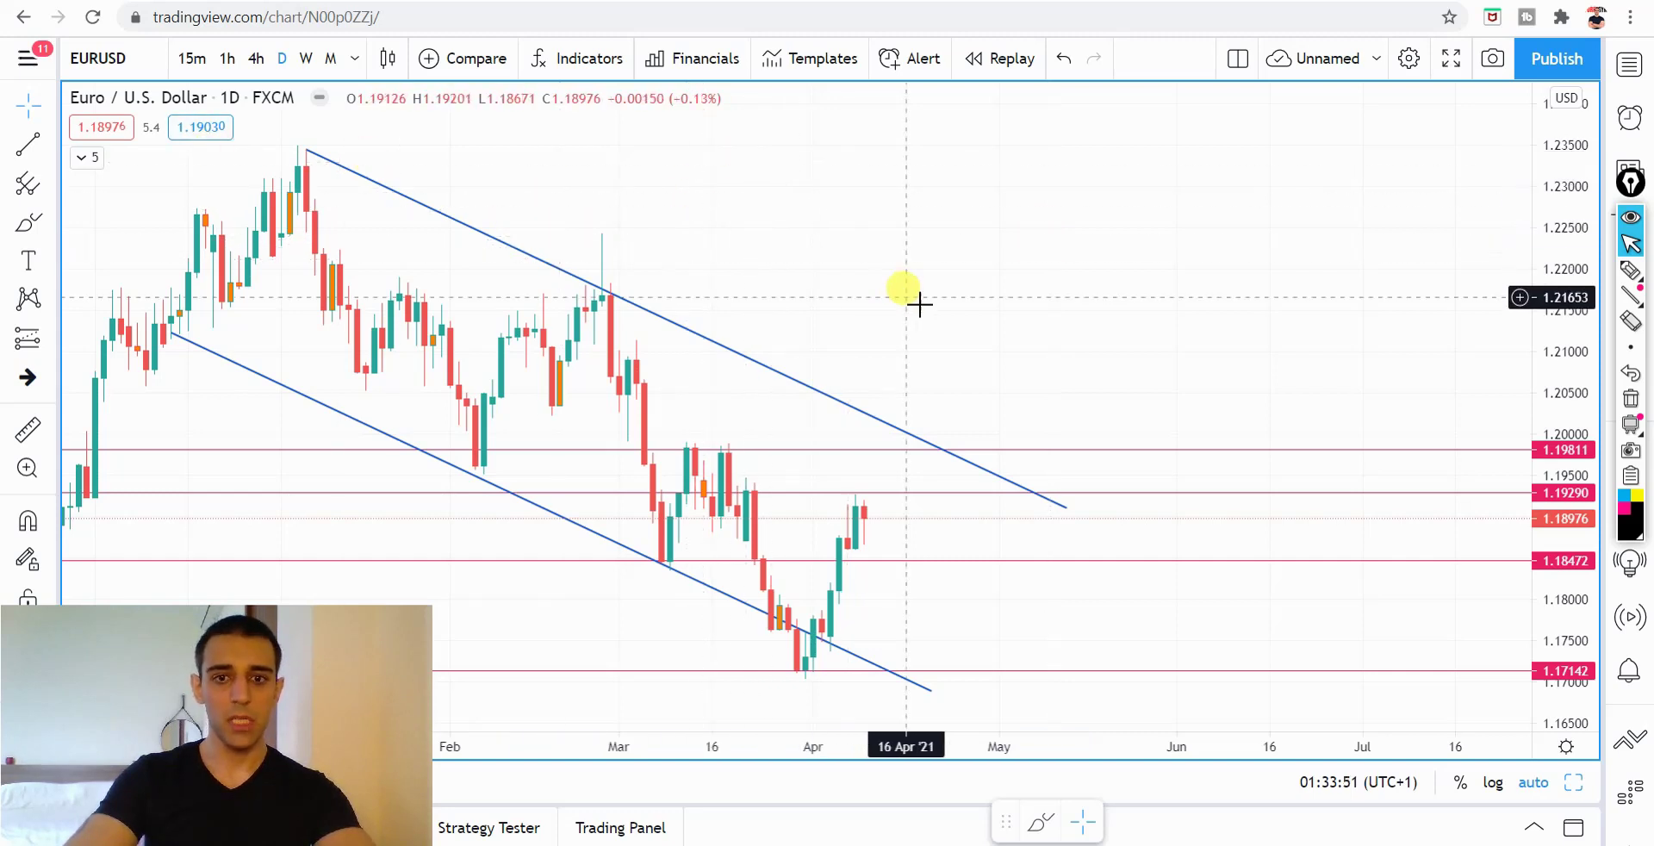
mouse_move(869, 328)
mouse_down()
mouse_move(975, 318)
mouse_move(860, 303)
mouse_up()
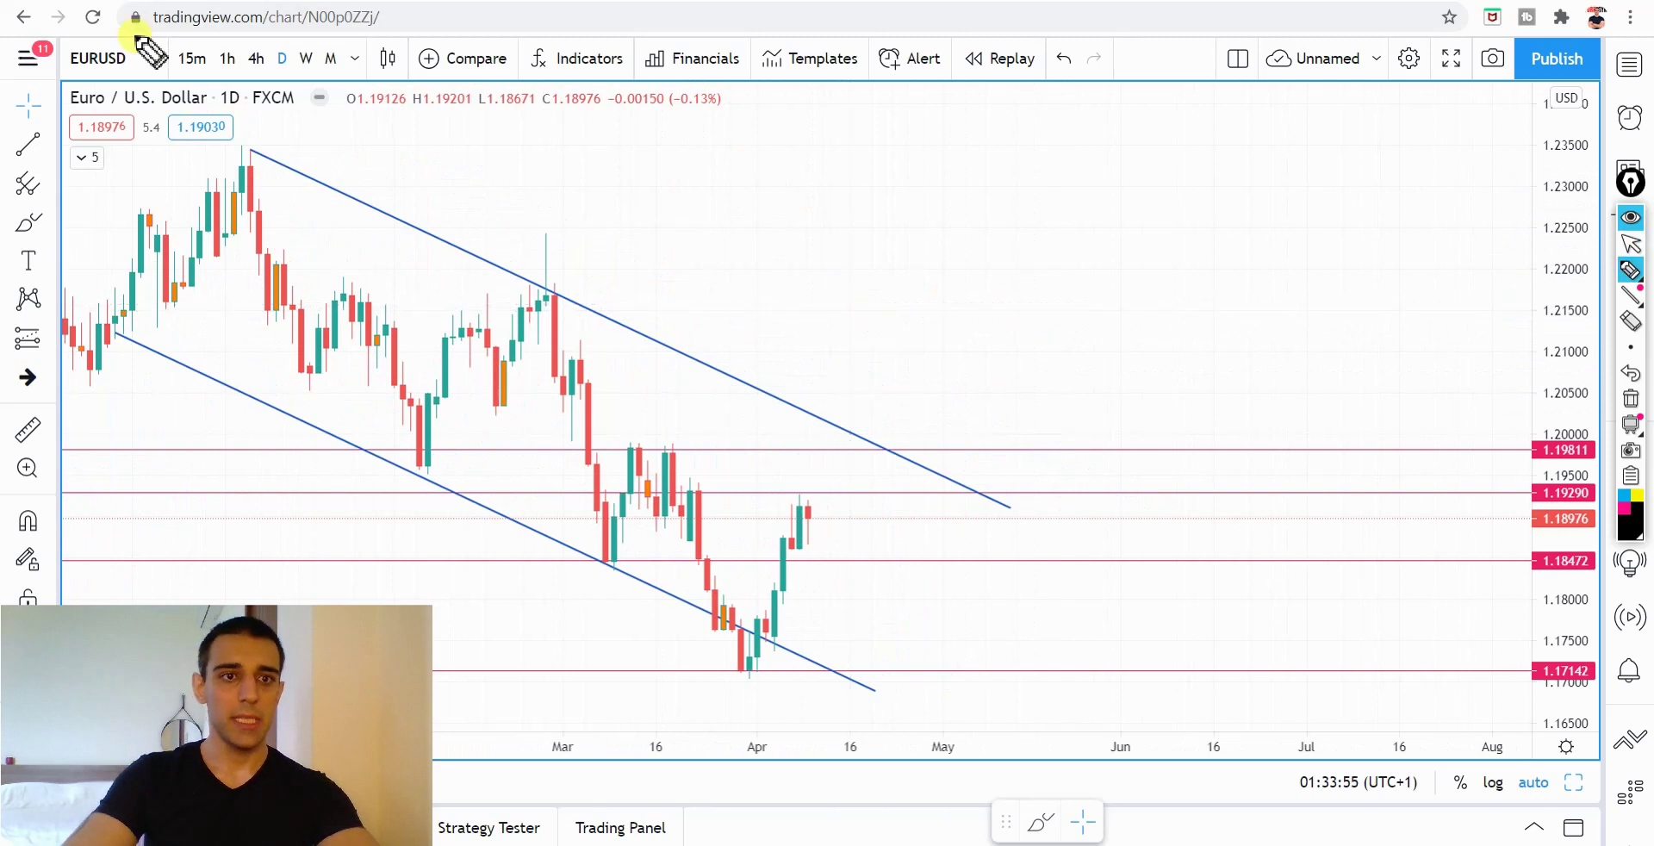
drag(330, 191, 598, 303)
drag(199, 366, 539, 521)
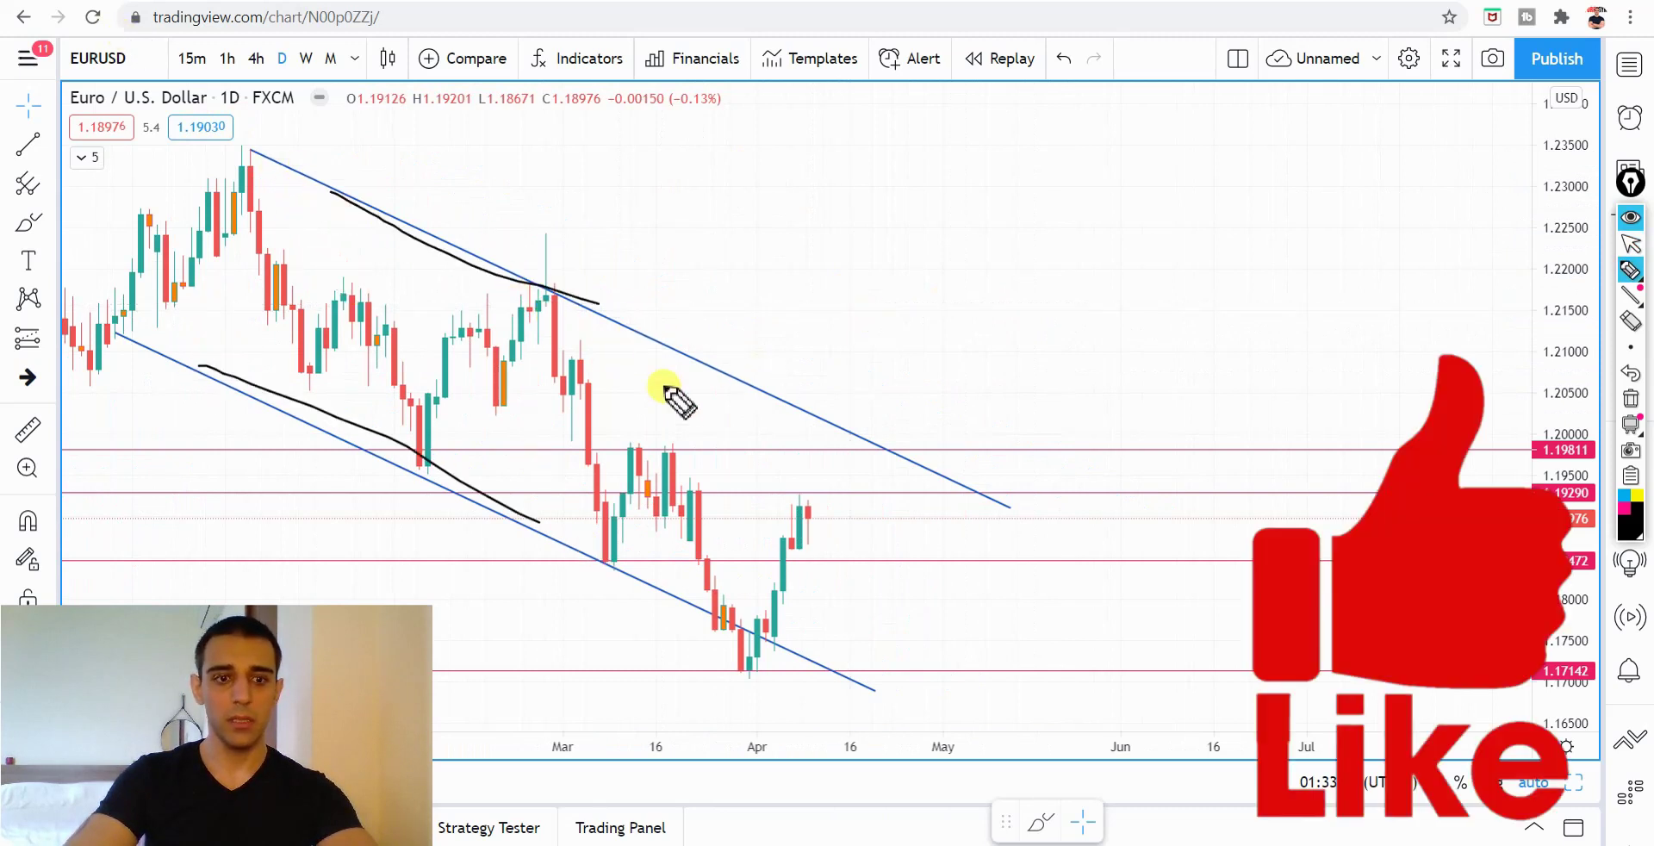
key(ctrl+shift+7)
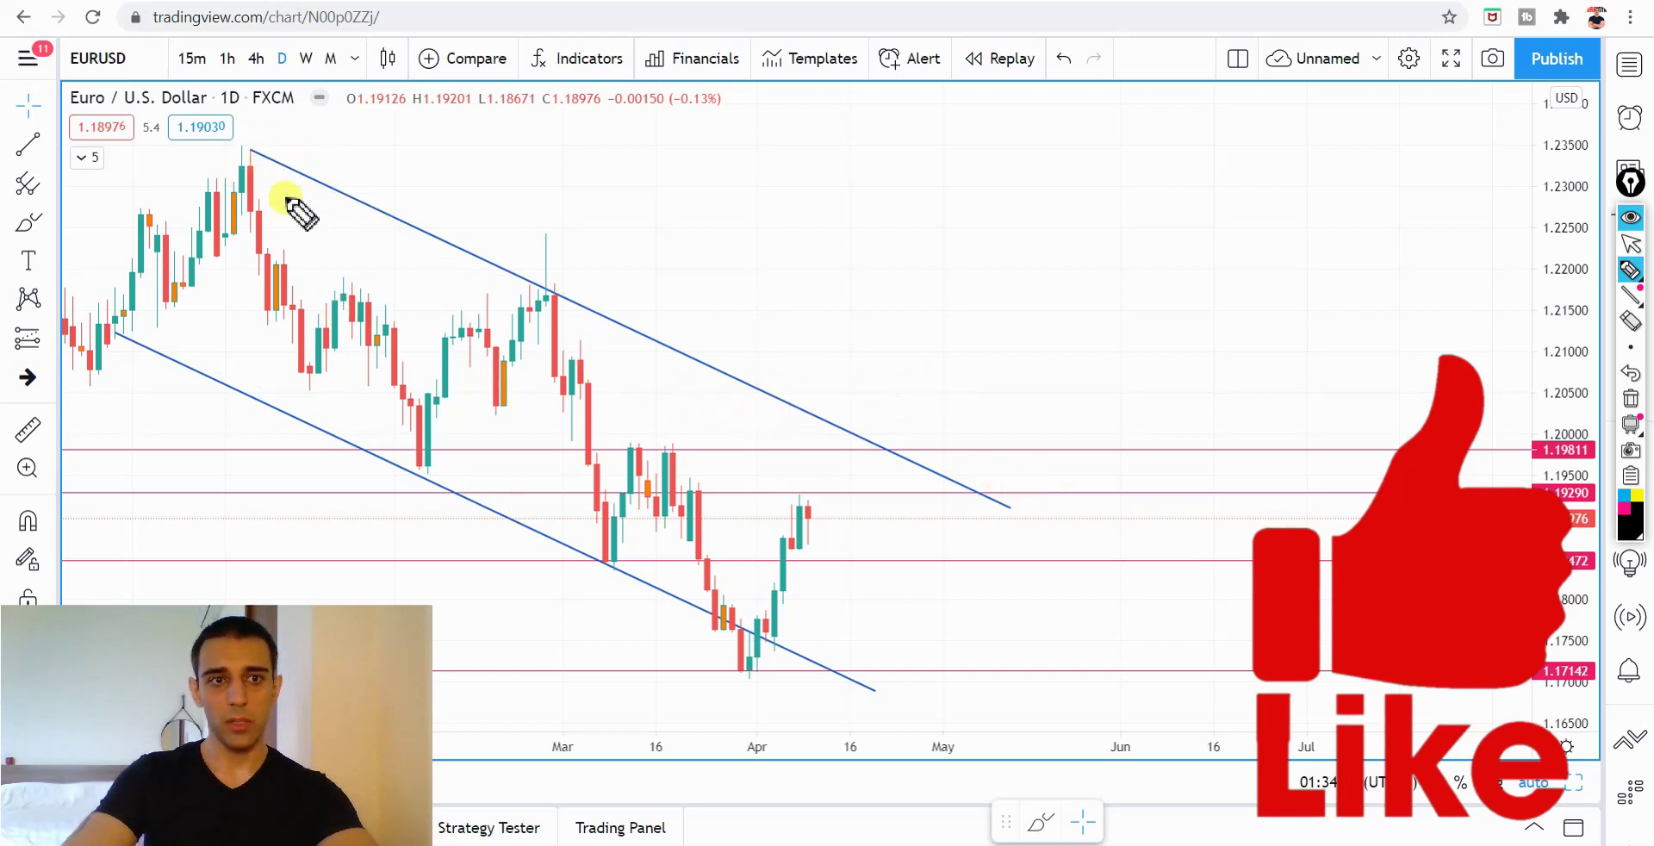
key(ctrl+shift+2)
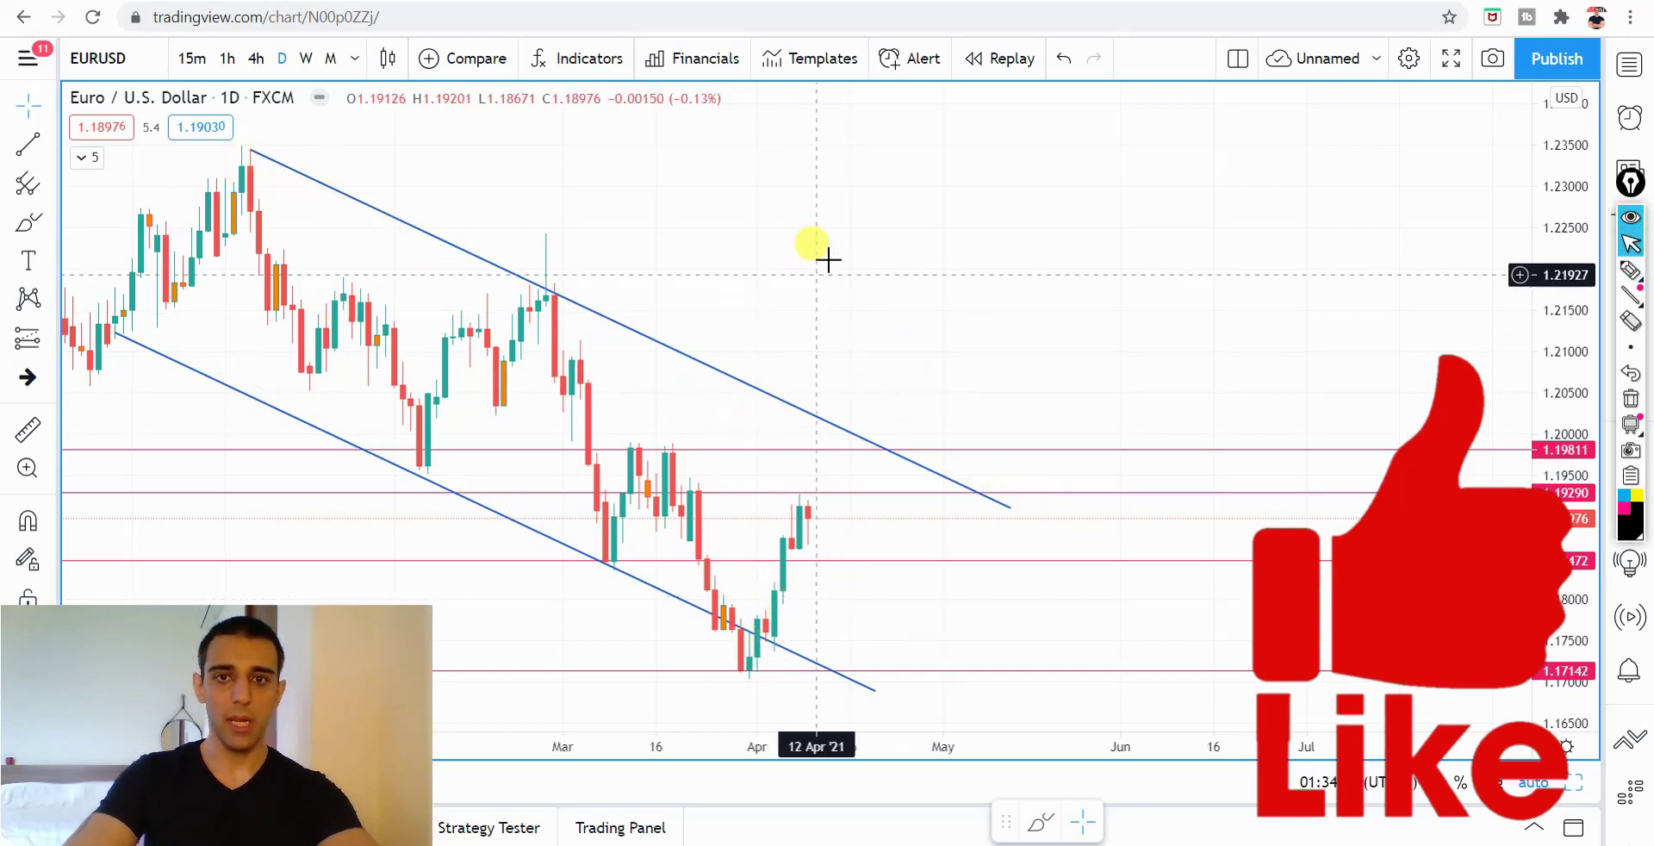
- Circle the low at the 1.17142 level, sketch the rise from it and clear the marks
scroll(836, 251, down, 2)
drag(897, 262, 1126, 296)
drag(897, 535, 623, 477)
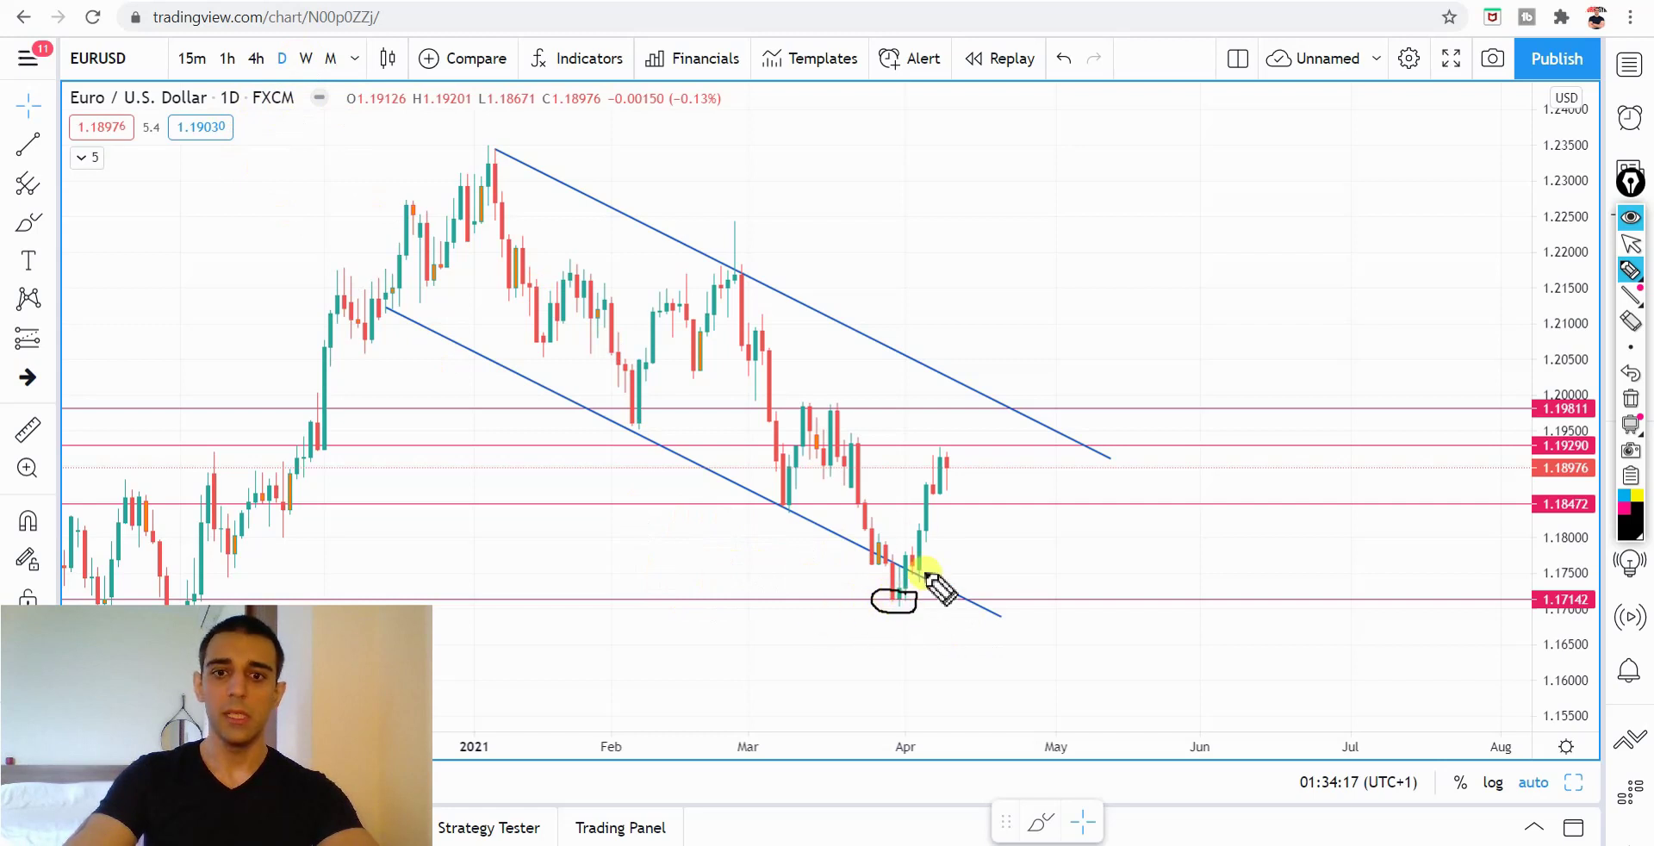
mouse_move(903, 596)
mouse_down()
mouse_move(961, 518)
mouse_move(955, 484)
mouse_up()
key(ctrl+shift+7)
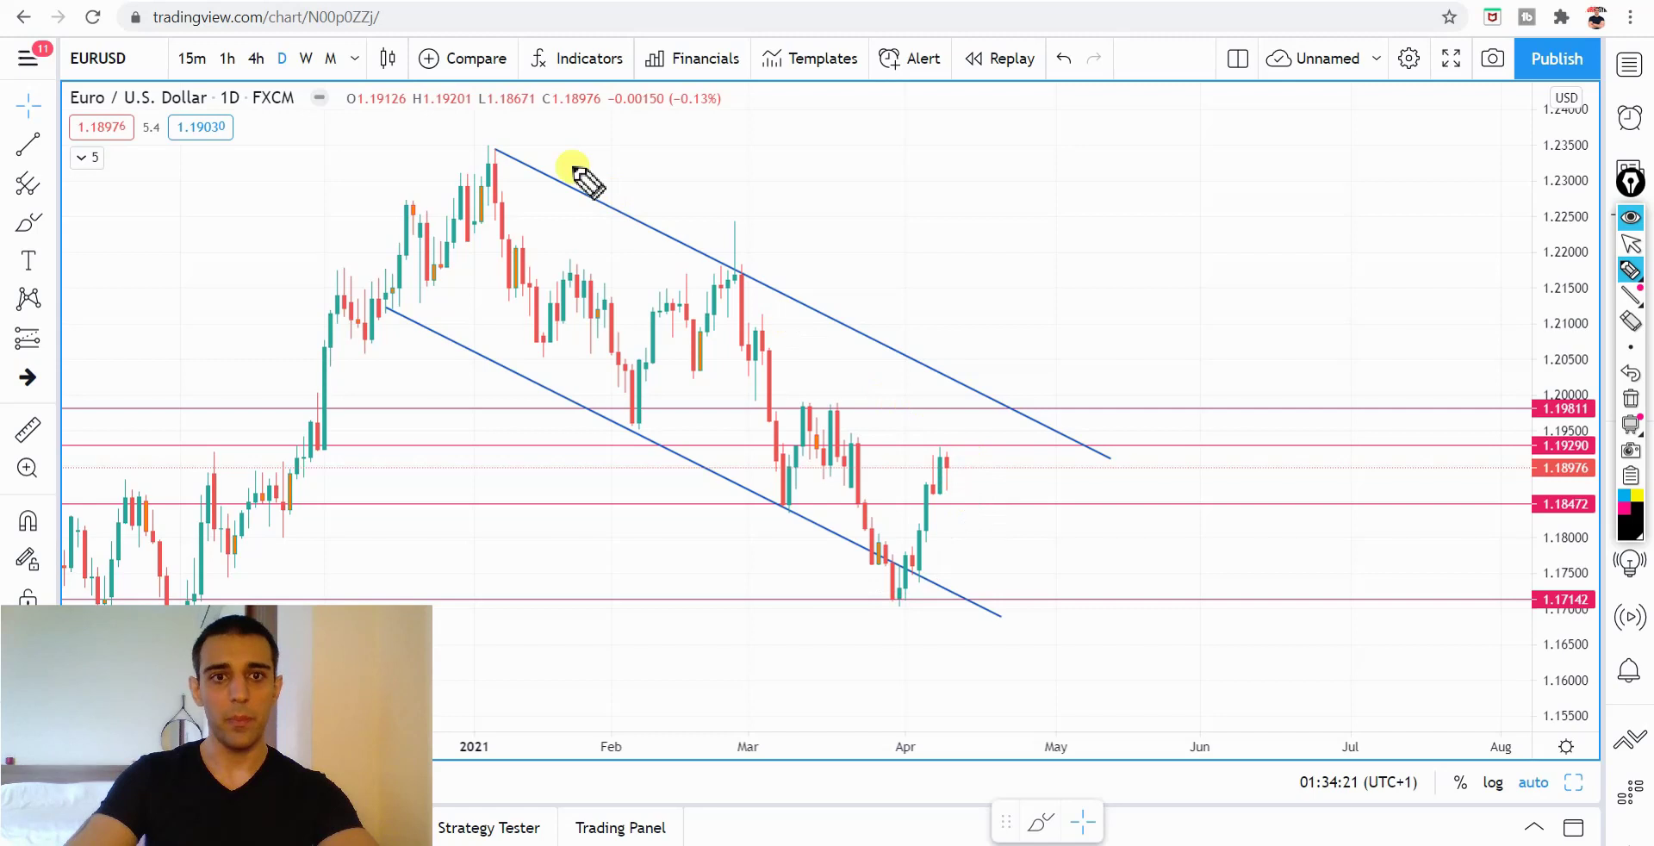
- Draw freehand lines along both sides of the descending channel again, extending the upper one into April, and erase them
mouse_move(521, 166)
mouse_down()
mouse_move(702, 276)
mouse_move(952, 380)
mouse_up()
drag(403, 320, 715, 472)
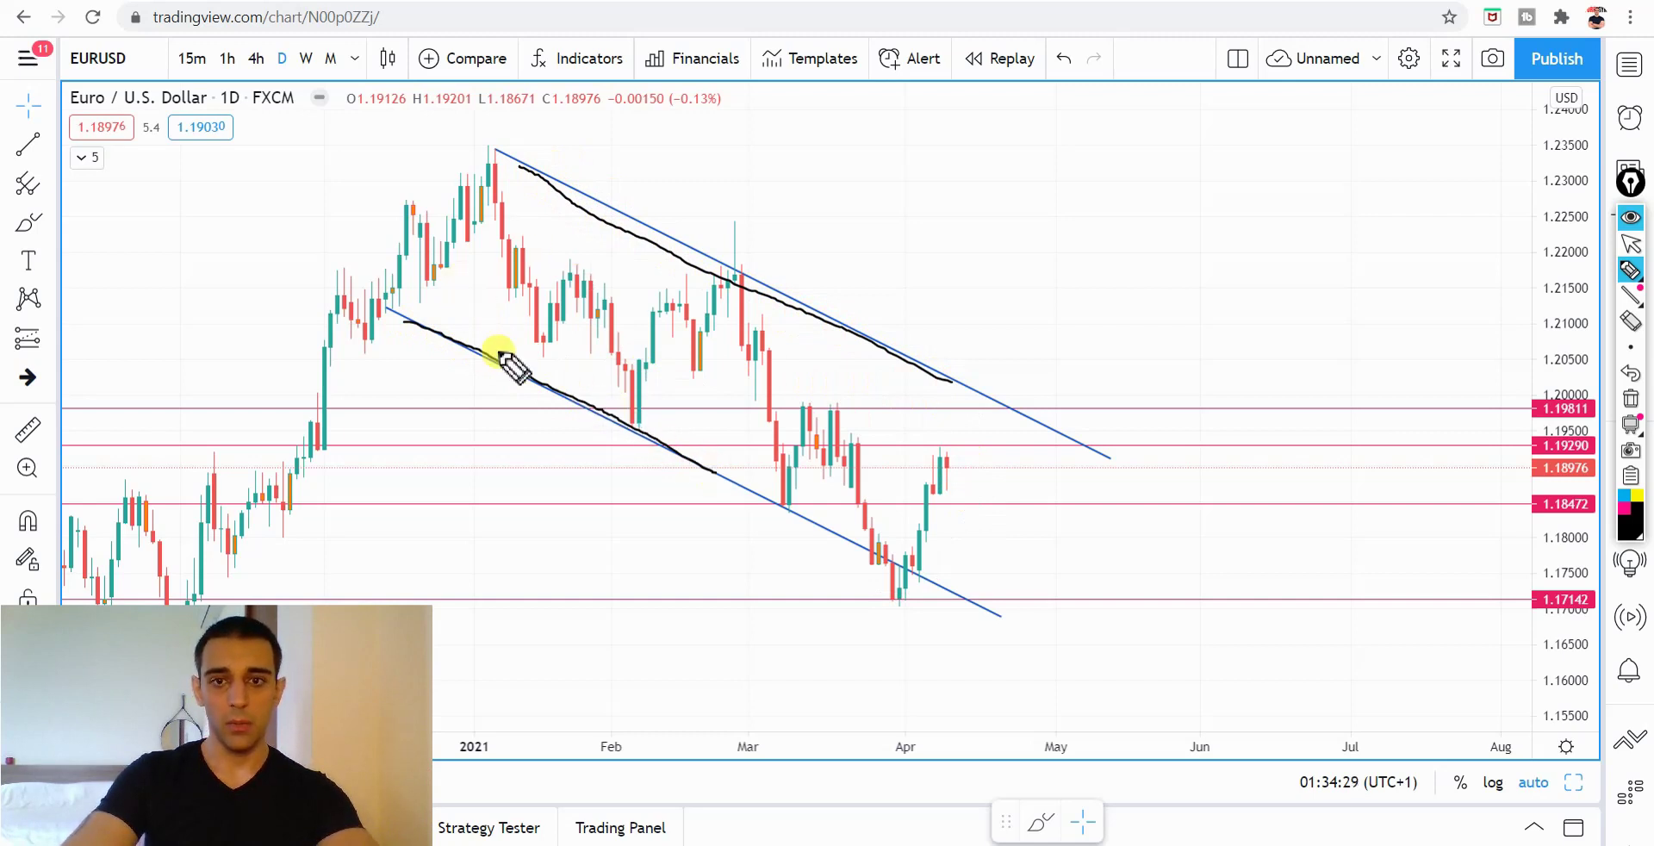
key(ctrl+shift+7)
- Circle the April rally, draw an arrow projecting it above the upper trendline and clear the marks
mouse_move(901, 605)
mouse_down()
mouse_move(965, 476)
mouse_move(892, 573)
mouse_move(933, 564)
mouse_move(955, 459)
mouse_move(1022, 371)
mouse_move(1022, 342)
mouse_up()
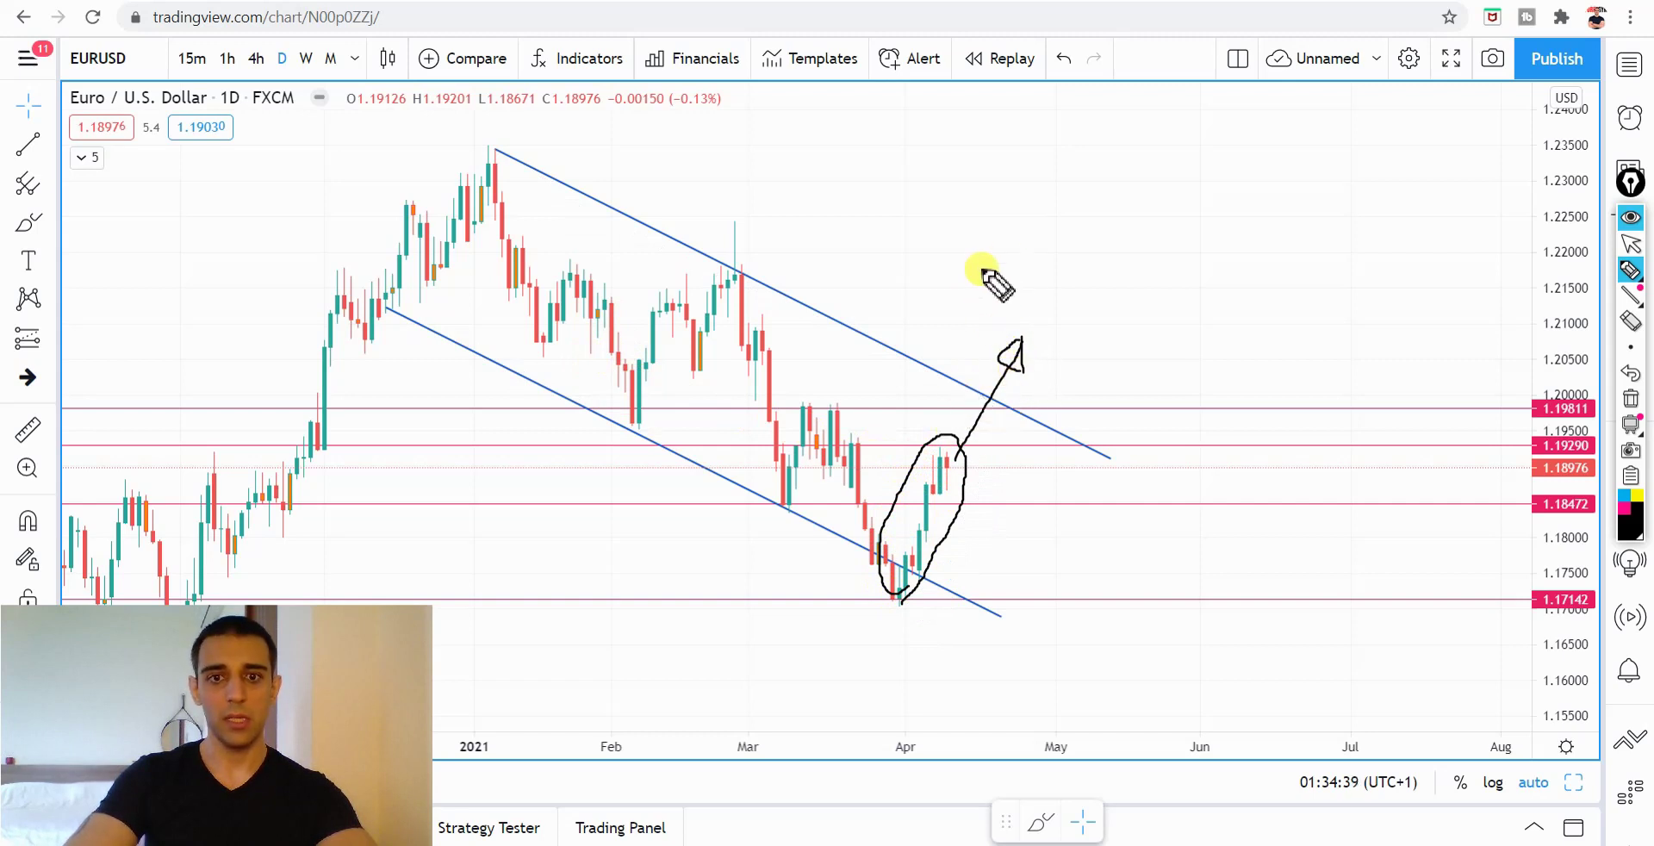
key(ctrl+shift+7)
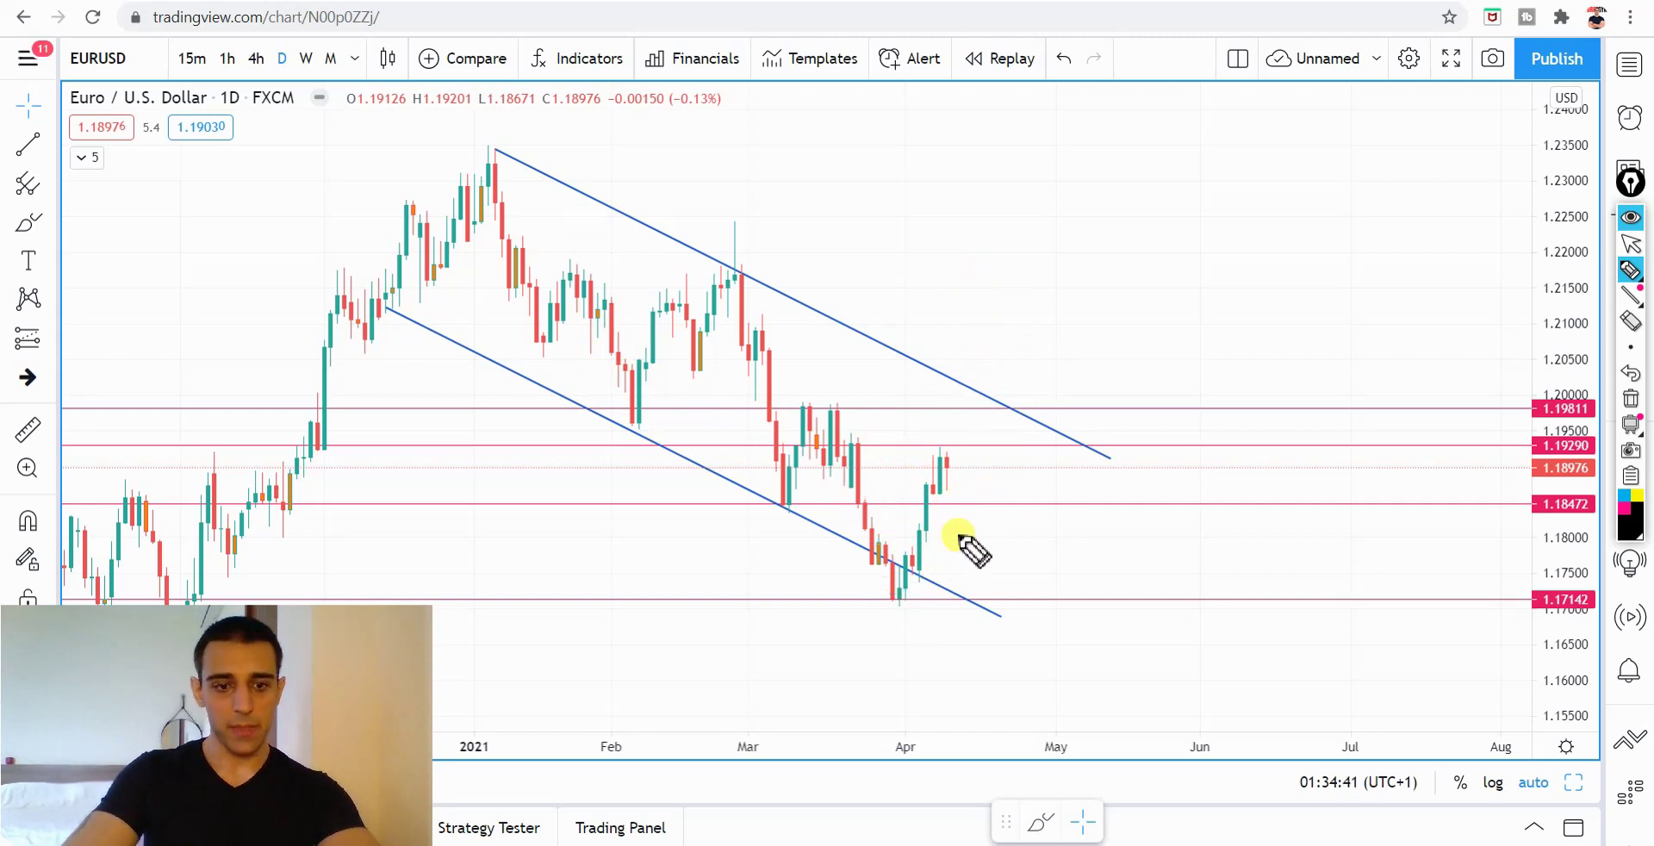
key(ctrl+shift+2)
- Mark the spot where the latest rally's high meets the 1.19290 level with a small freehand loop
scroll(942, 539, up, 5)
drag(927, 222, 1268, 222)
scroll(991, 336, up, 1)
drag(882, 277, 1108, 255)
key(ctrl+shift+2)
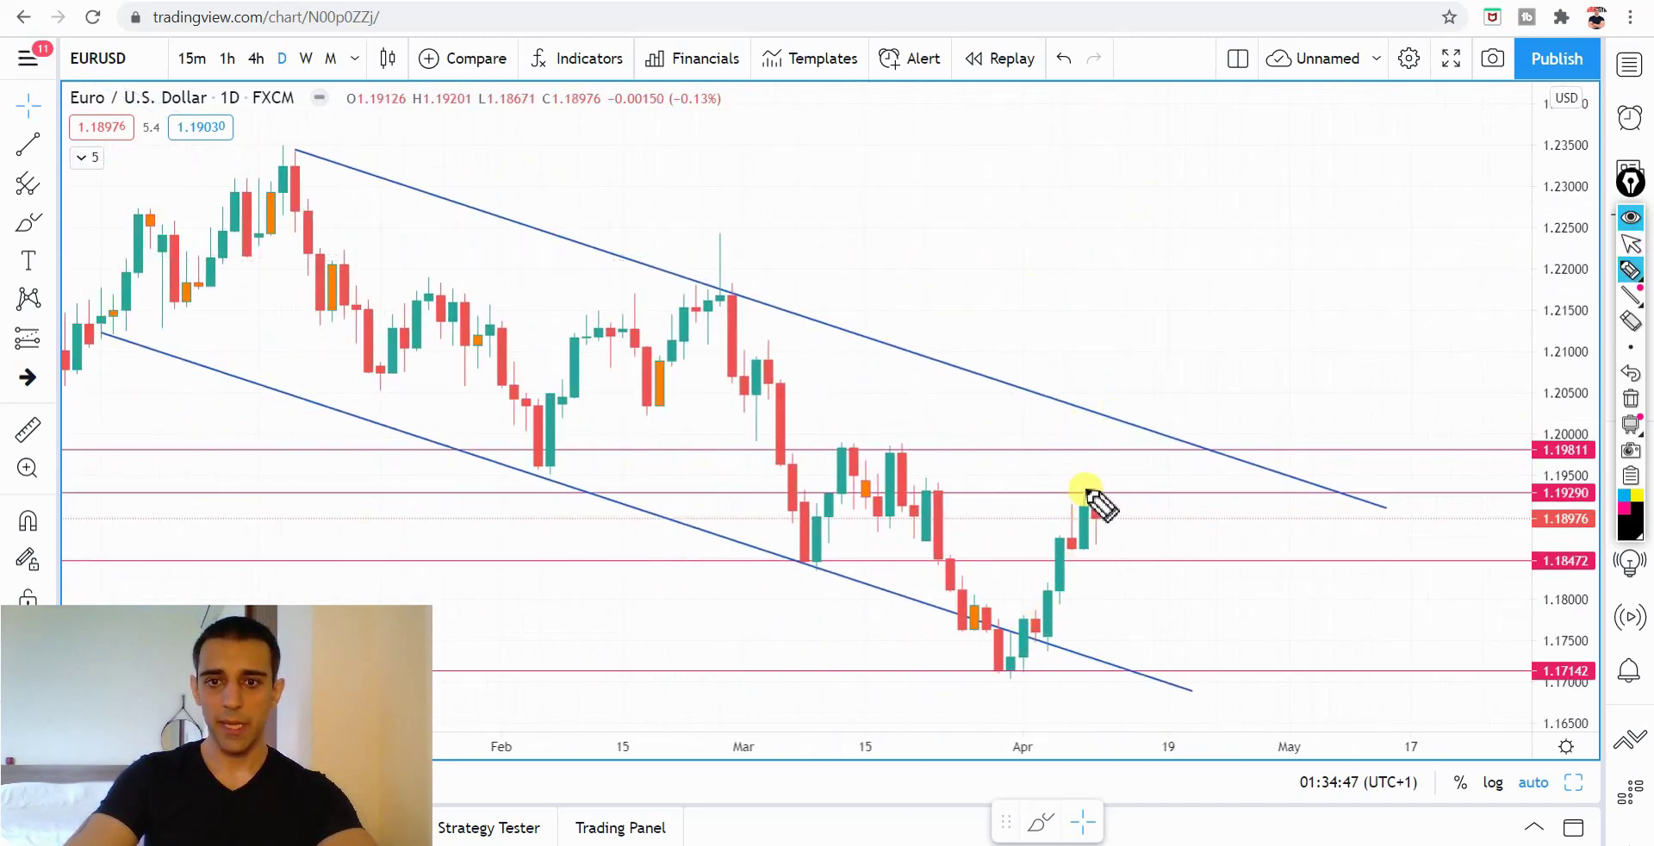
drag(1080, 501, 1082, 488)
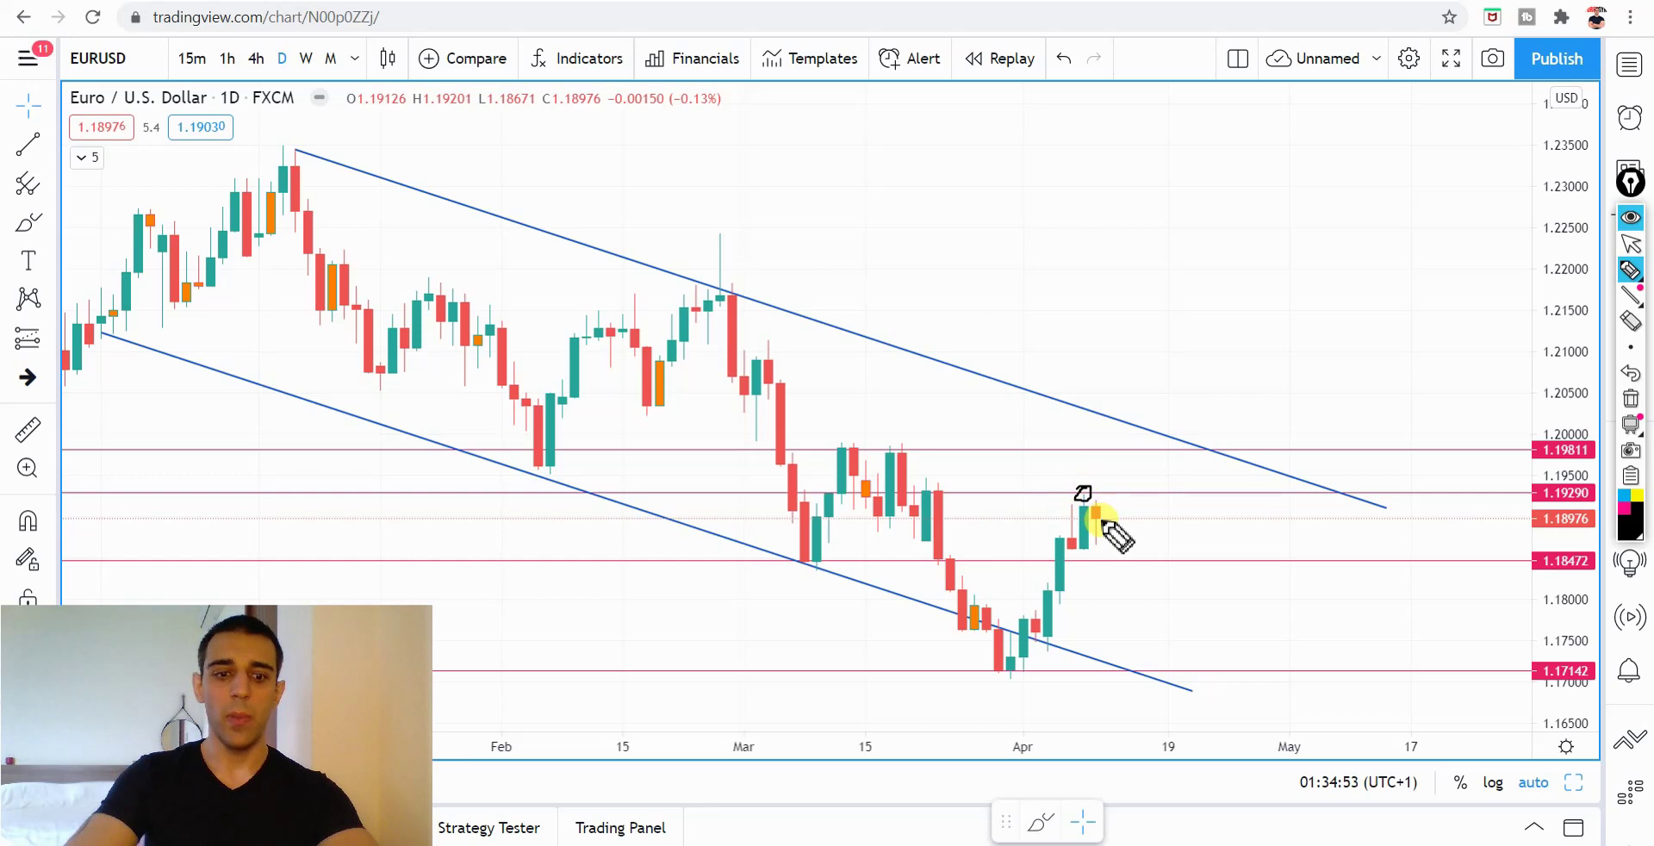
- Examine the most recent daily candles up close and draw a temporary freehand mark at the 1.19290 level
scroll(1089, 523, up, 5)
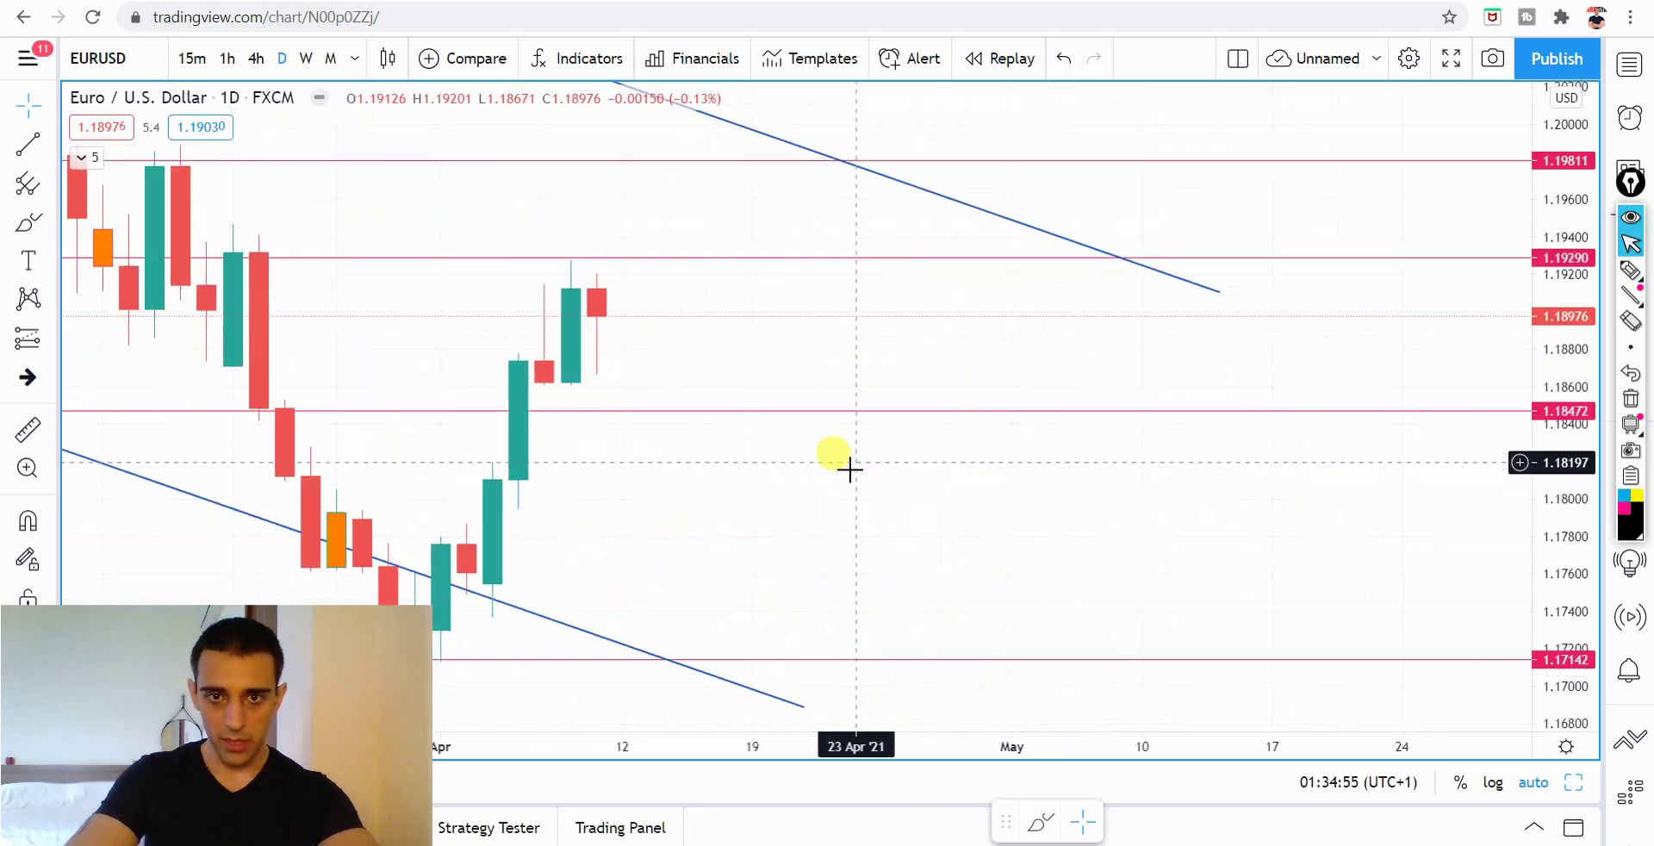
scroll(572, 269, up, 3)
drag(458, 263, 666, 263)
scroll(595, 207, down, 3)
drag(579, 222, 960, 482)
scroll(1063, 473, down, 2)
key(ctrl+shift+3)
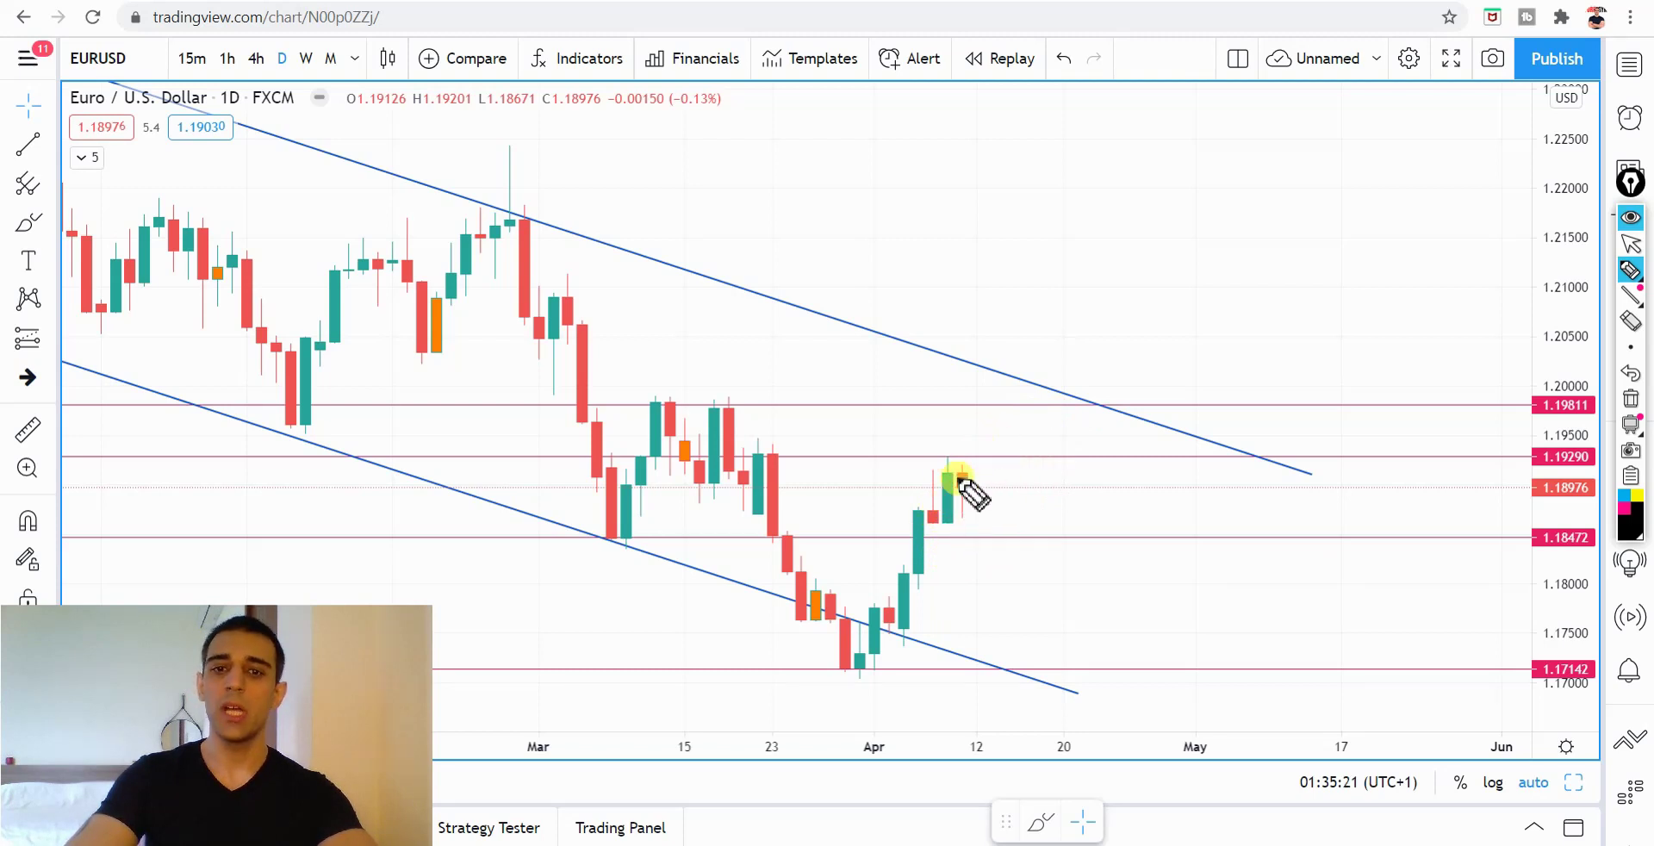
drag(969, 464, 992, 450)
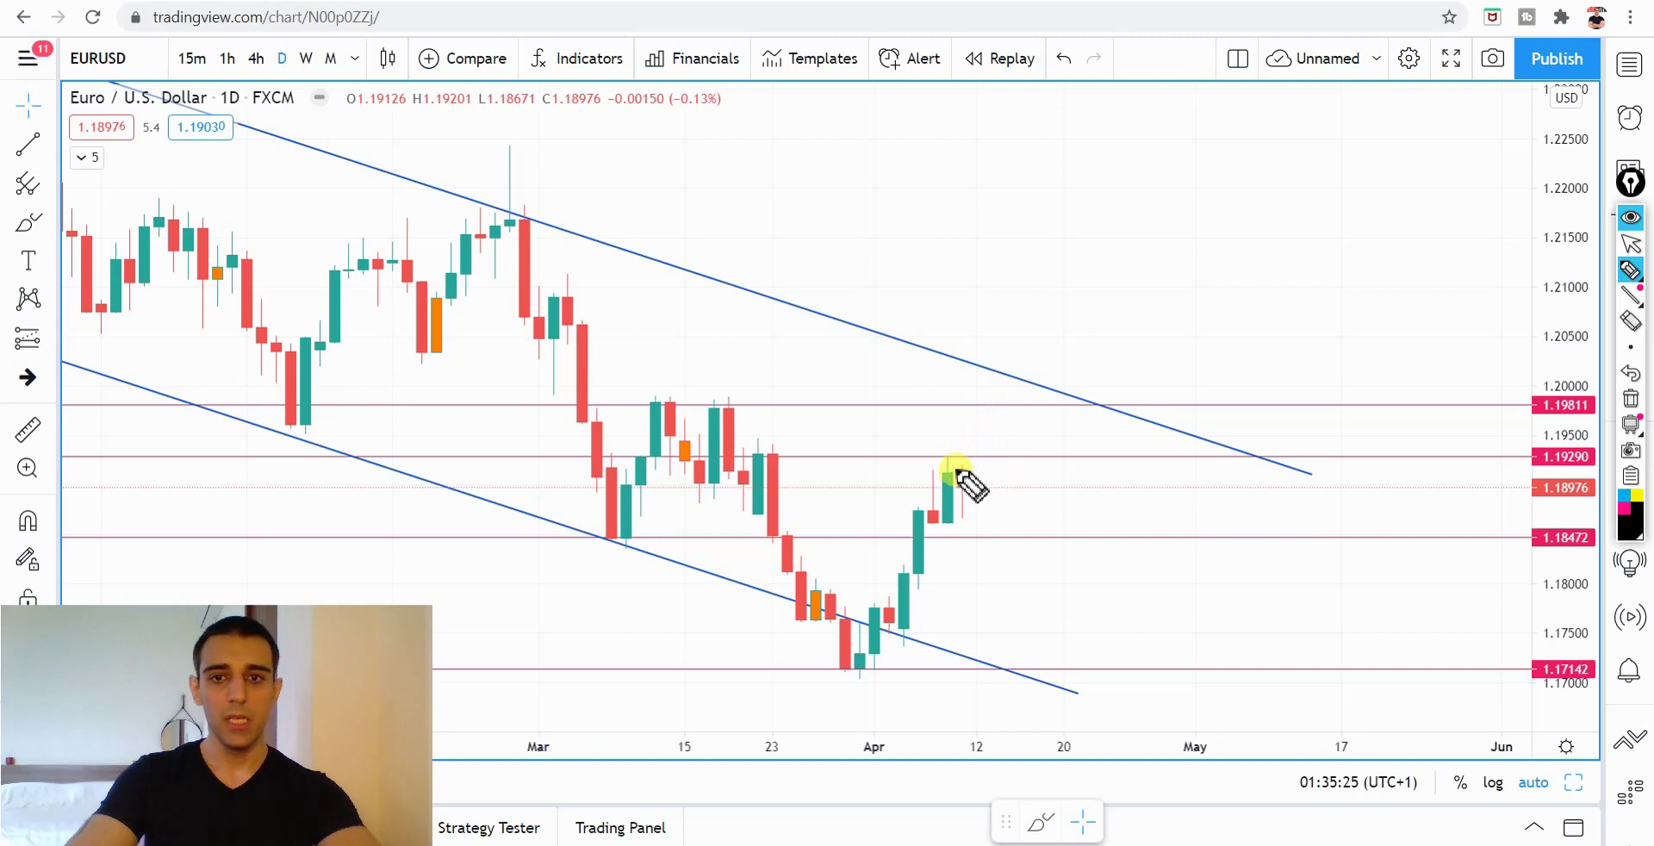
key(ctrl+shift+1)
- Circle the 1.19811 price label and that level's crossing with the upper trendline, and clear the marks
scroll(1008, 328, down, 5)
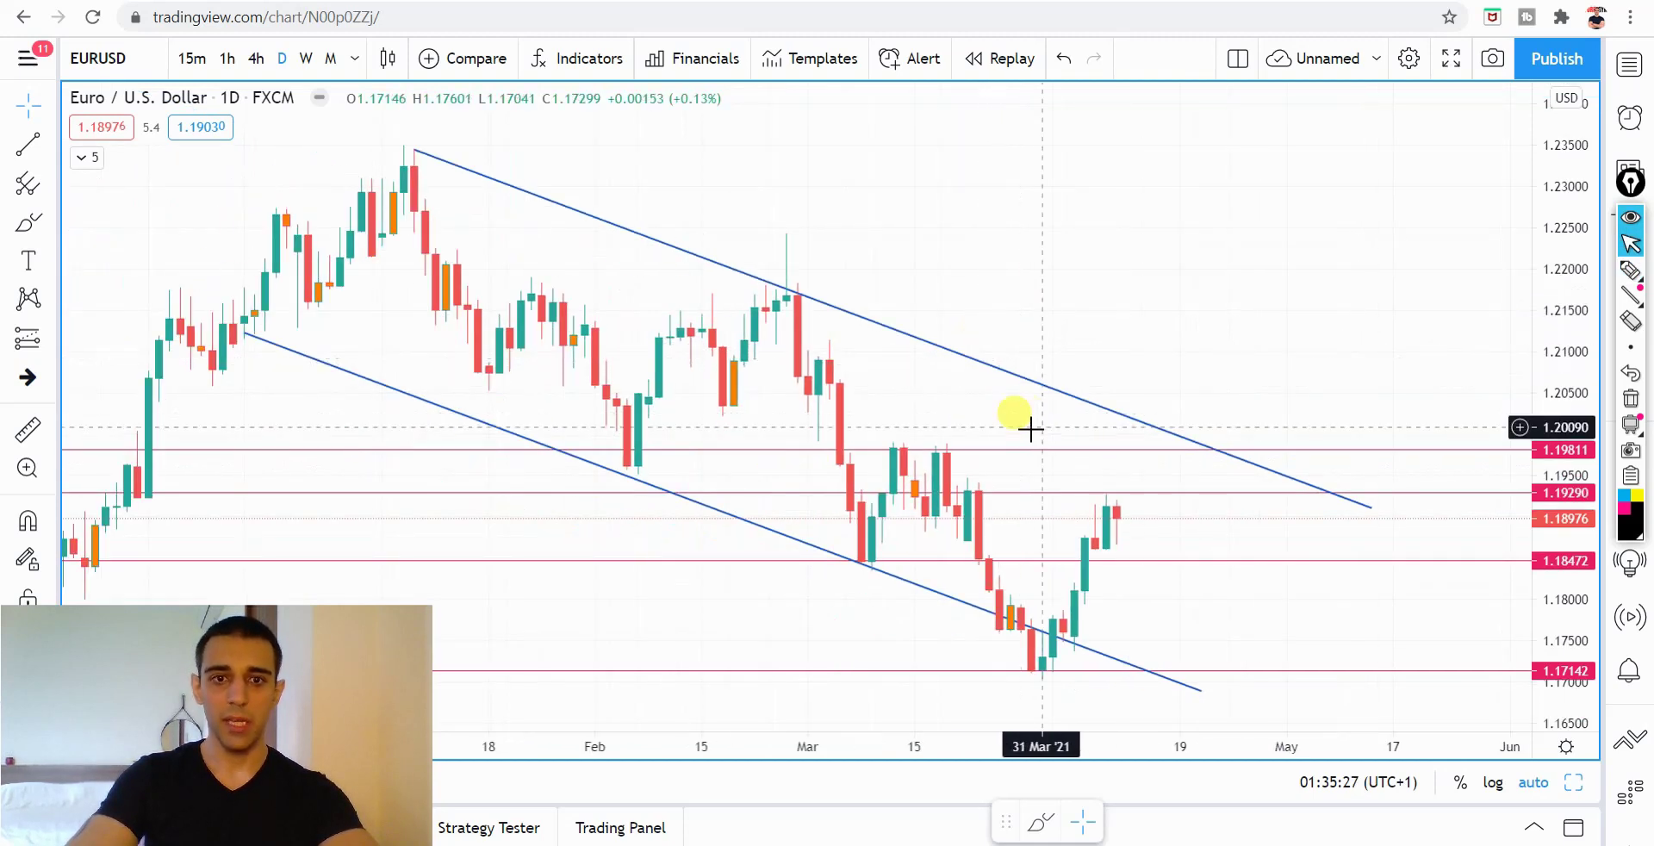
key(ctrl+shift+3)
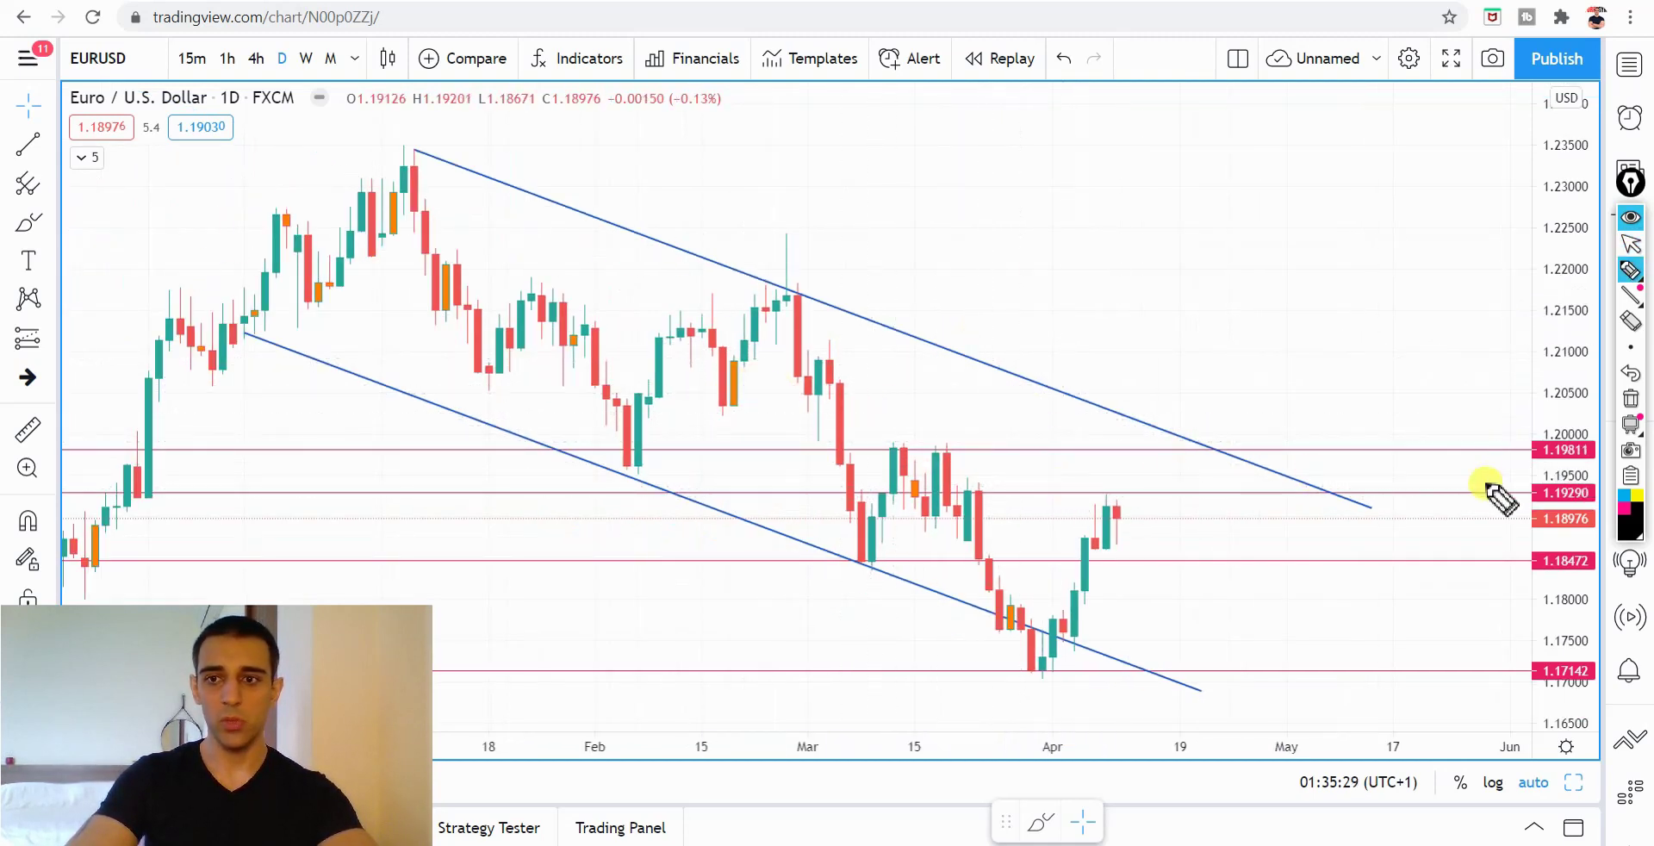
mouse_move(1511, 448)
mouse_down()
mouse_move(1602, 437)
mouse_move(1554, 484)
mouse_move(1514, 458)
mouse_up()
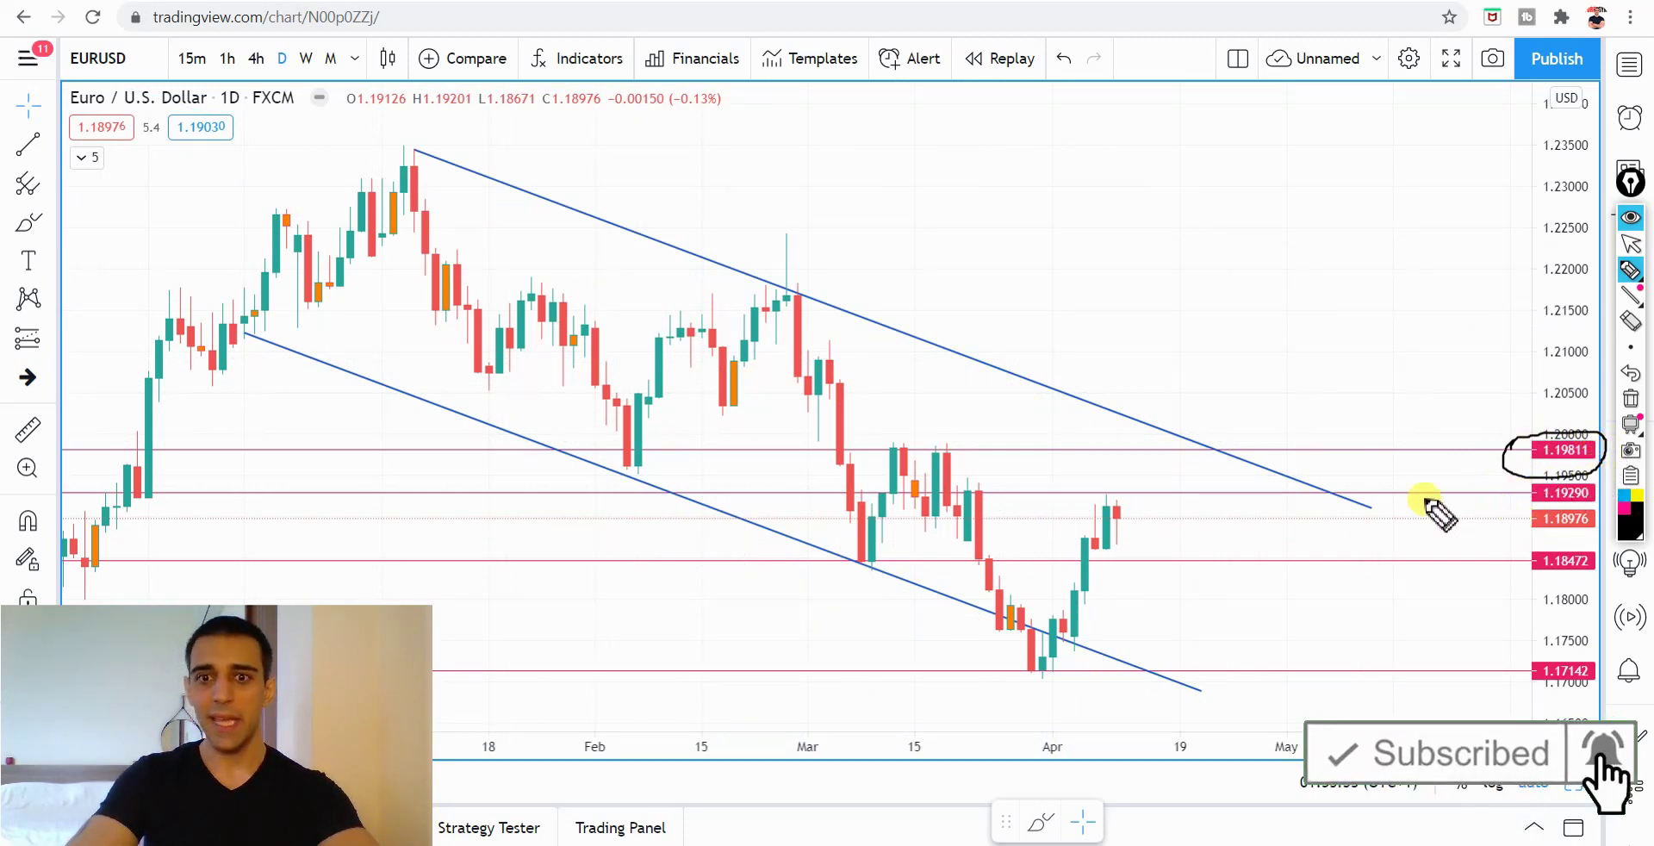
drag(1170, 448, 1185, 440)
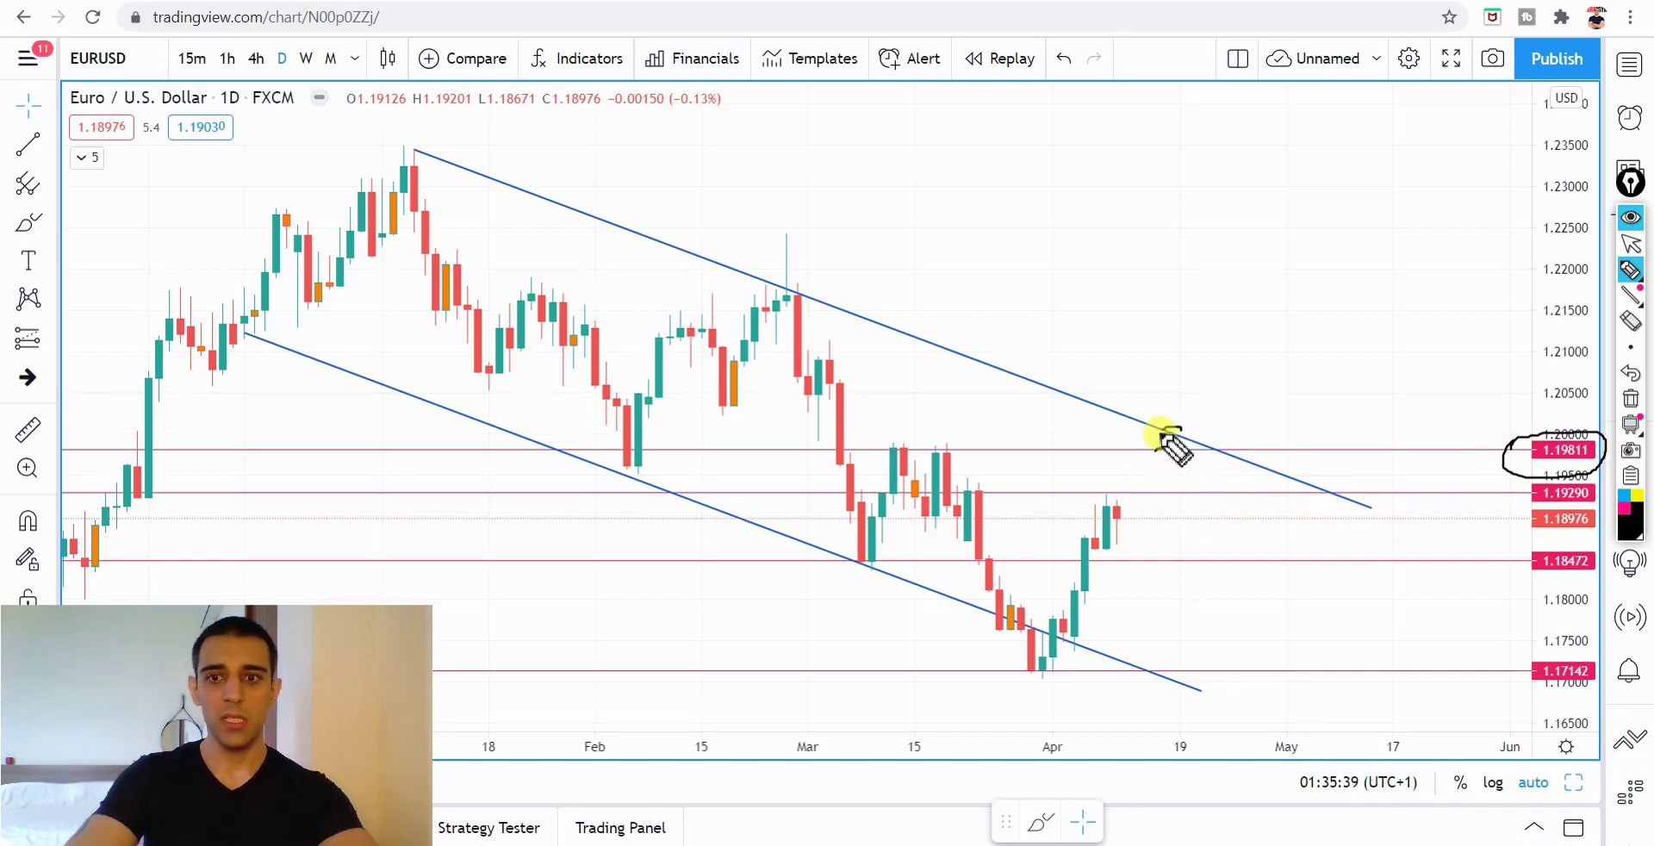
drag(1201, 435, 1179, 428)
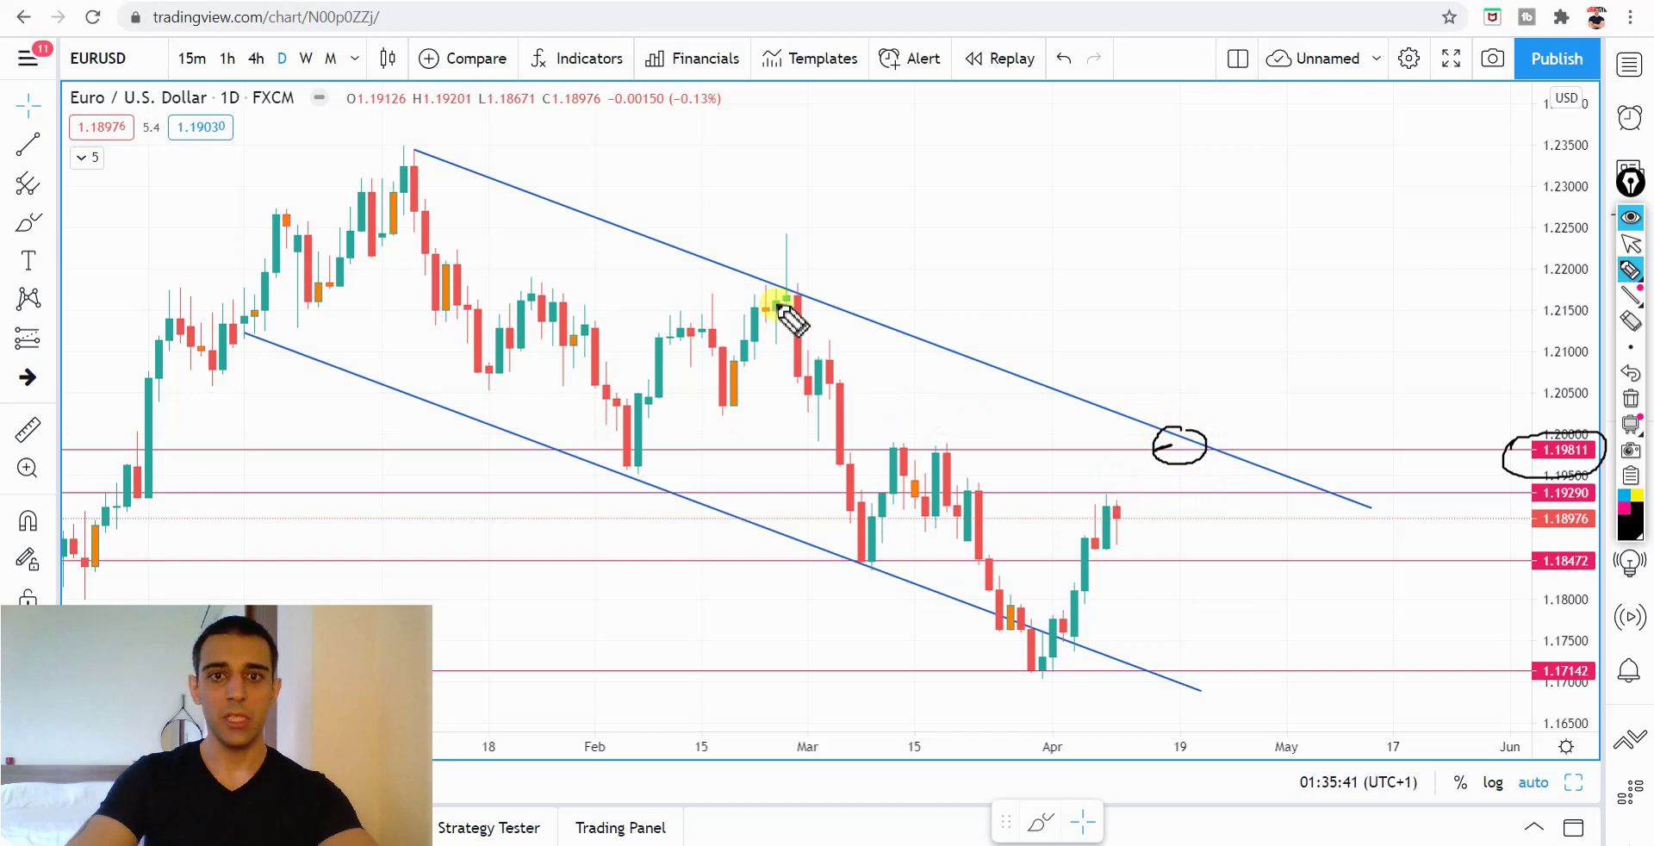
key(ctrl+shift+7)
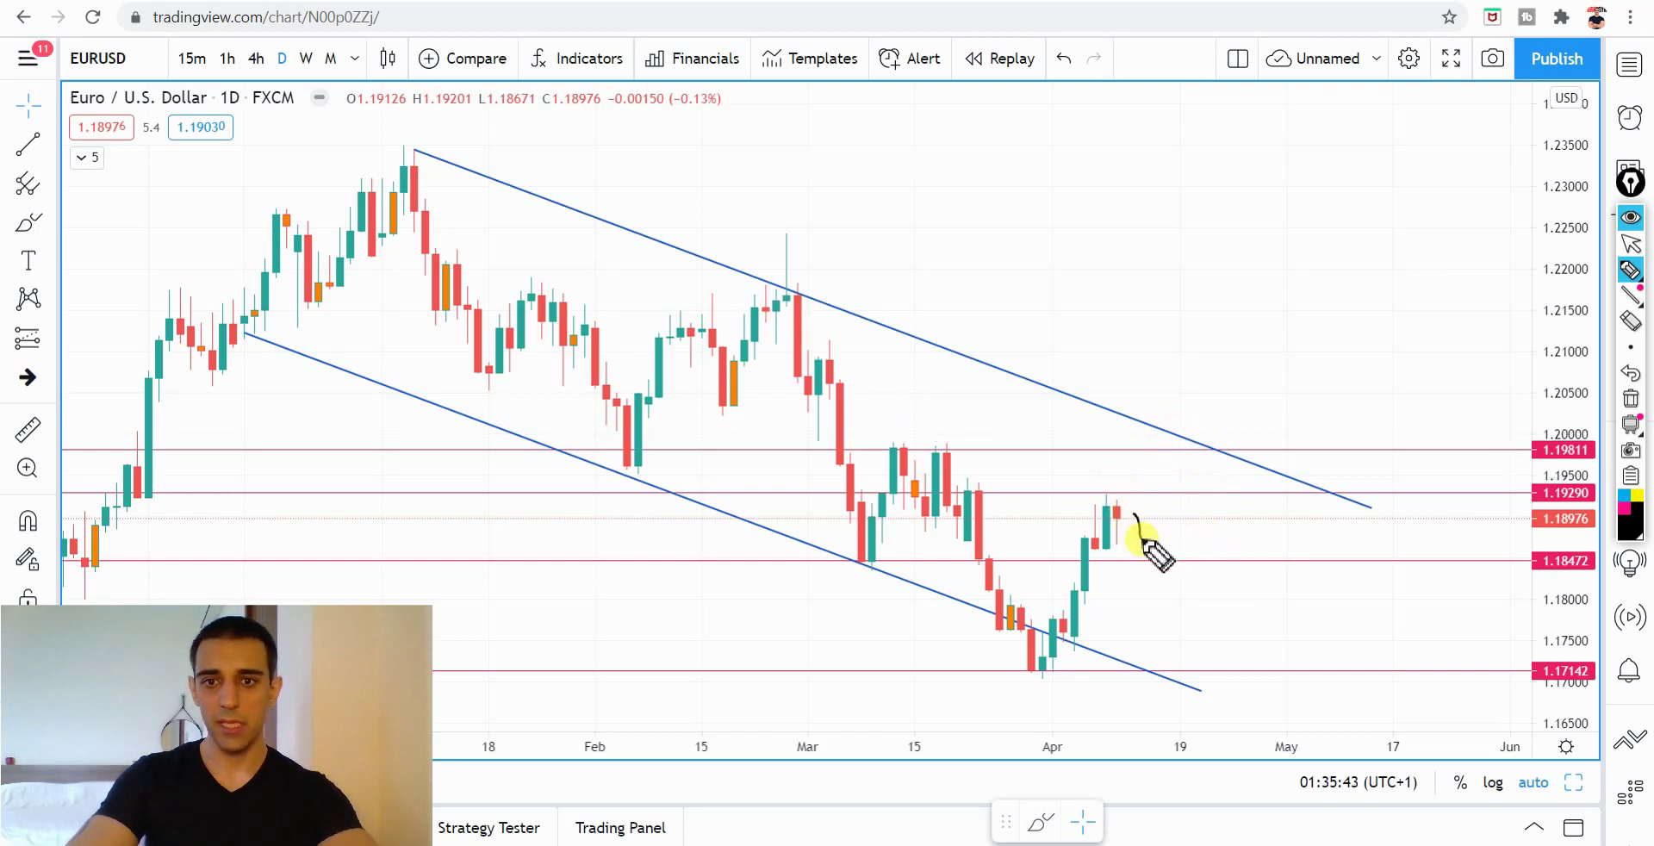
- Sketch a possible price path from the latest candle up towards the upper trendline and erase it
drag(1177, 515, 1198, 465)
drag(1202, 466, 1218, 418)
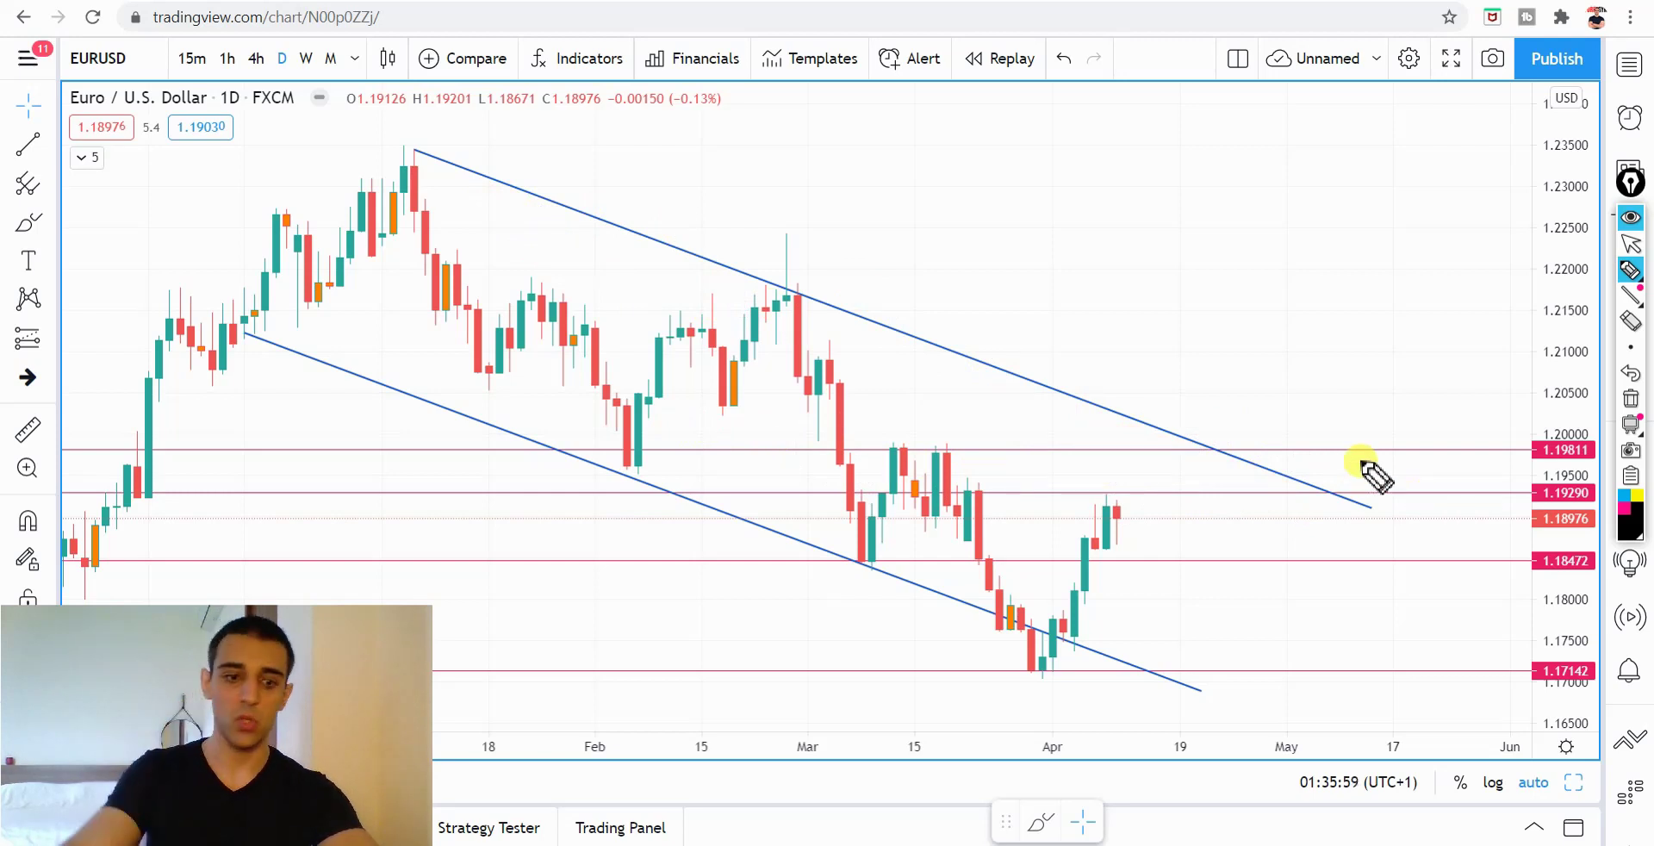
key(ctrl+shift+2)
- Switch the EURUSD chart to the 4-hour timeframe and frame the latest candles between the 1.19290 and 1.17142 levels
drag(1212, 324, 993, 276)
scroll(1000, 288, down, 2)
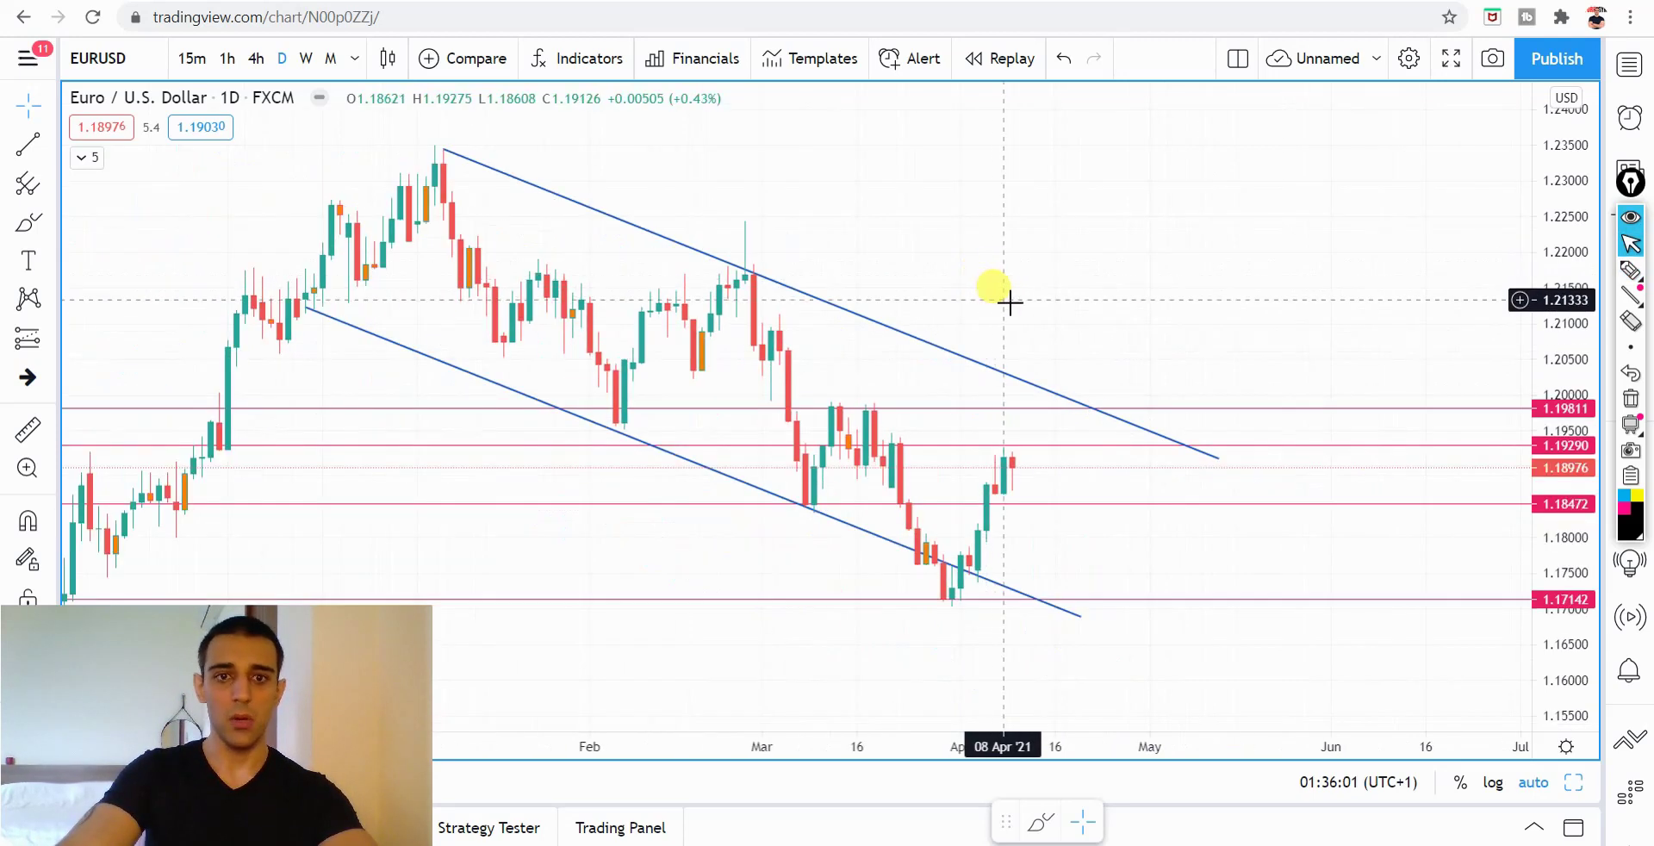
scroll(1016, 306, down, 2)
drag(1203, 284, 888, 416)
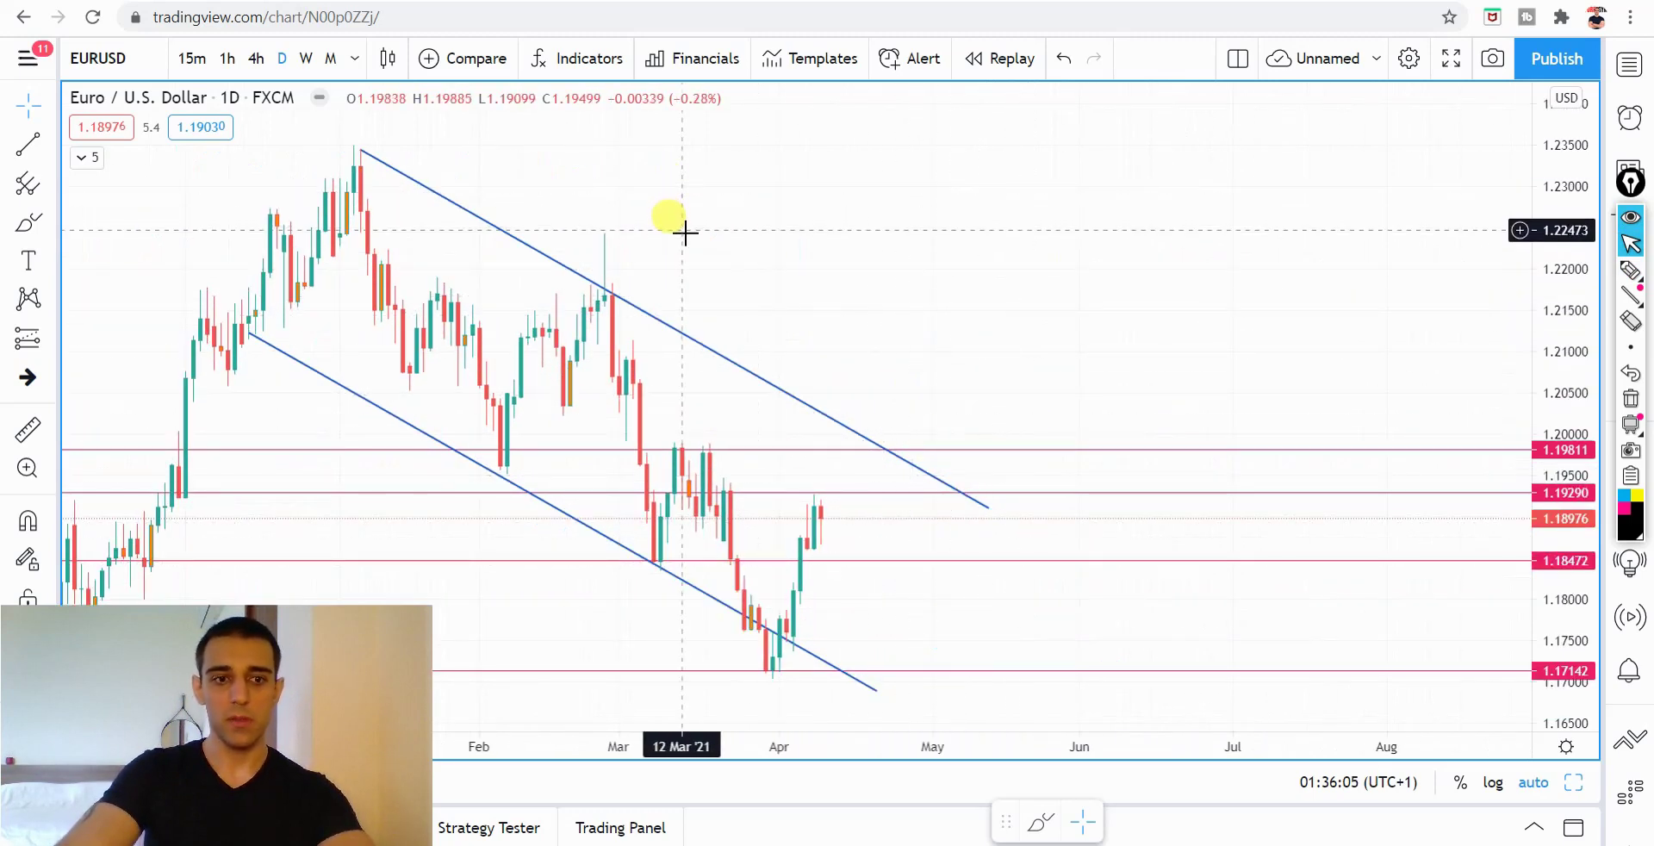
scroll(882, 473, up, 2)
drag(705, 247, 1017, 246)
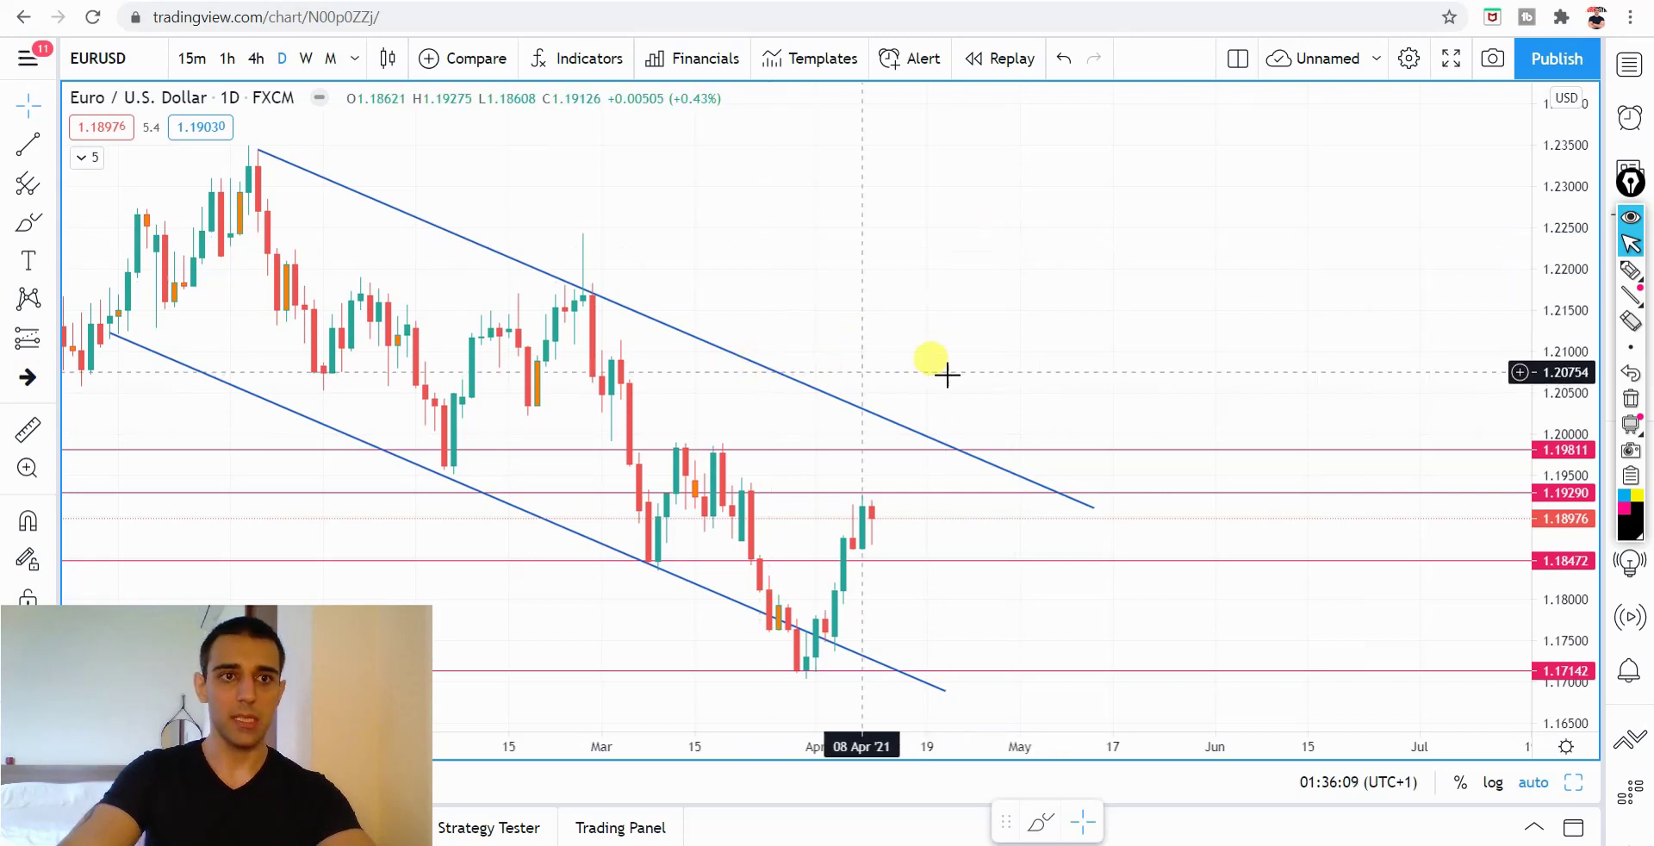
click(256, 58)
drag(969, 458, 1039, 451)
scroll(1242, 466, down, 1)
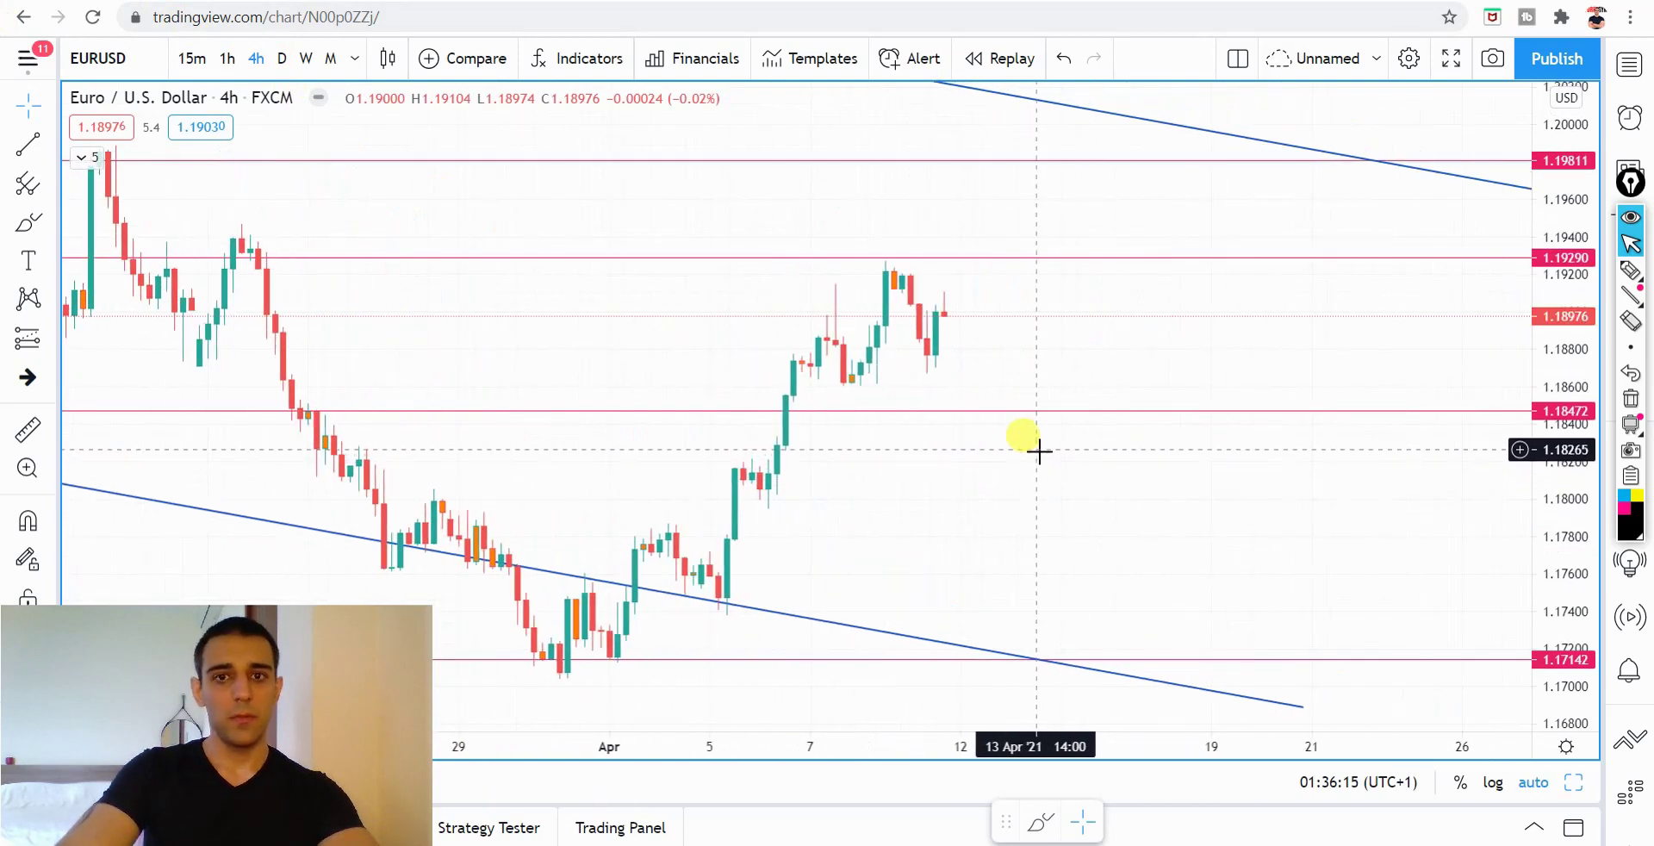
- Circle the earlier wick high, trace the swing up to 1.19290 and the pullback from it, and clear the marks
key(ctrl+shift+3)
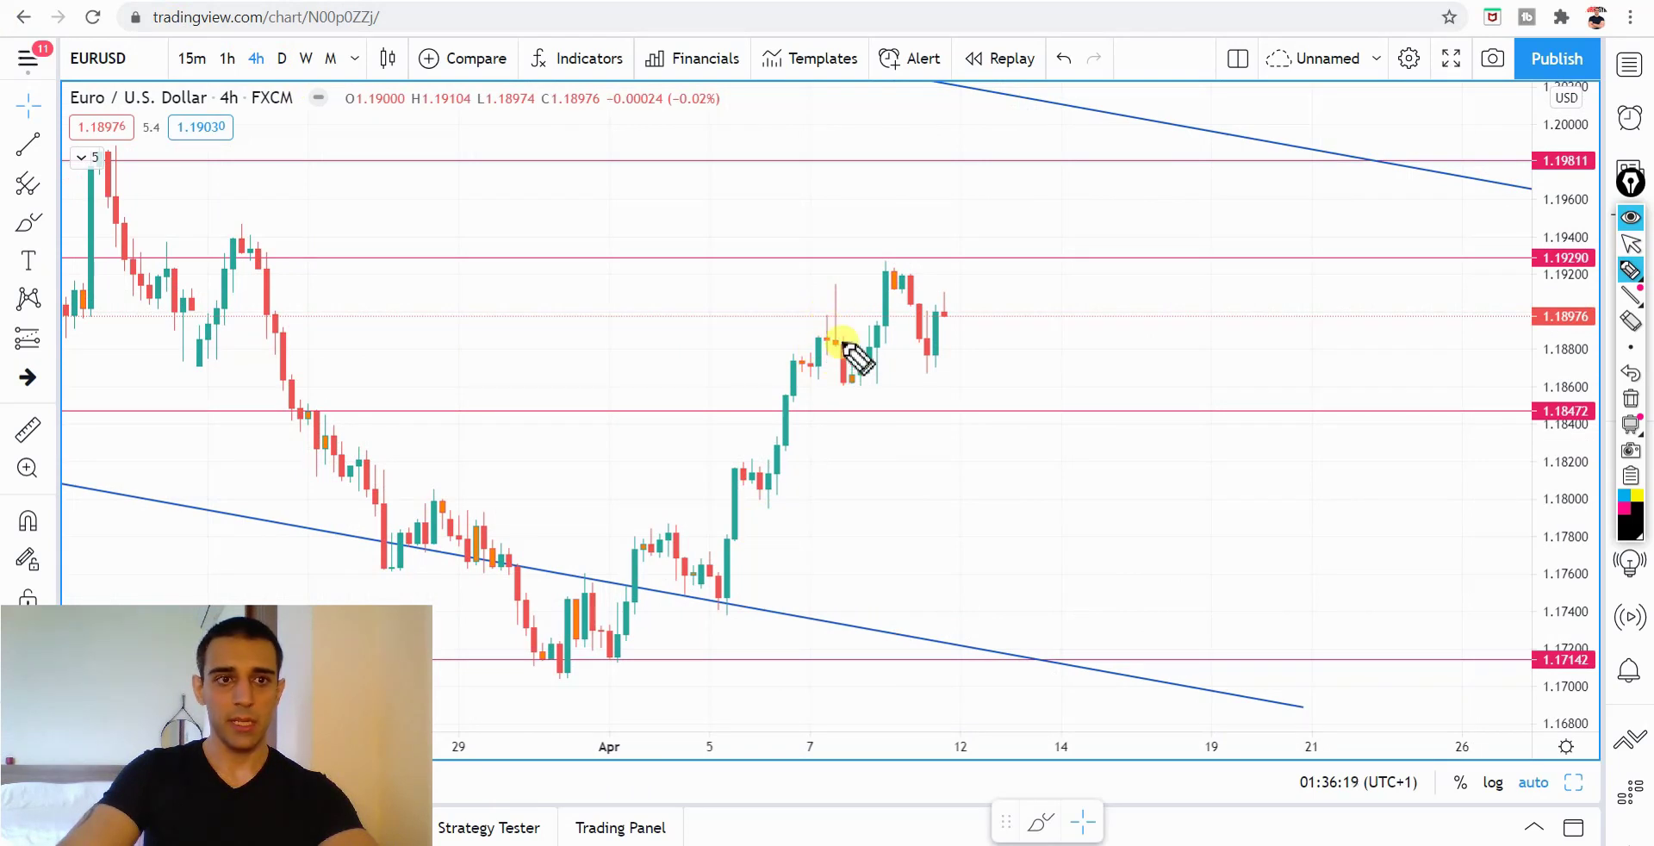
mouse_move(843, 284)
mouse_down()
mouse_move(822, 326)
mouse_move(842, 302)
mouse_move(851, 375)
mouse_move(879, 353)
mouse_move(902, 265)
mouse_up()
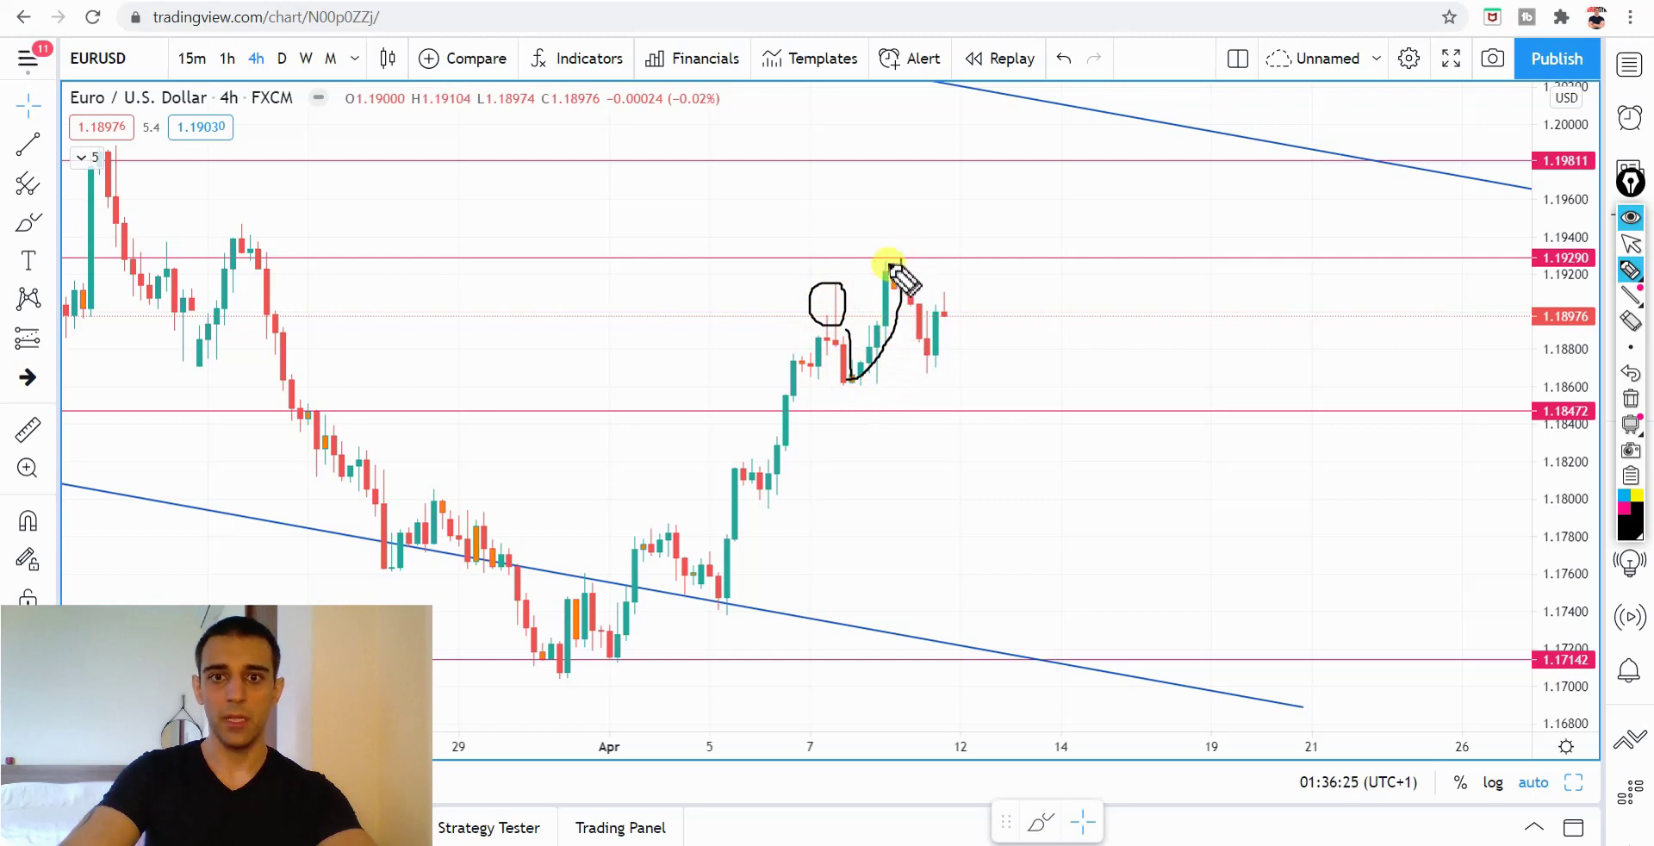
drag(1523, 263, 1561, 251)
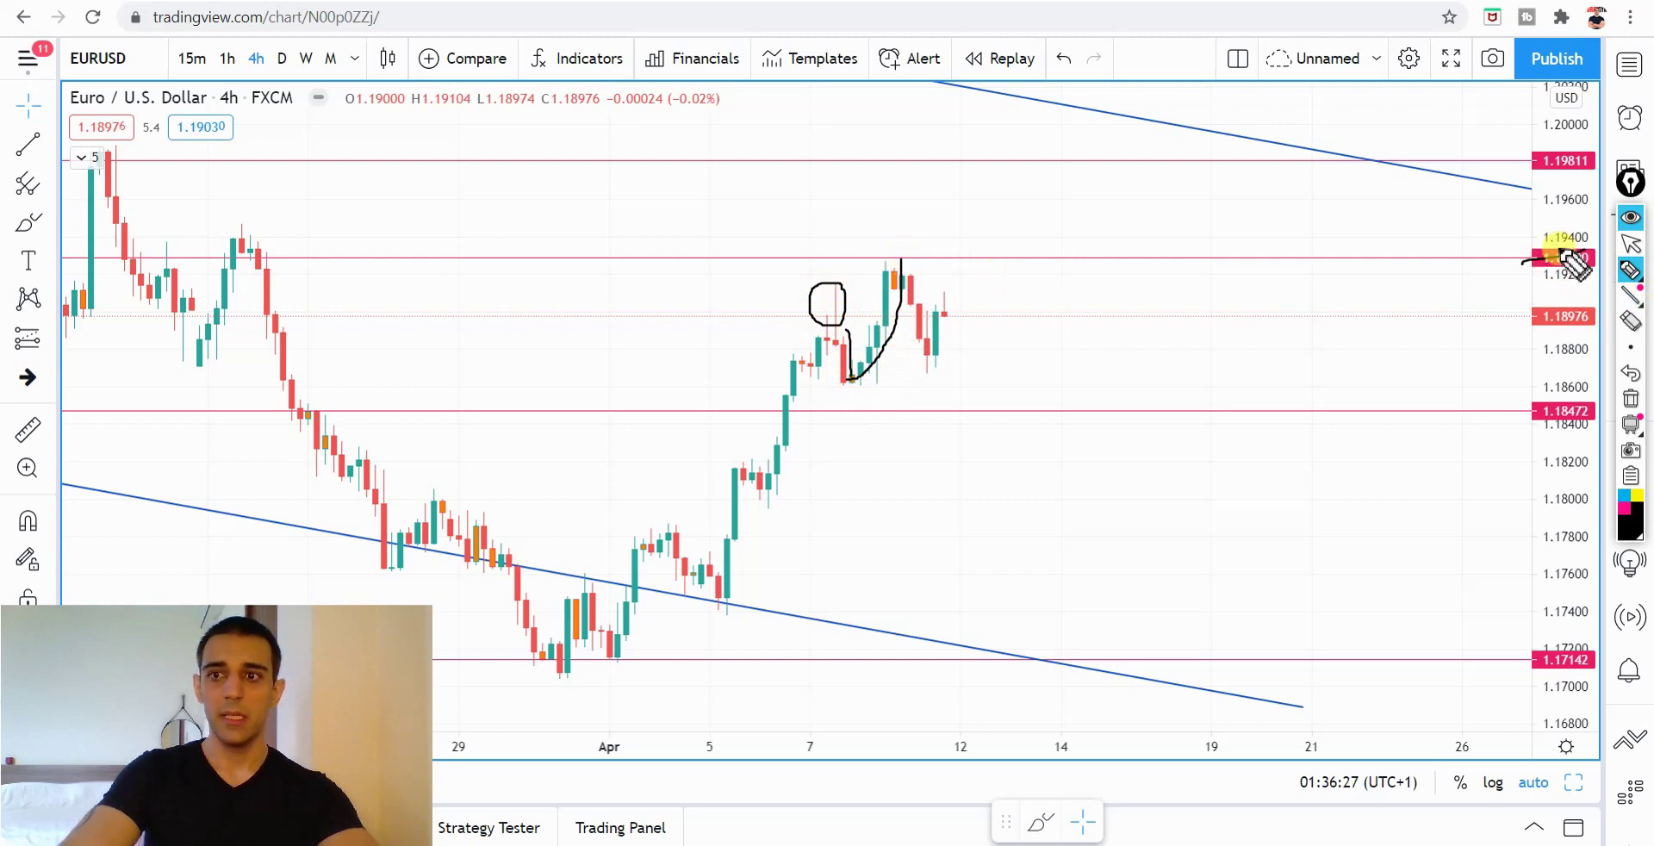
key(ctrl+shift+7)
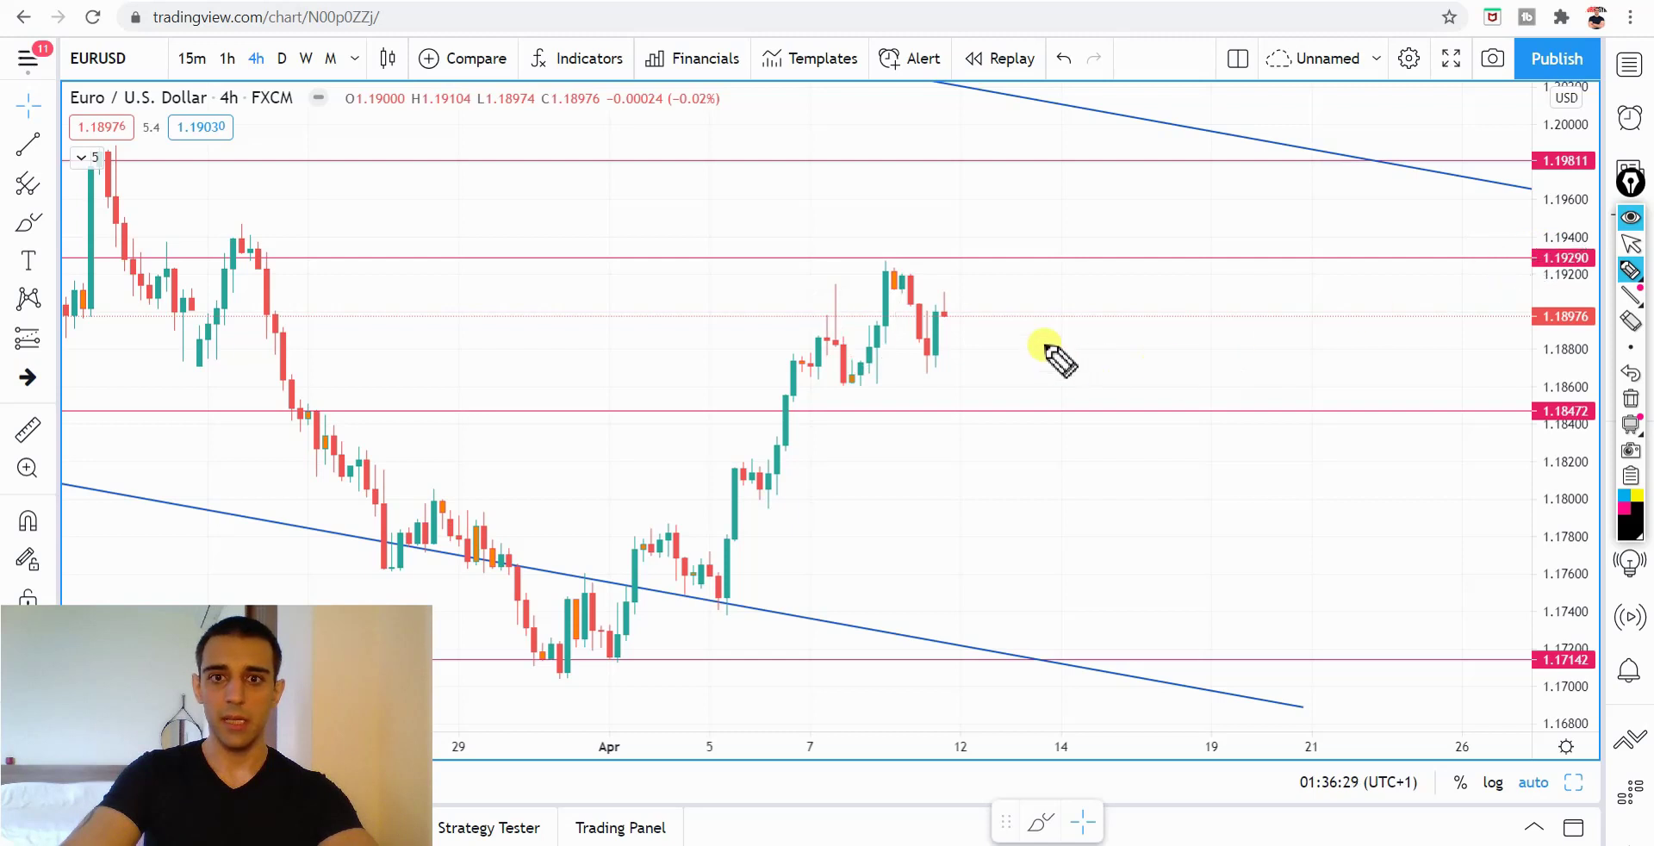
mouse_move(916, 306)
mouse_down()
mouse_move(933, 366)
mouse_move(946, 303)
mouse_move(927, 348)
mouse_up()
key(ctrl+shift+7)
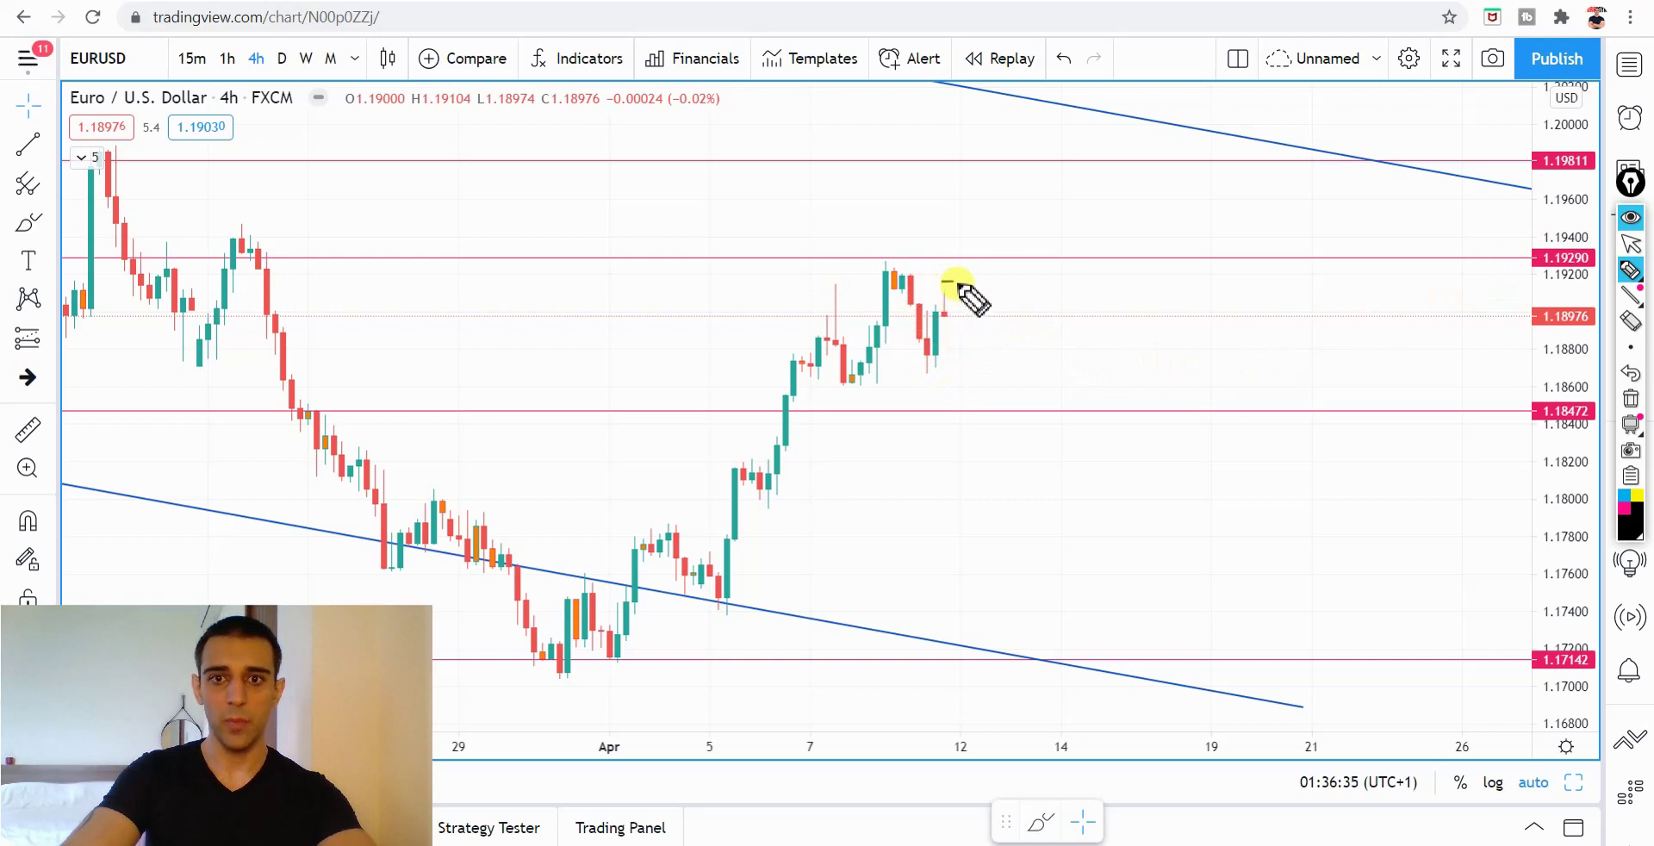
- Sketch a sideways zigzag after the last candle and circle the 1.19290 and 1.18472 price labels
mouse_move(943, 281)
mouse_down()
mouse_move(947, 321)
mouse_move(1017, 369)
mouse_move(1069, 319)
mouse_up()
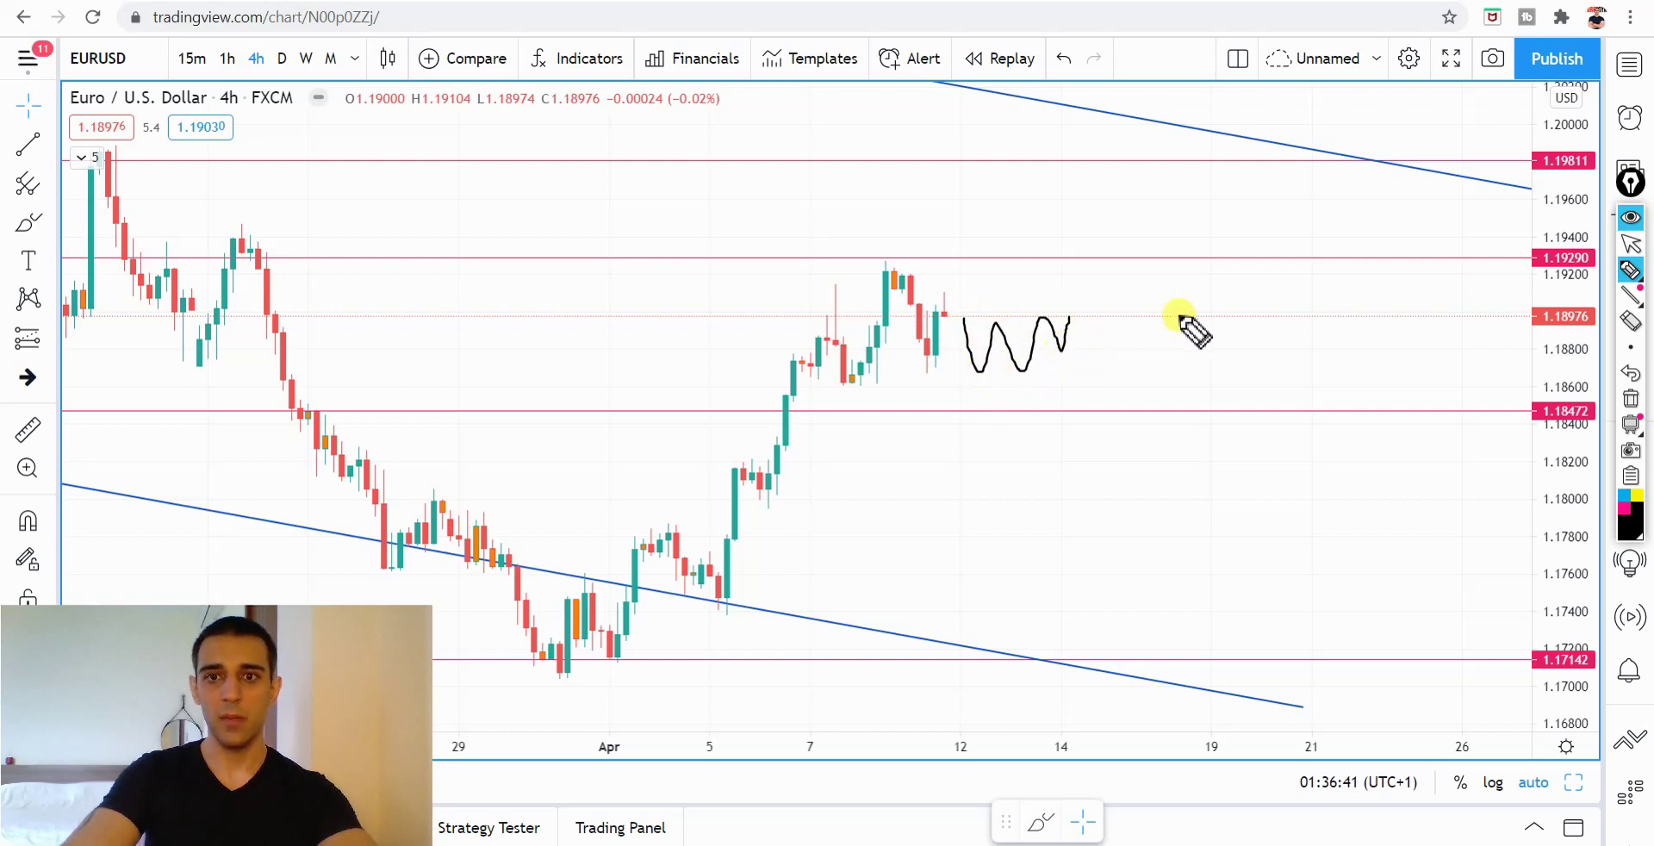
mouse_move(1509, 282)
mouse_down()
mouse_move(1580, 241)
mouse_move(1497, 265)
mouse_up()
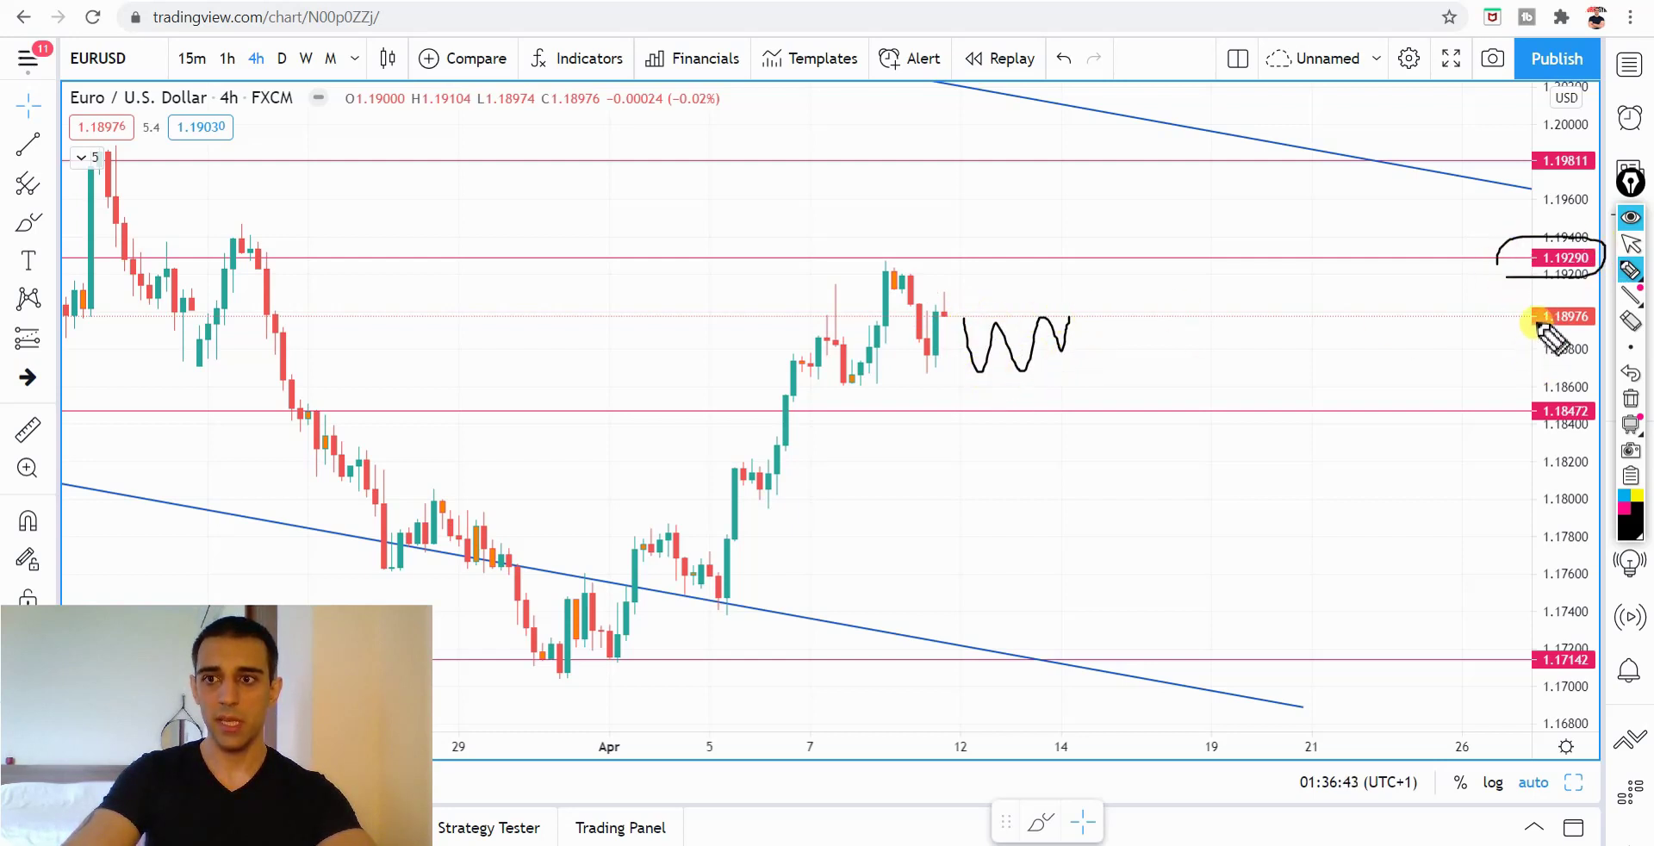
mouse_move(1569, 425)
mouse_down()
mouse_move(1518, 439)
mouse_move(1492, 398)
mouse_up()
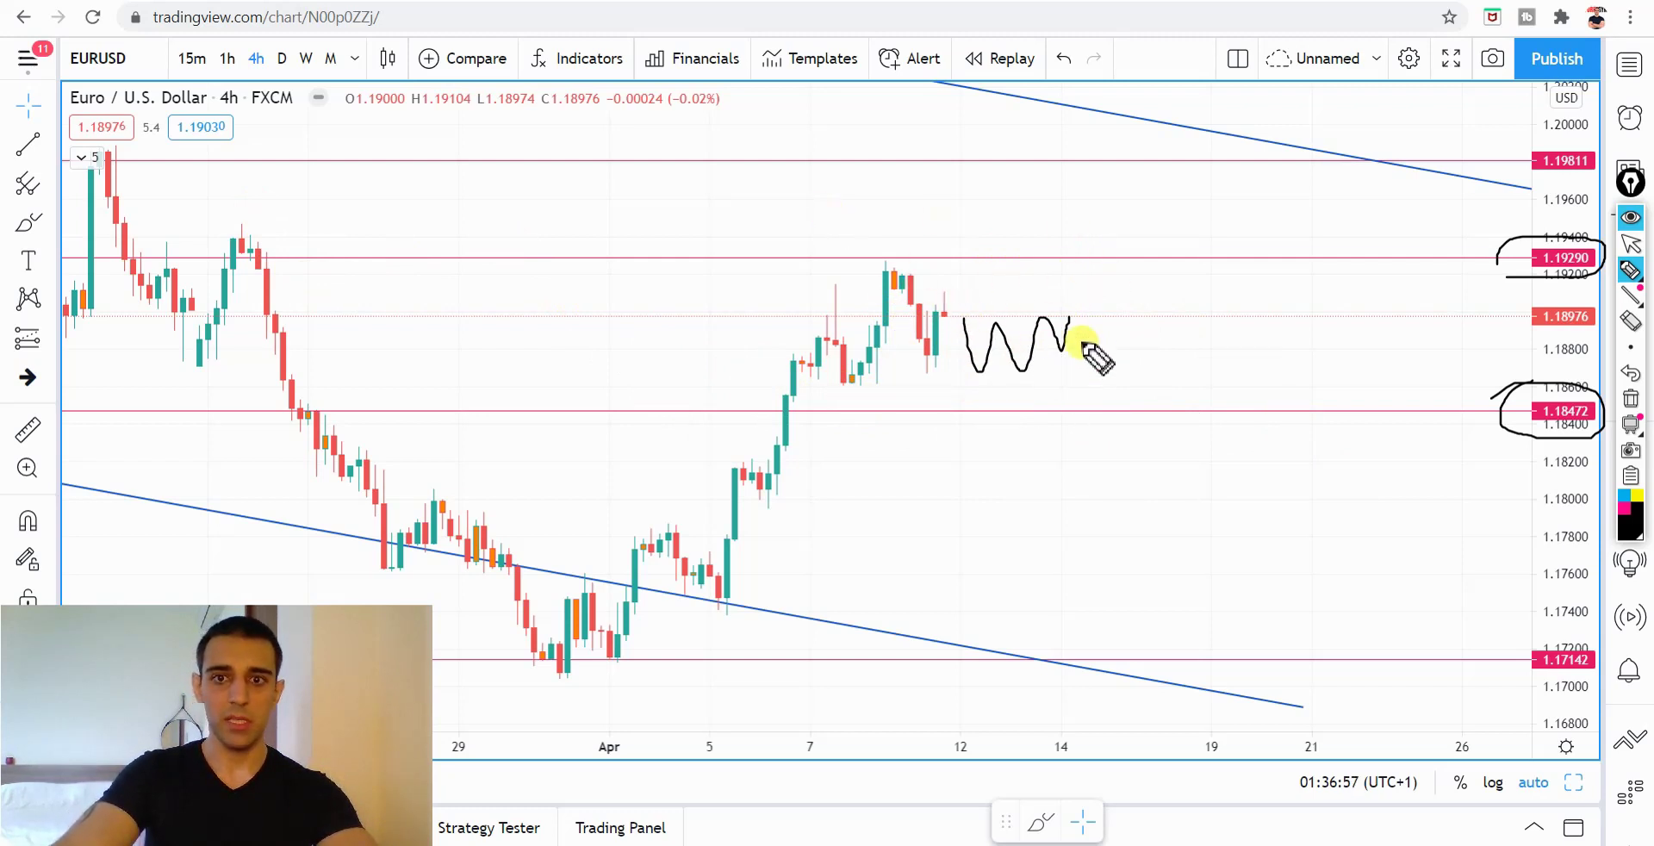
- Extend the zigzag into an arrow rising to the upper trendline, mark the 1.19811 price label, and clear the drawings
mouse_move(1066, 307)
mouse_down()
mouse_move(1217, 311)
mouse_move(1305, 145)
mouse_move(1274, 169)
mouse_up()
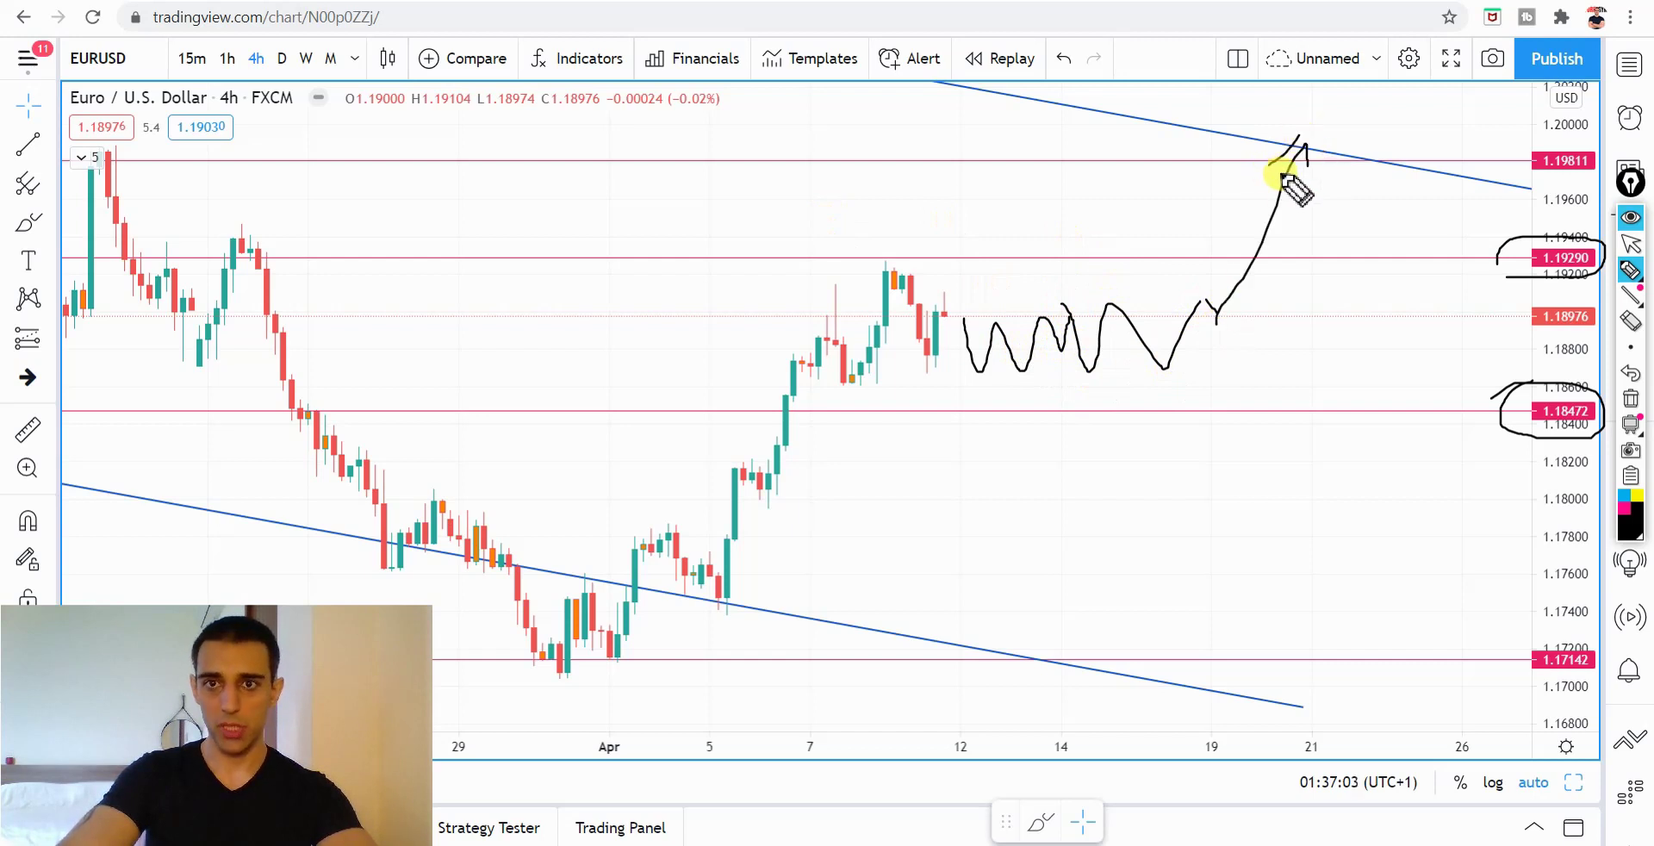
drag(1491, 171, 1555, 173)
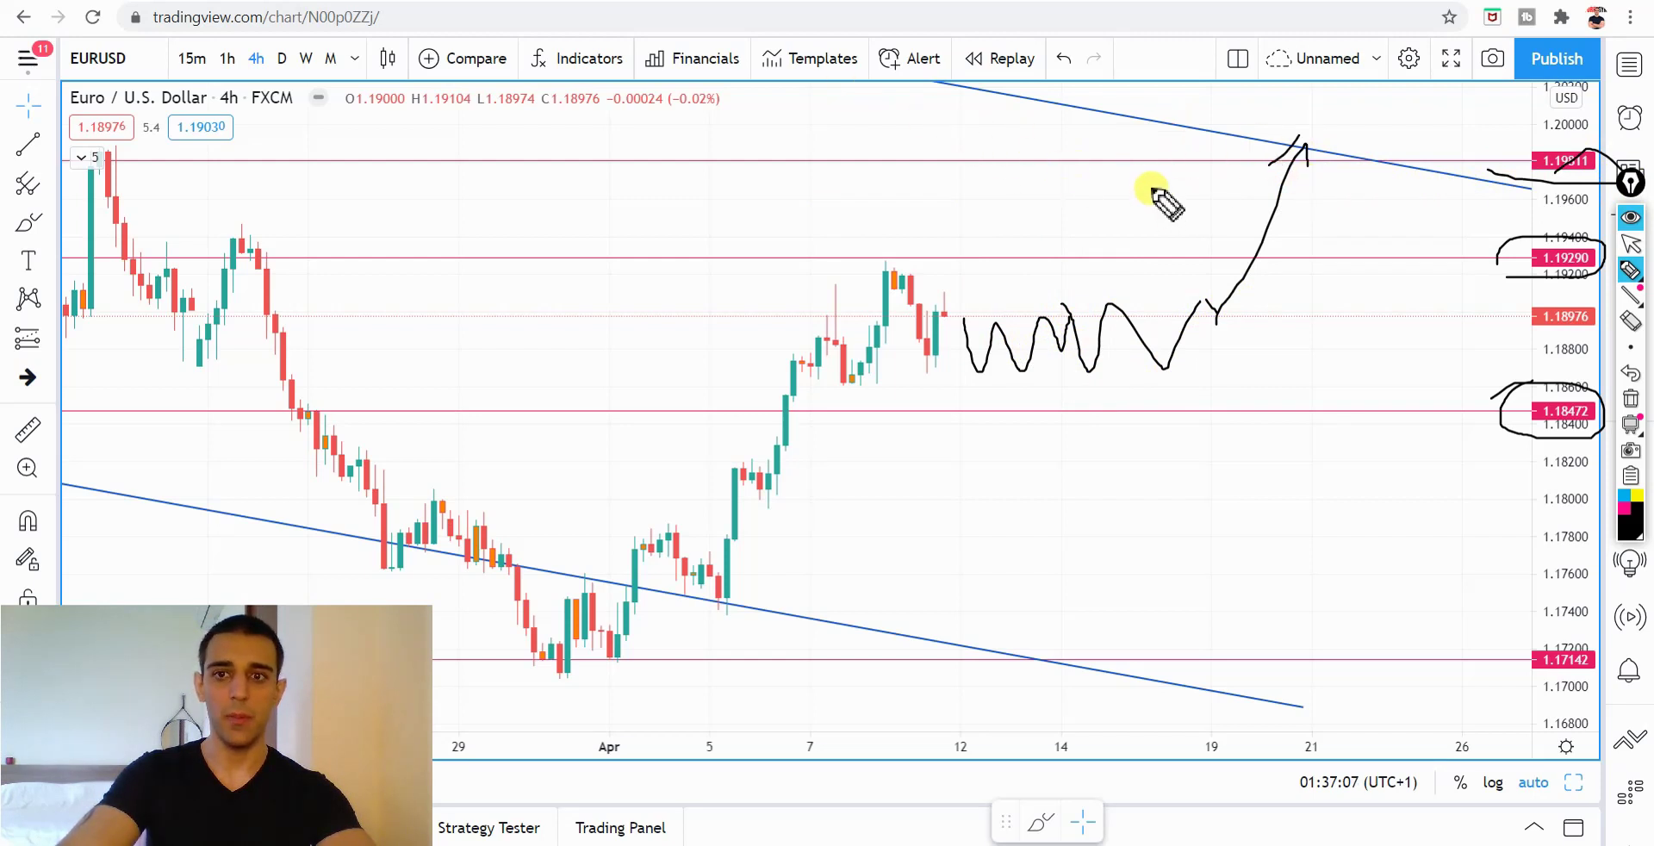
key(ctrl+shift+7)
- Dash a falling path from the last candle to the 1.18472 level, circle its price label, and clear the marks
drag(971, 323, 968, 351)
mouse_move(987, 352)
mouse_down()
mouse_move(984, 406)
mouse_move(1014, 431)
mouse_up()
mouse_move(1497, 428)
mouse_down()
mouse_move(1594, 405)
mouse_move(1511, 403)
mouse_up()
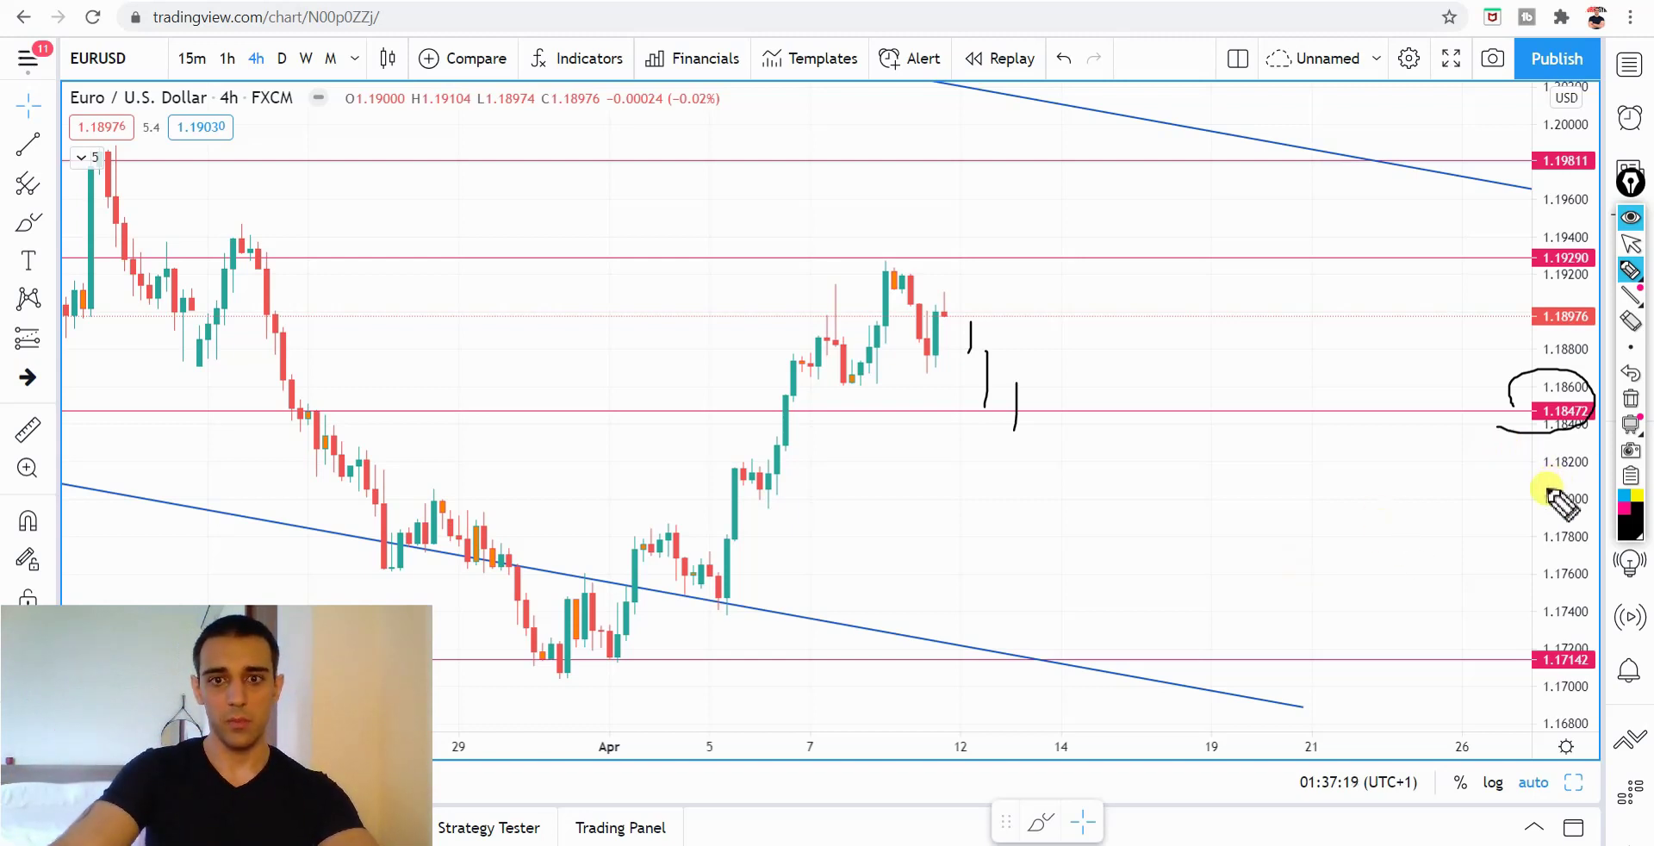
key(ctrl+shift+7)
key(ctrl+shift+2)
scroll(786, 360, down, 5)
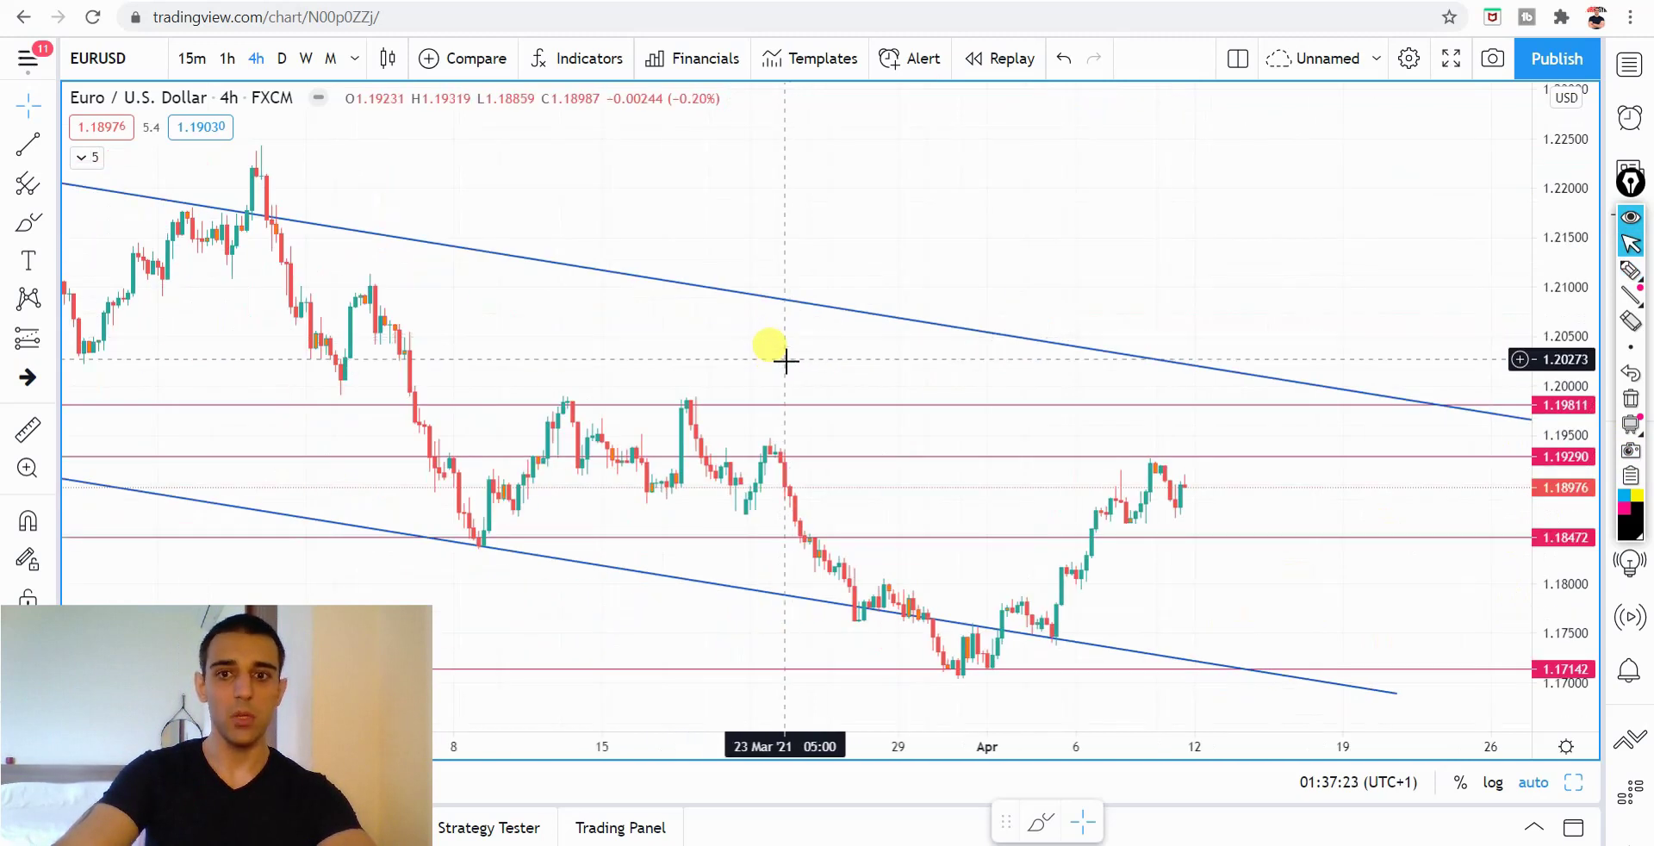
scroll(849, 384, up, 2)
drag(1181, 444, 997, 405)
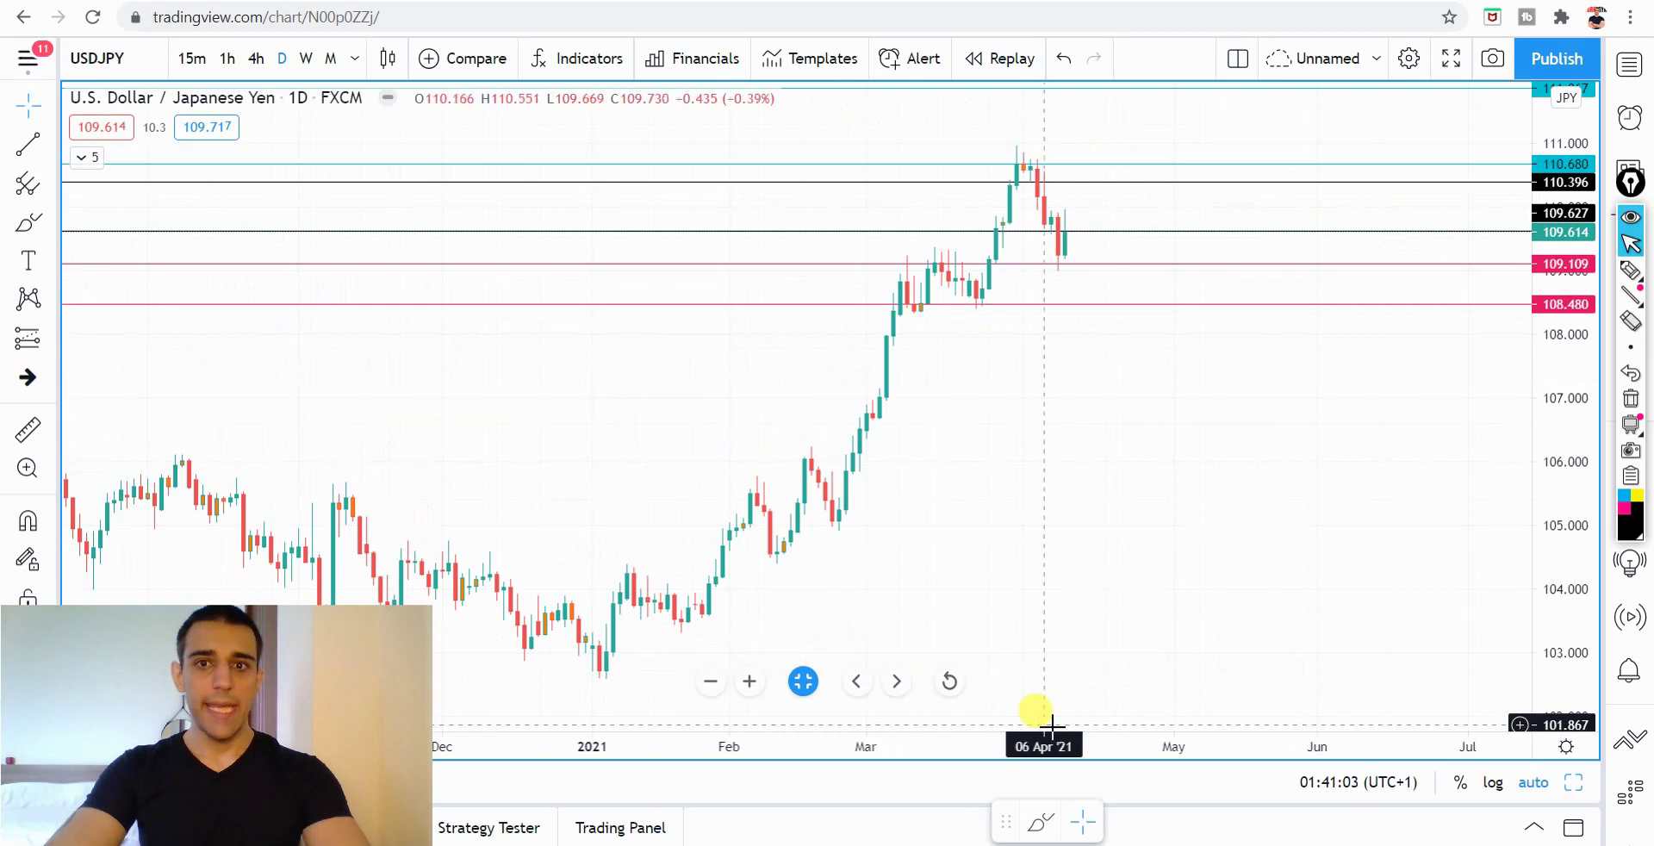
- On the USDJPY daily chart, circle the high at 110.680, trace the drop from it, box the latest candle's upper wick, and clear the marks
scroll(845, 484, up, 2)
drag(834, 468, 893, 480)
key(ctrl+shift+3)
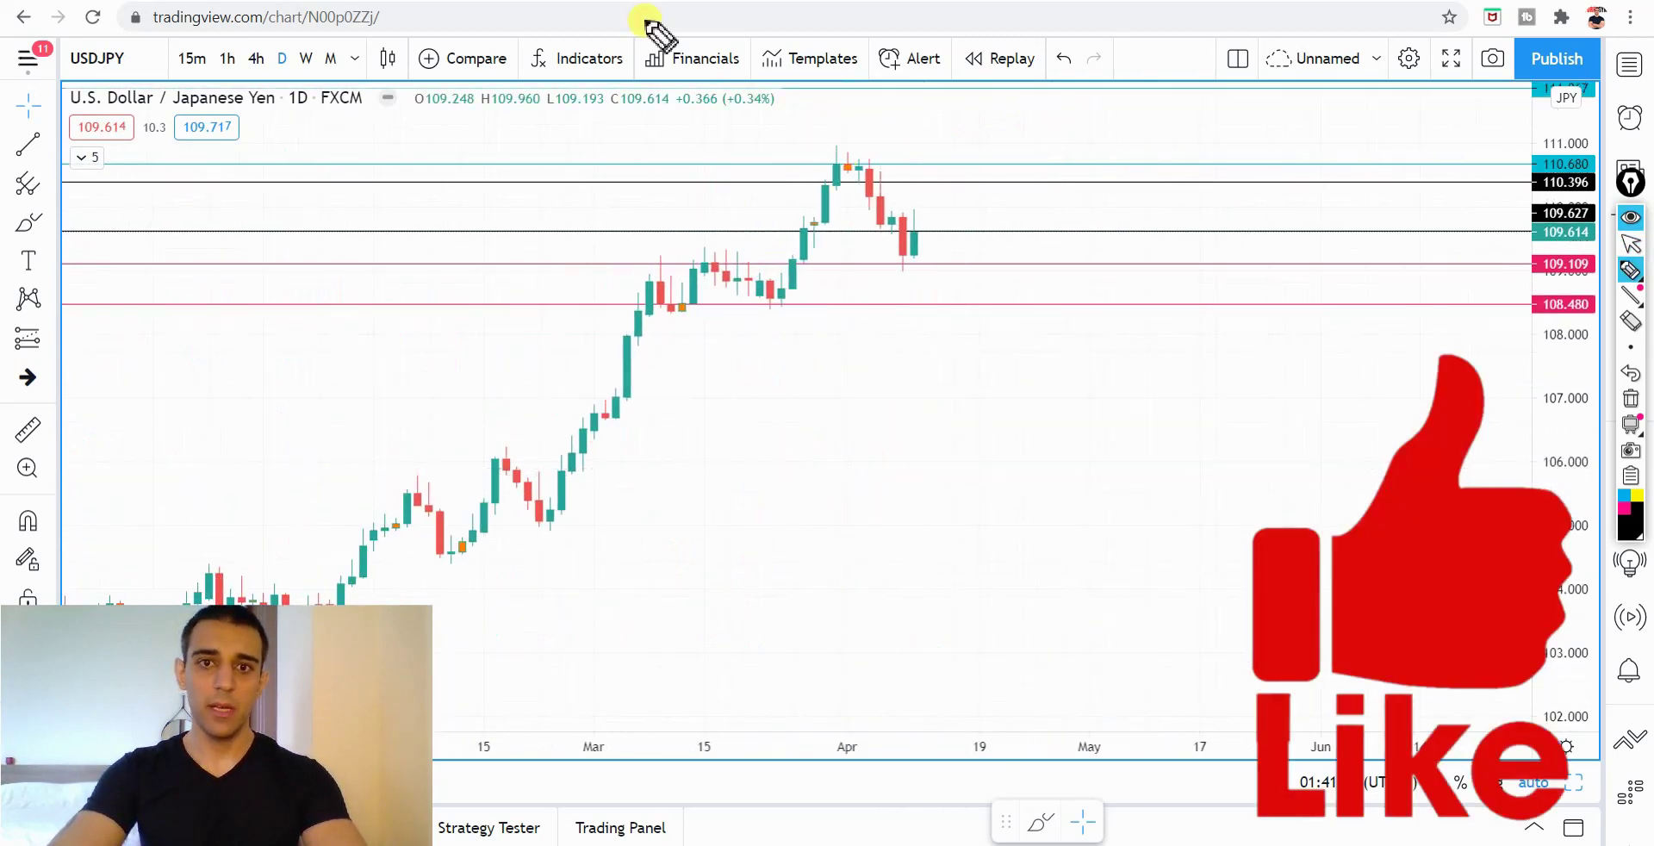
drag(831, 166, 840, 168)
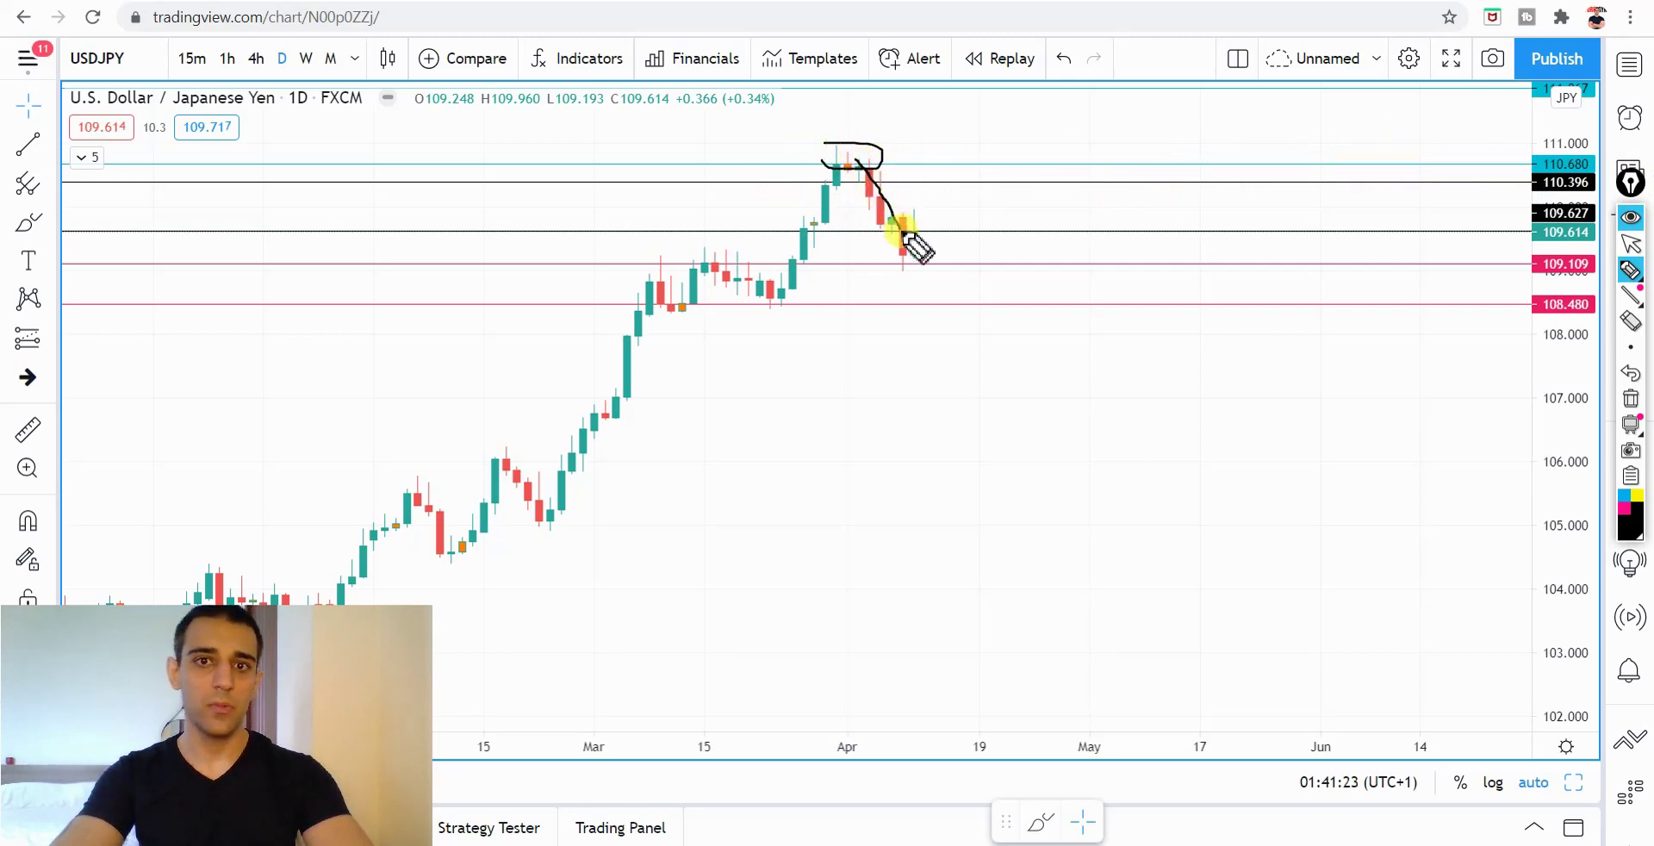
key(ctrl+shift+7)
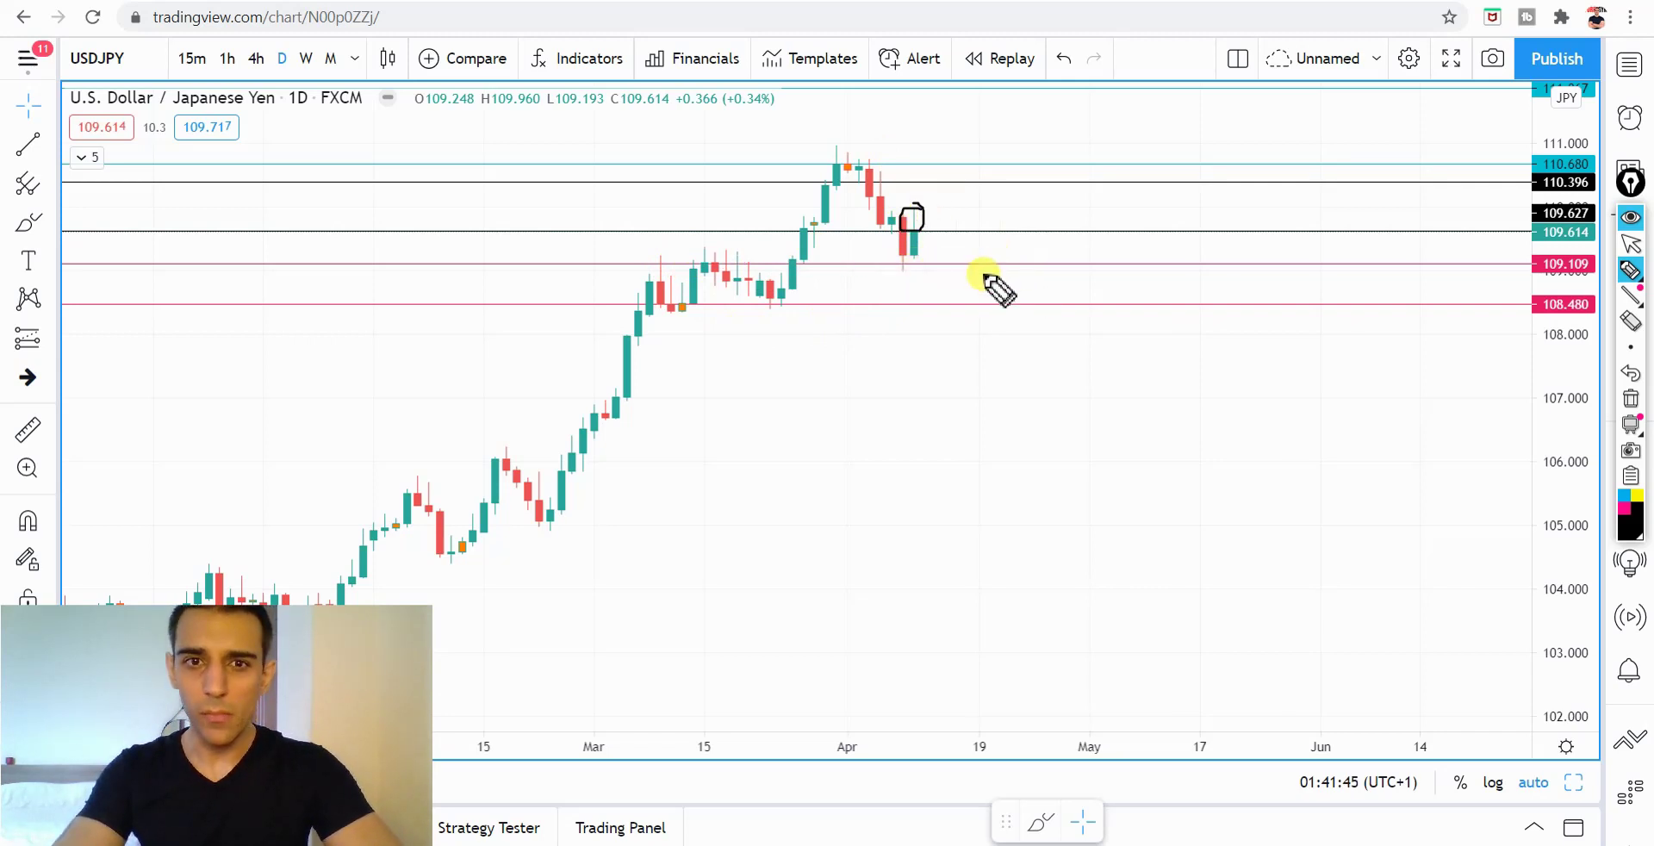
key(ctrl+shift+7)
key(ctrl+shift+2)
- Draw an arrow along the USDJPY uptrend below the candles, erase it, and circle the recent decline from the high
scroll(931, 333, down, 2)
mouse_move(1094, 418)
mouse_down()
mouse_move(970, 420)
mouse_move(1079, 393)
mouse_up()
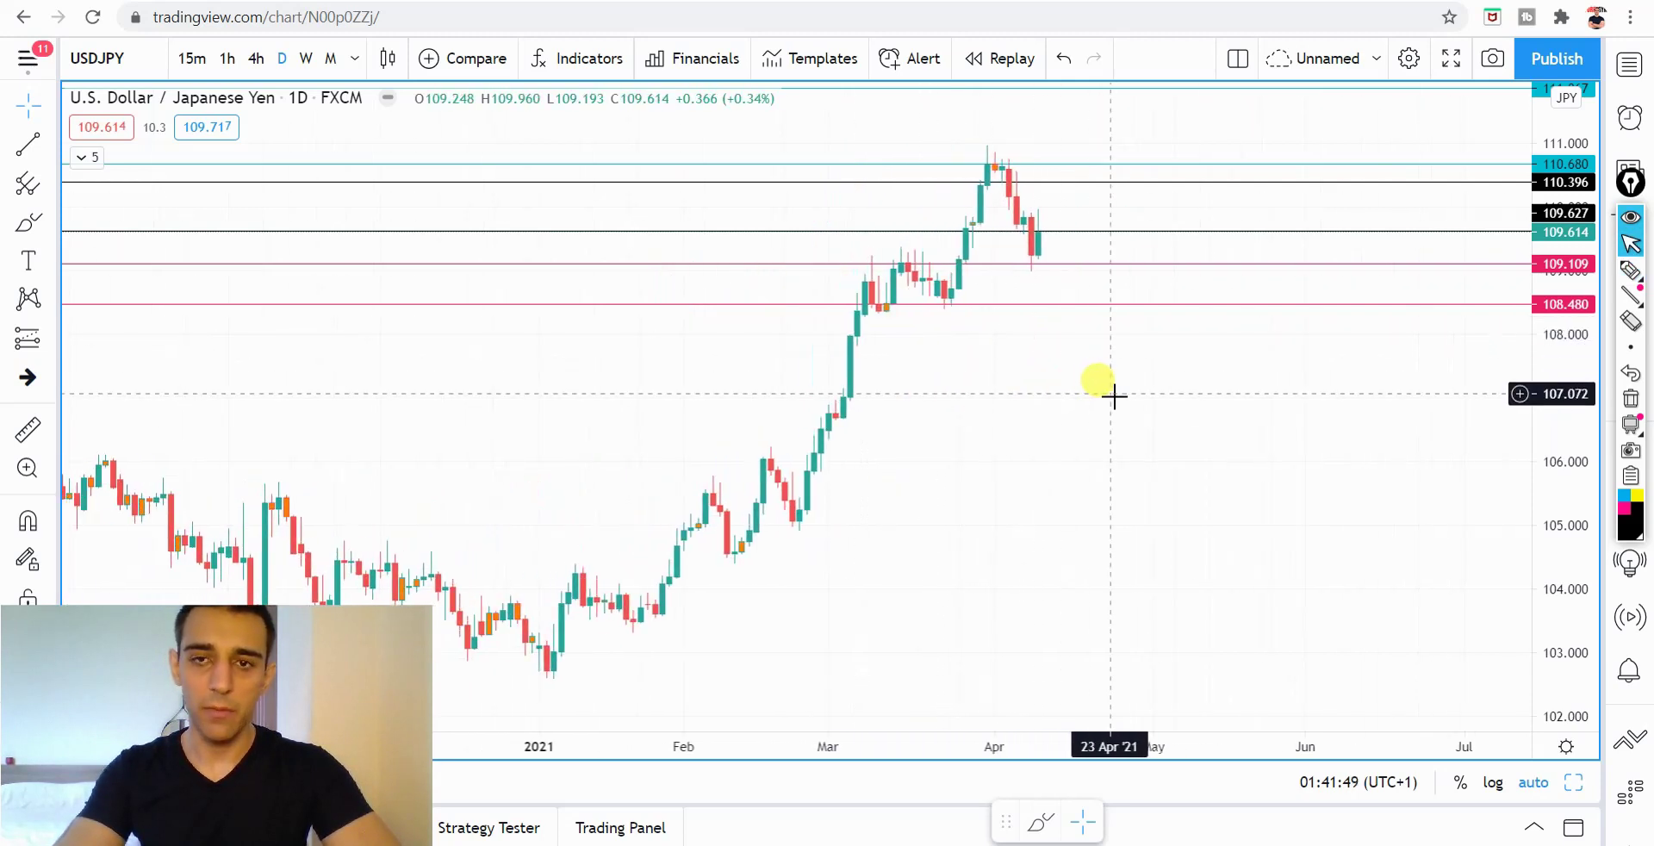
scroll(1033, 368, up, 1)
scroll(982, 377, up, 1)
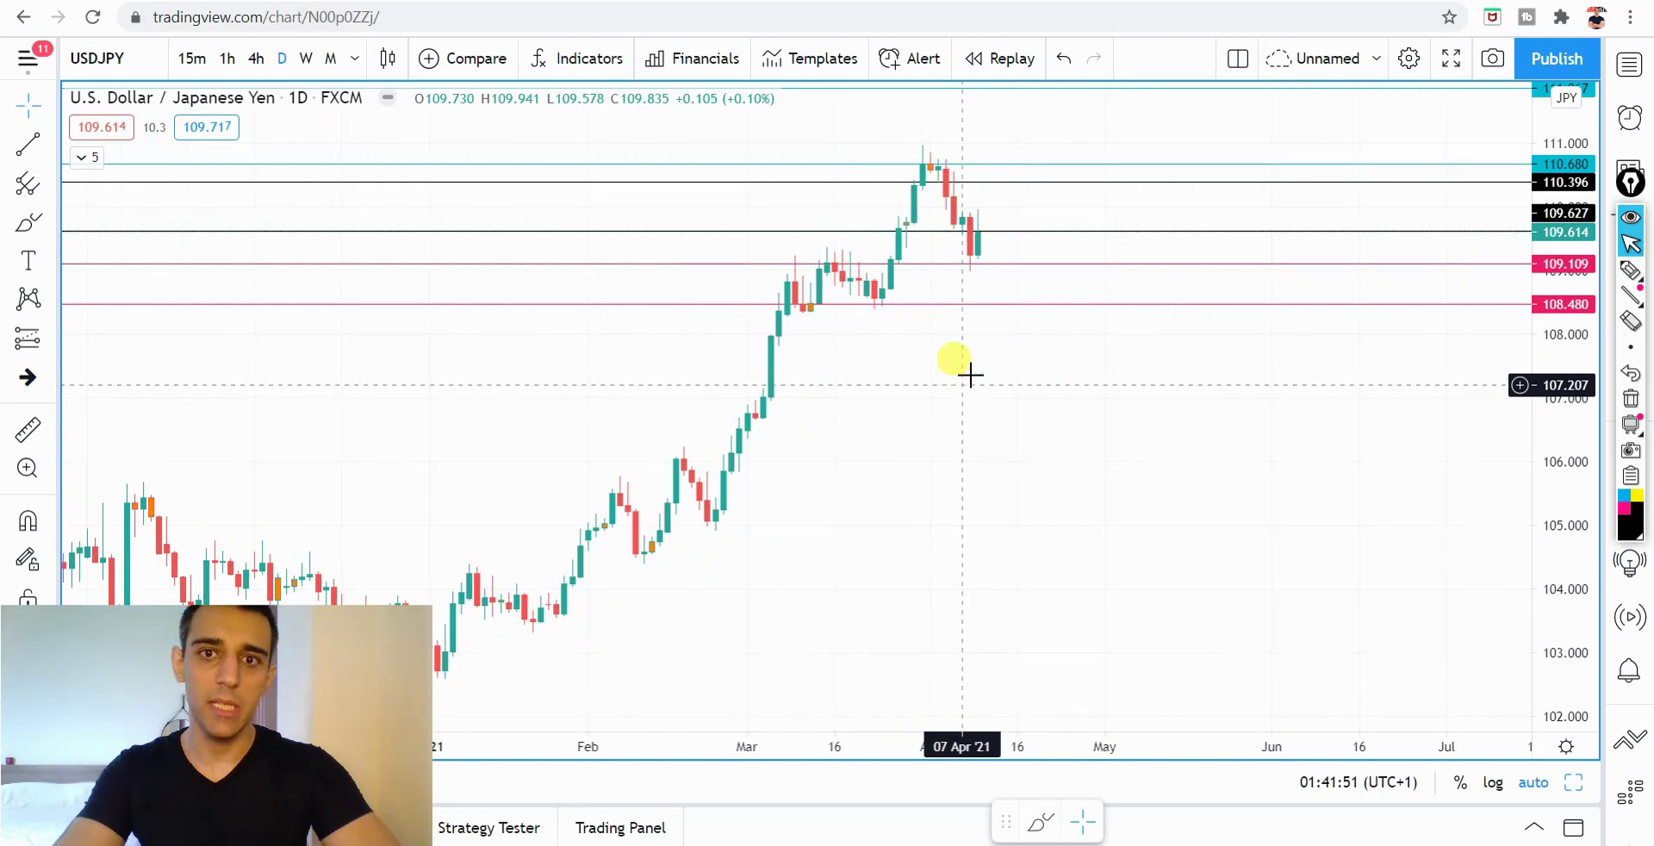
key(ctrl+shift+3)
mouse_move(674, 589)
mouse_down()
mouse_move(929, 348)
mouse_move(933, 375)
mouse_up()
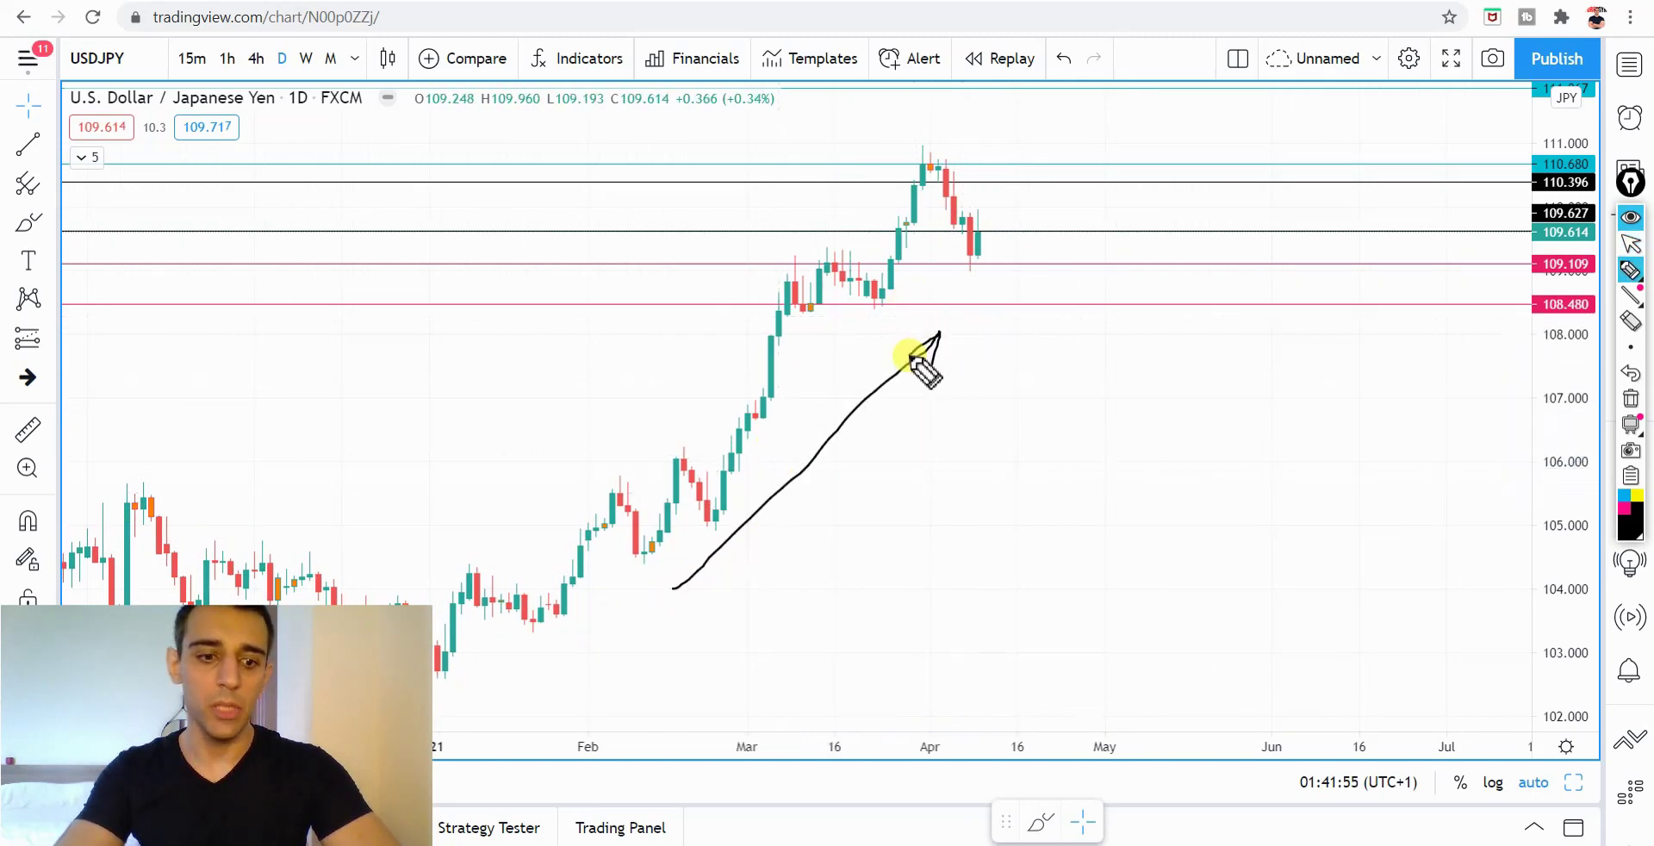
key(ctrl+shift+7)
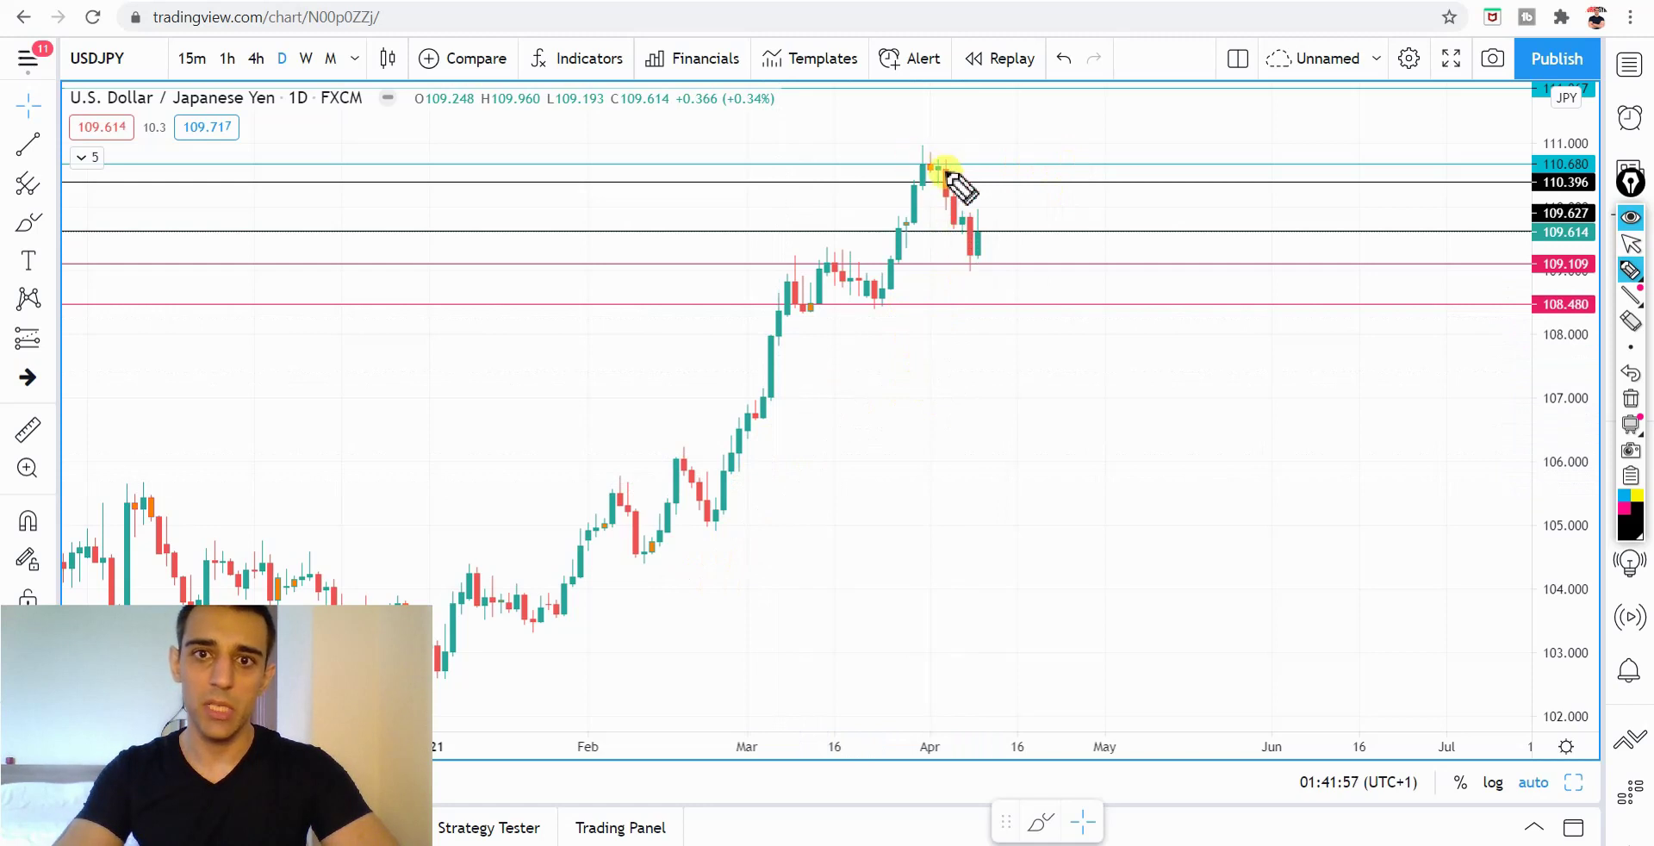
mouse_move(965, 181)
mouse_down()
mouse_move(1003, 263)
mouse_move(952, 189)
mouse_up()
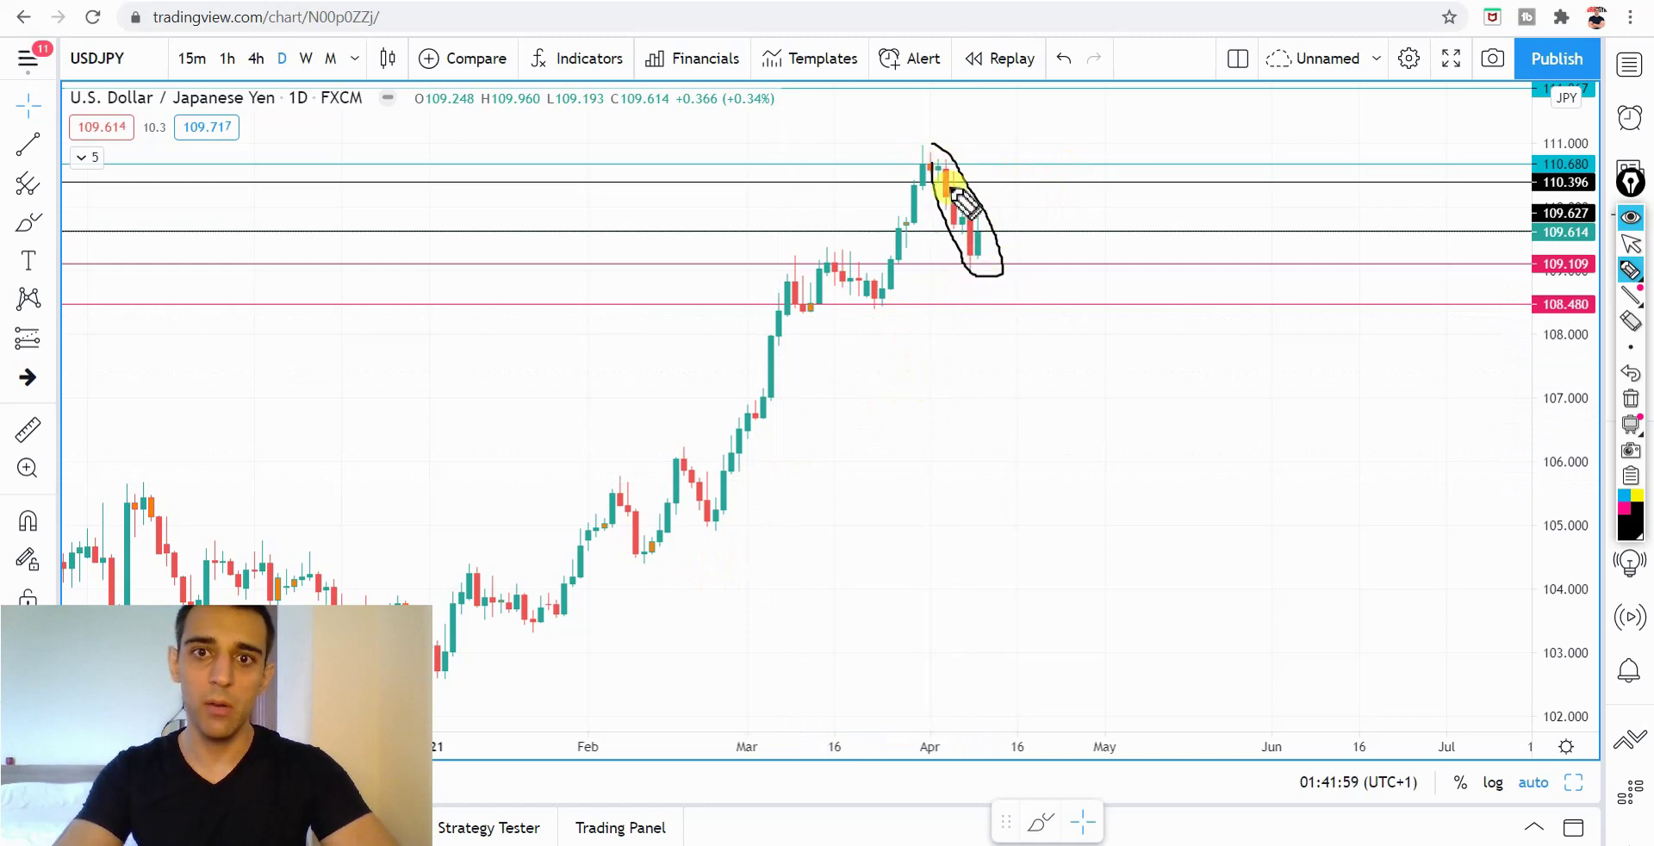
- Dash a falling path from the latest candle past 108.480, underline the March lows and circle the 108.480 label, then clear the marks
drag(991, 255, 991, 274)
drag(788, 307, 871, 307)
mouse_move(1508, 321)
mouse_down()
mouse_move(1564, 330)
mouse_move(1521, 295)
mouse_move(1508, 320)
mouse_up()
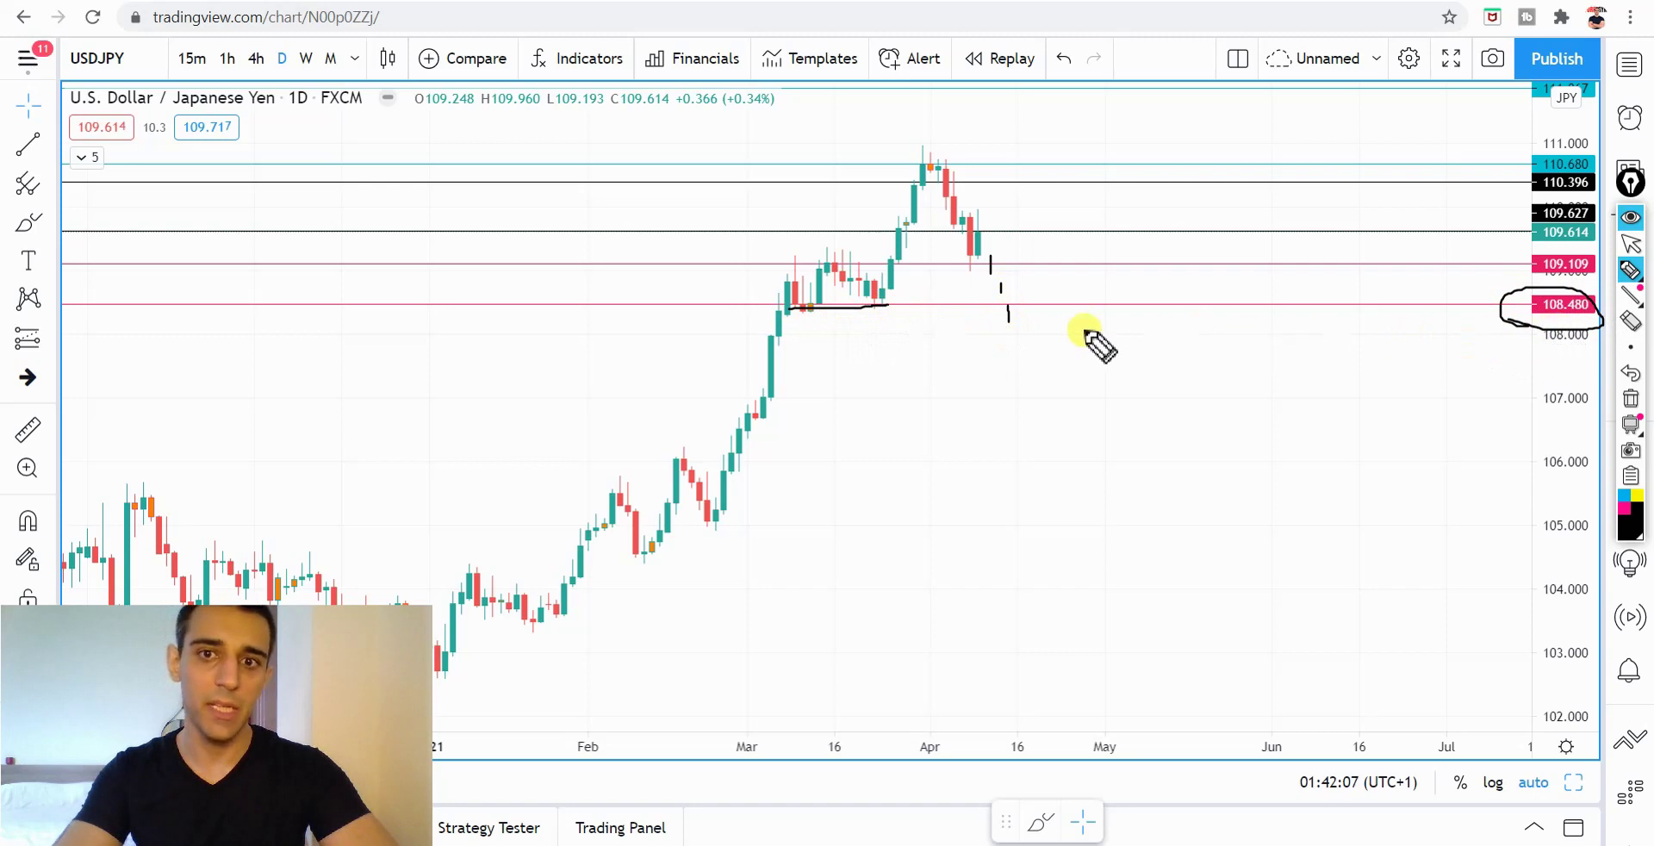
mouse_move(1024, 331)
mouse_down()
mouse_move(1025, 360)
mouse_move(1103, 465)
mouse_up()
key(ctrl+shift+7)
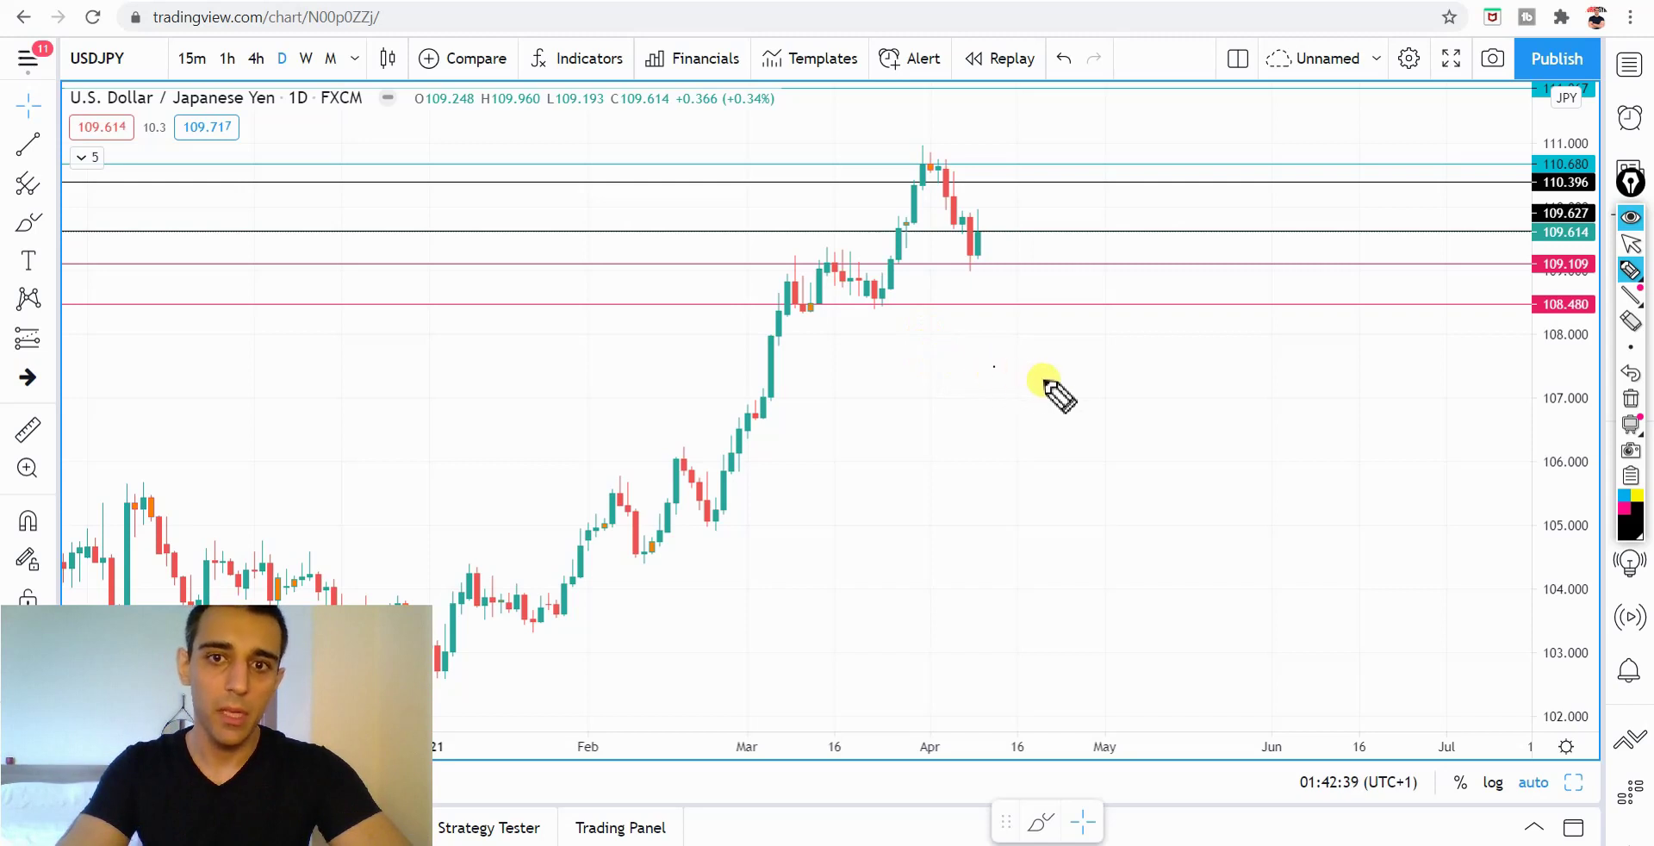
- Switch the USDJPY chart to the 4-hour timeframe and frame the latest candles between the 110.680 and 108.480 levels
key(ctrl+shift+2)
drag(1079, 384, 992, 384)
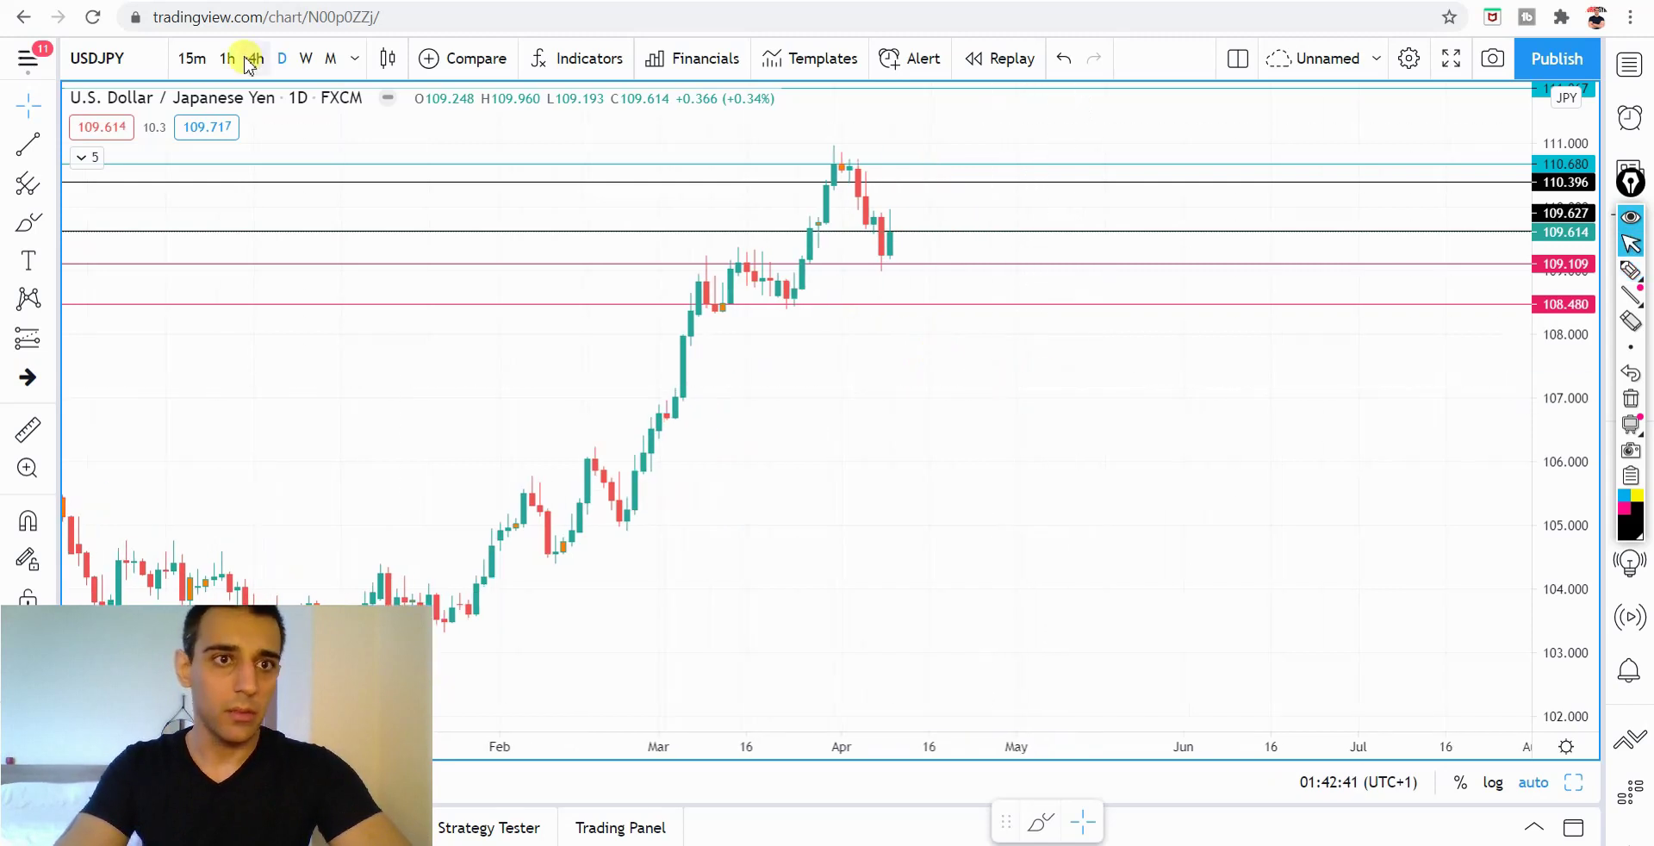
click(255, 61)
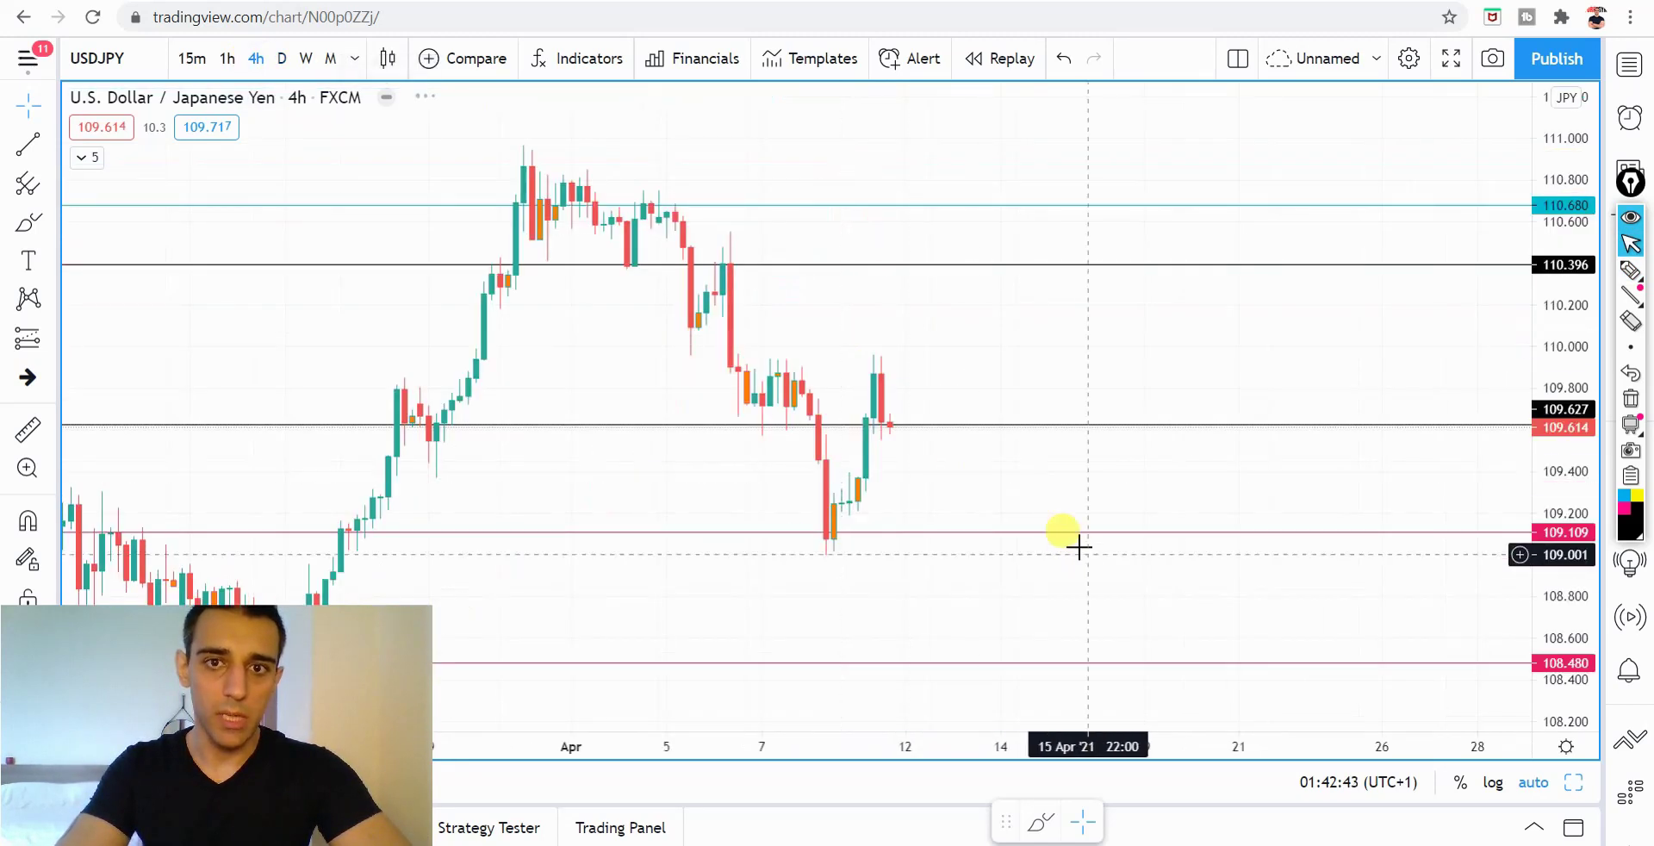
scroll(953, 436, down, 1)
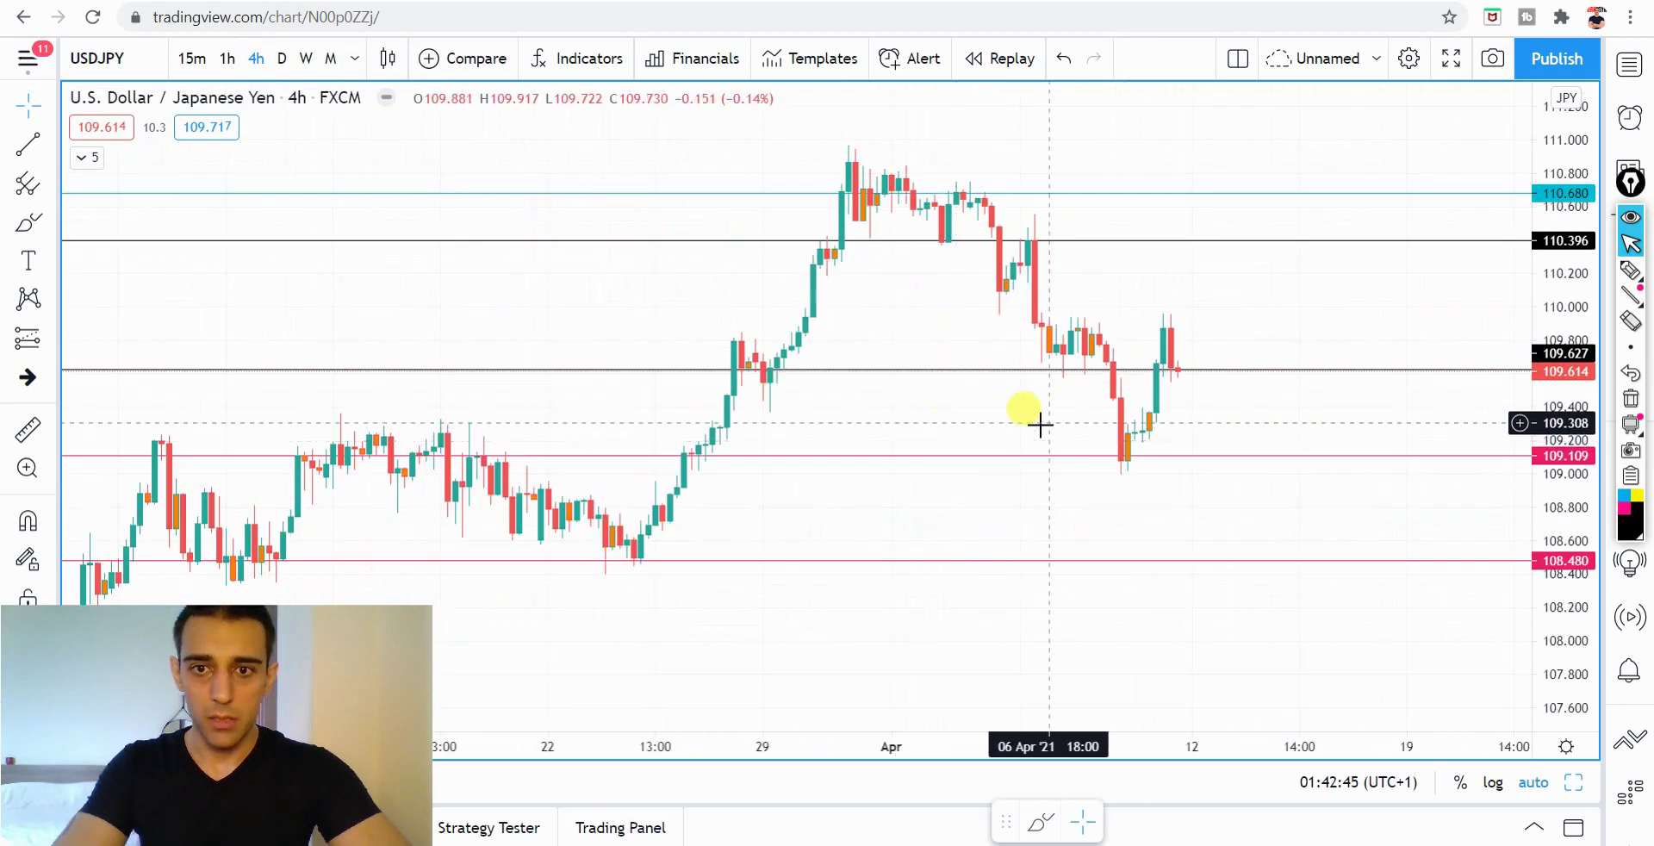
drag(1034, 417, 787, 373)
drag(864, 503, 1059, 521)
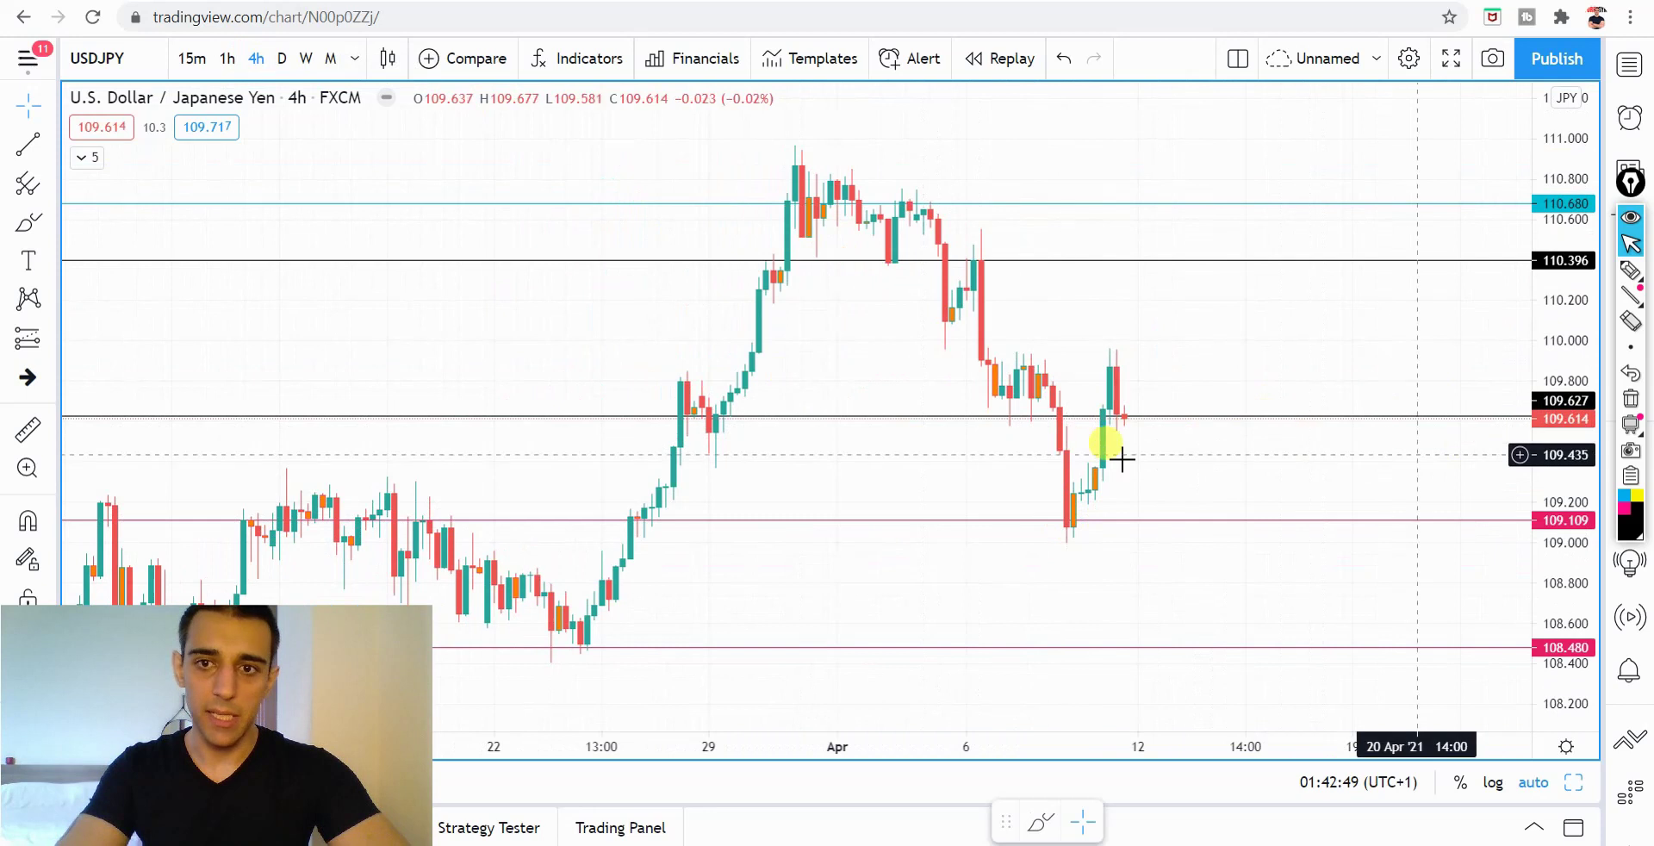
drag(1214, 362, 1337, 368)
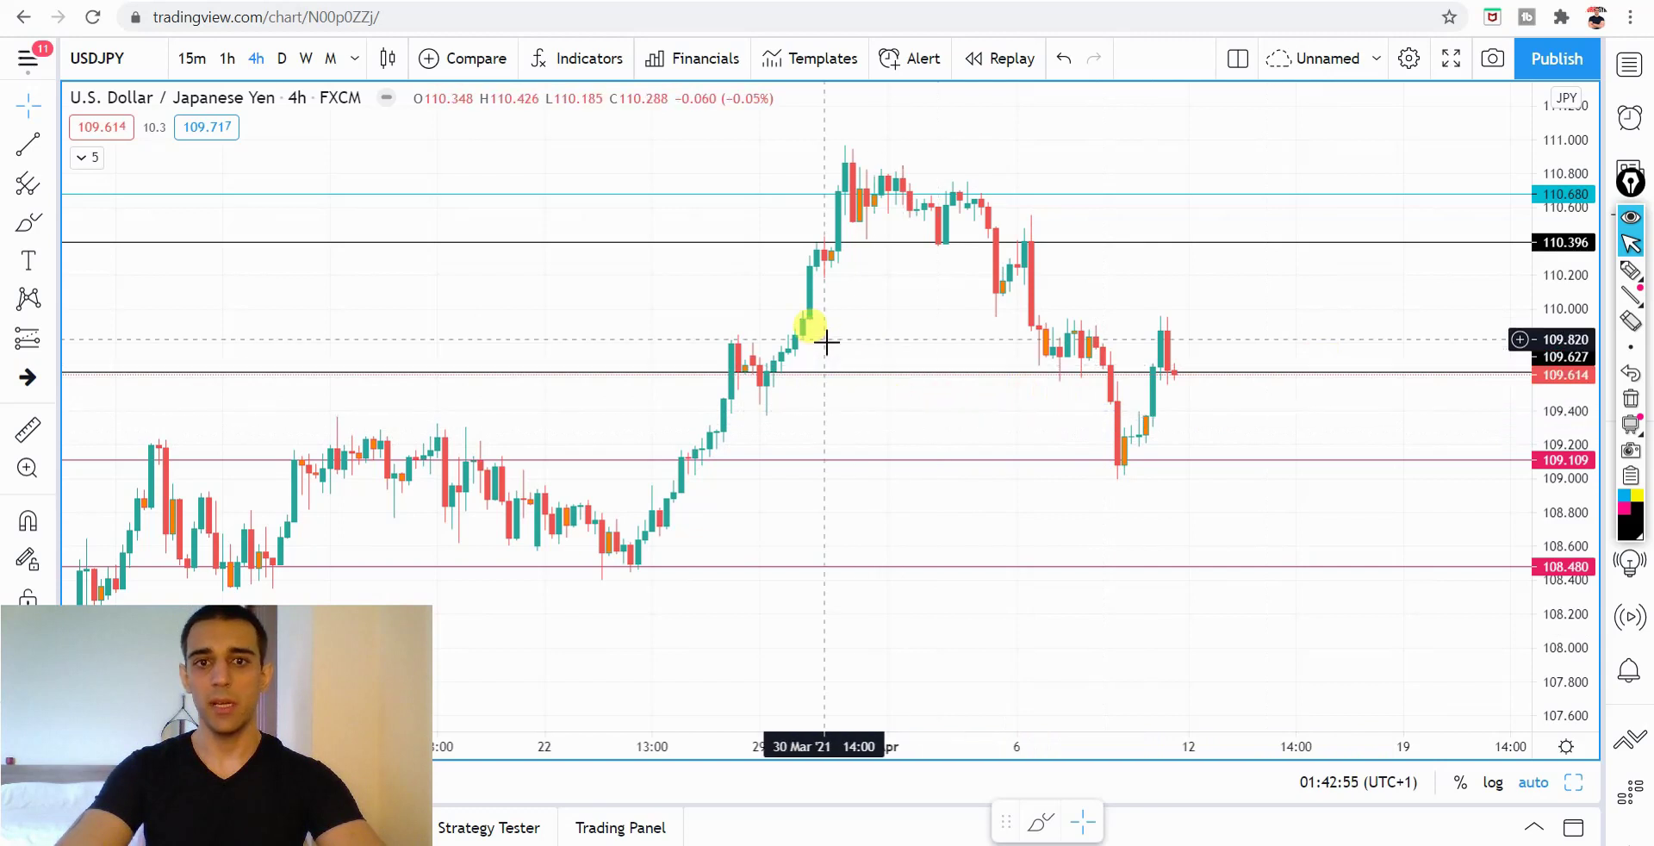
drag(905, 348, 795, 343)
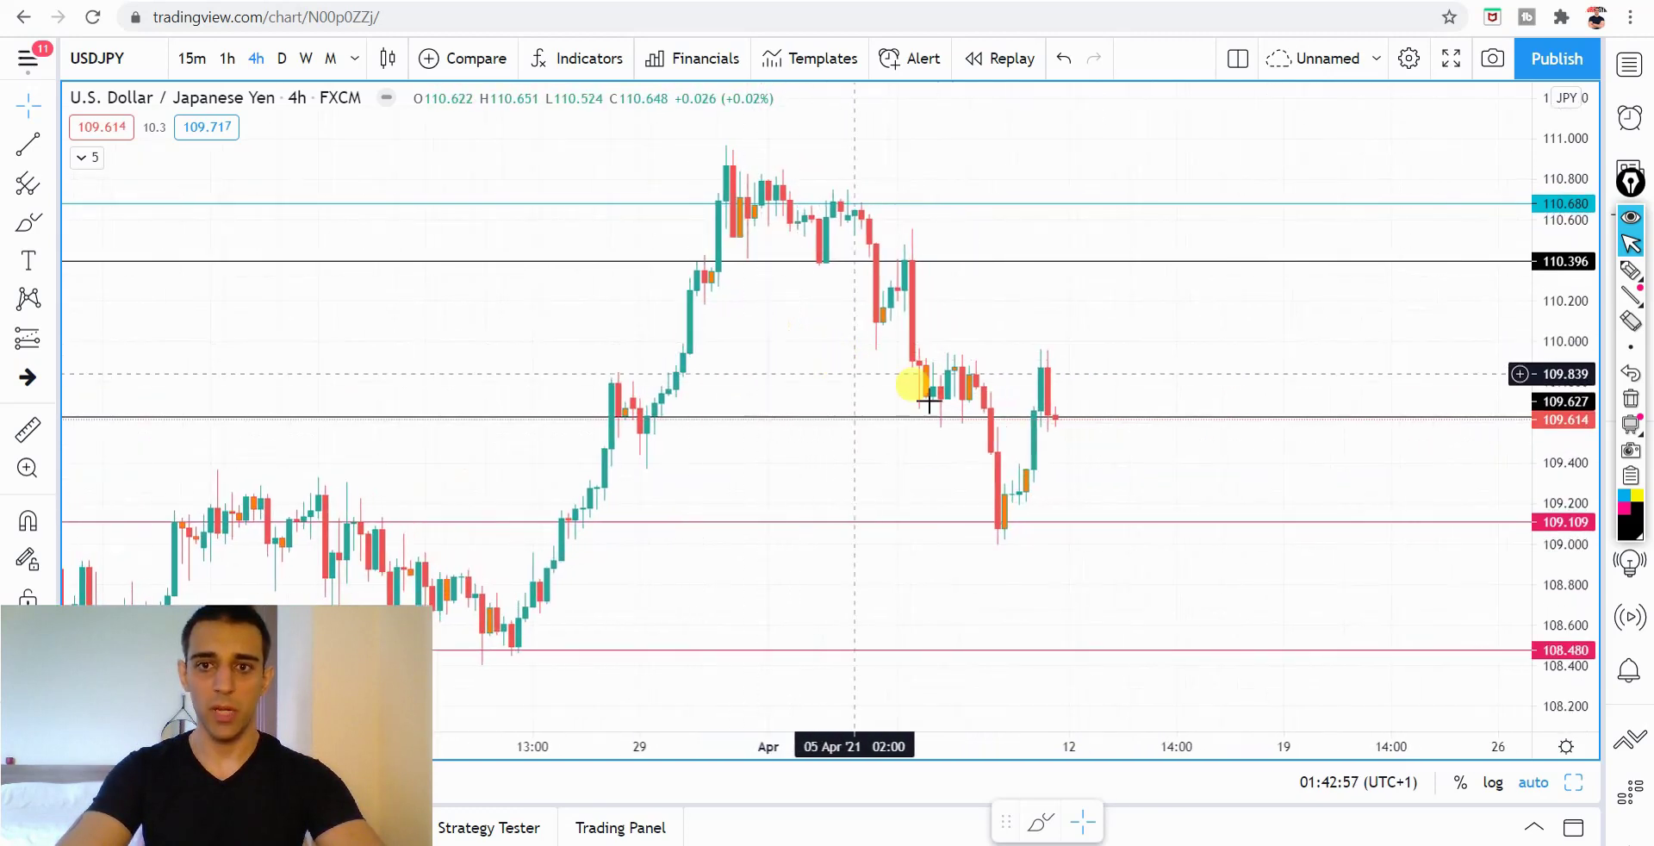
drag(1203, 373, 968, 373)
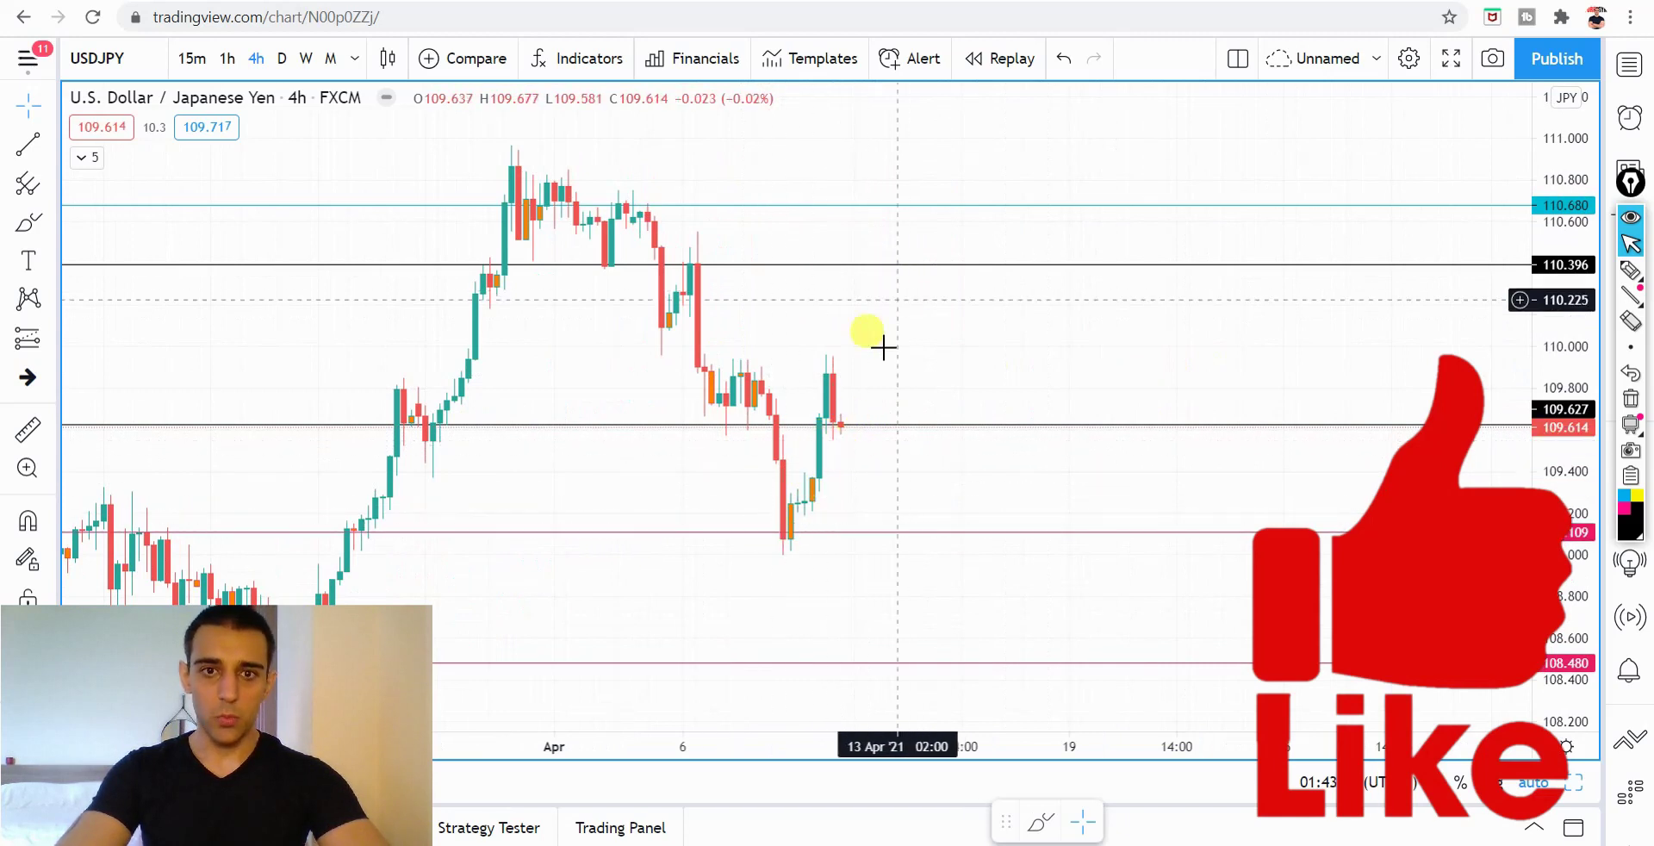
- Mark the drop from the latest 4-hour swing high beside the last candles and clear the mark
key(ctrl+shift+3)
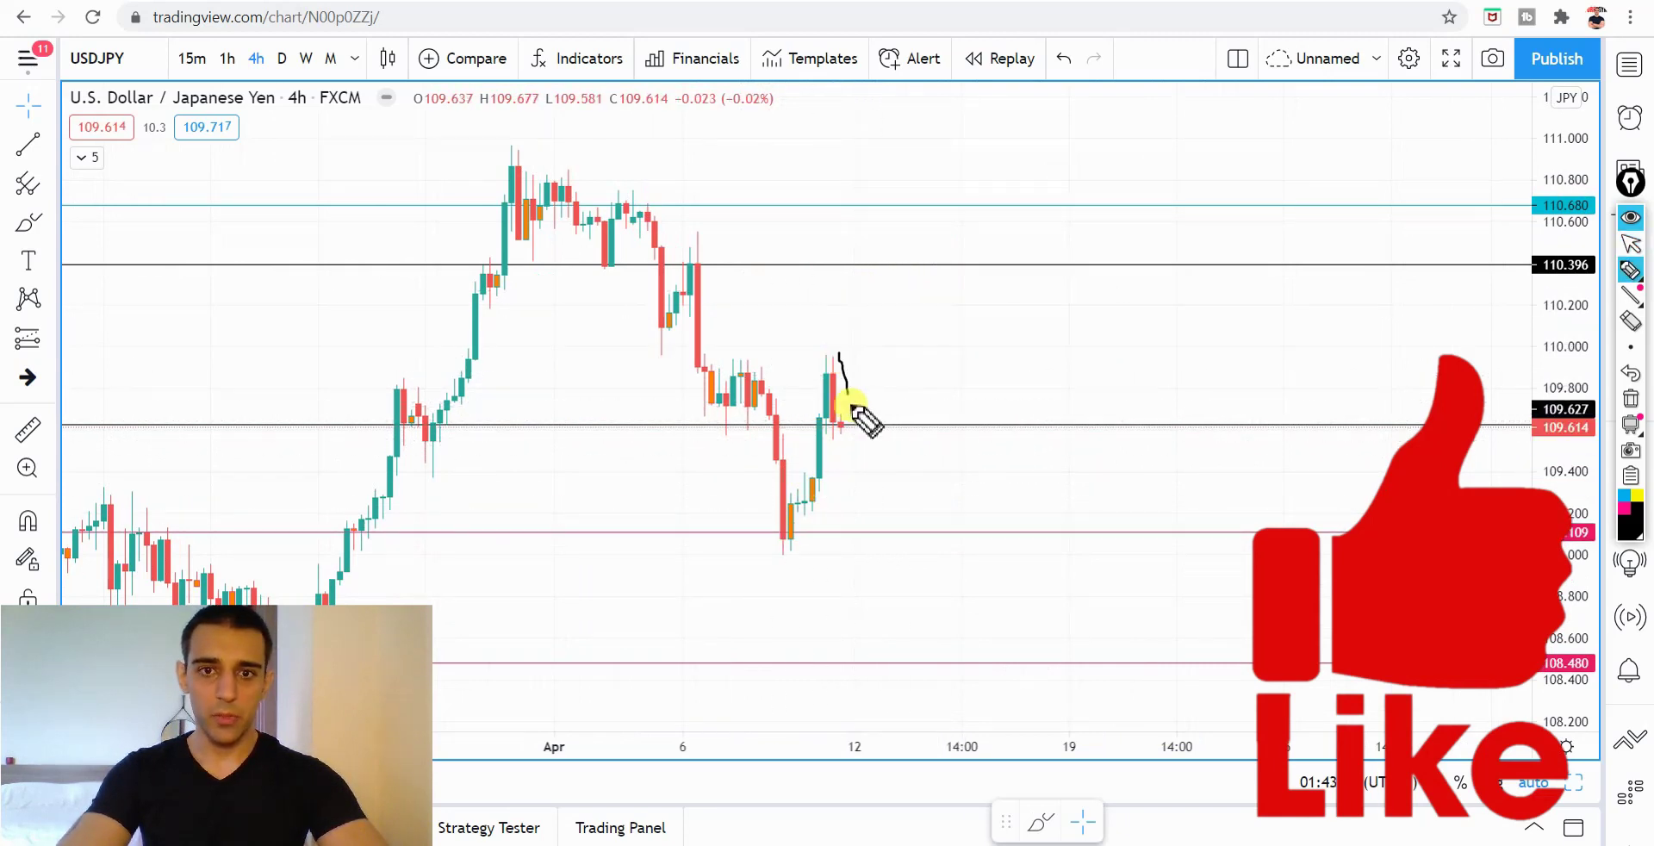
key(ctrl+shift+7)
key(ctrl+shift+2)
- Return the USDJPY chart to the daily timeframe and frame the latest candles with empty space after them
drag(986, 362, 1166, 333)
scroll(1163, 333, down, 5)
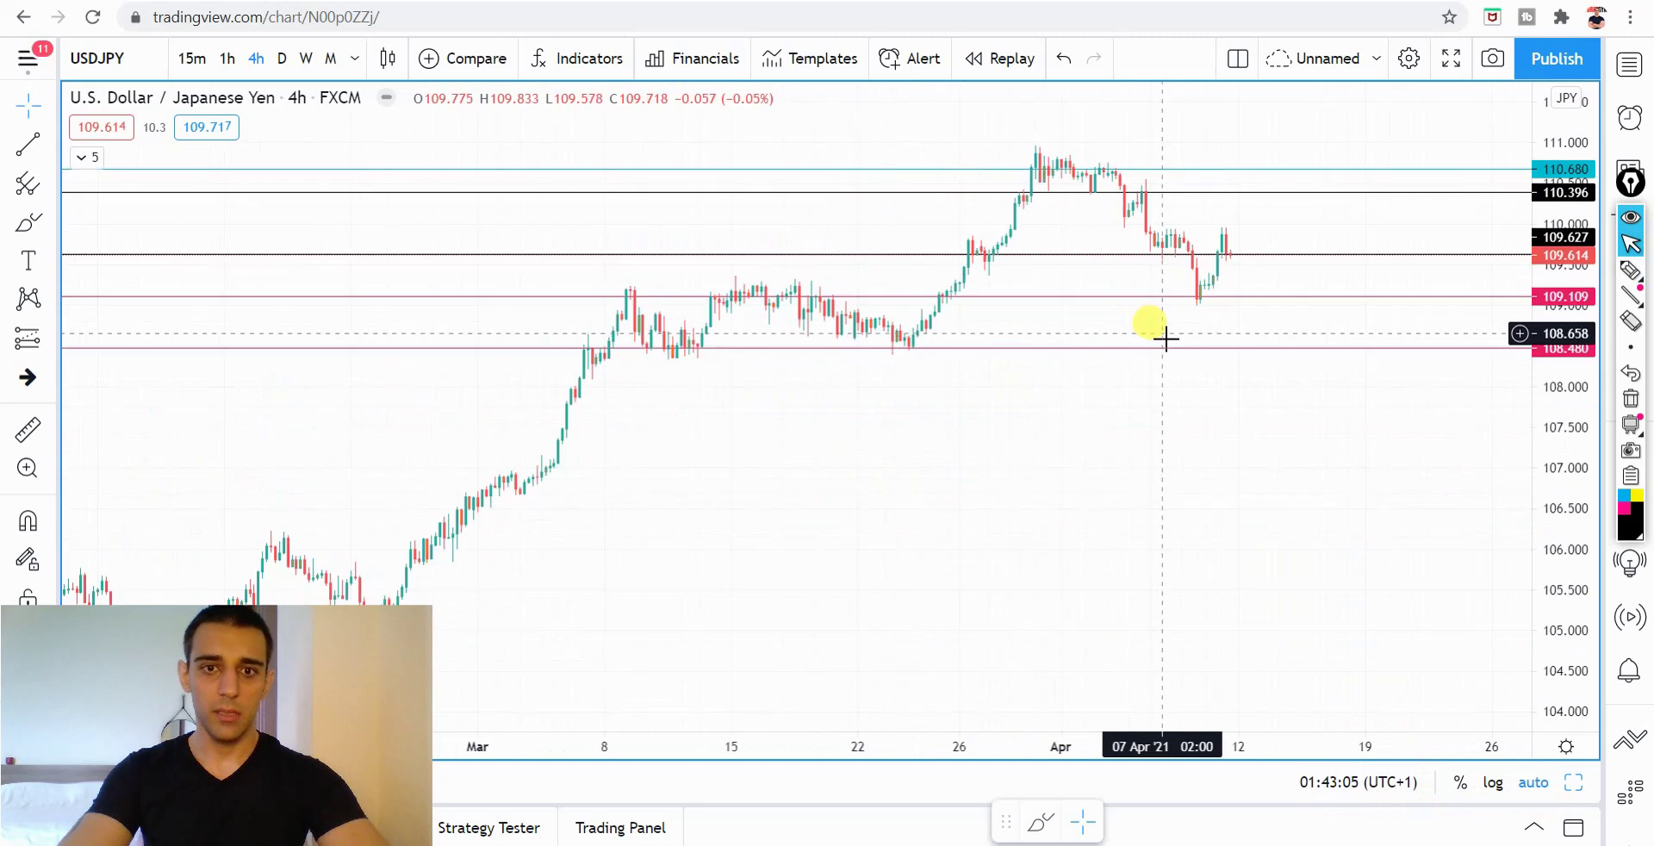
drag(1257, 449, 1115, 354)
scroll(849, 399, up, 3)
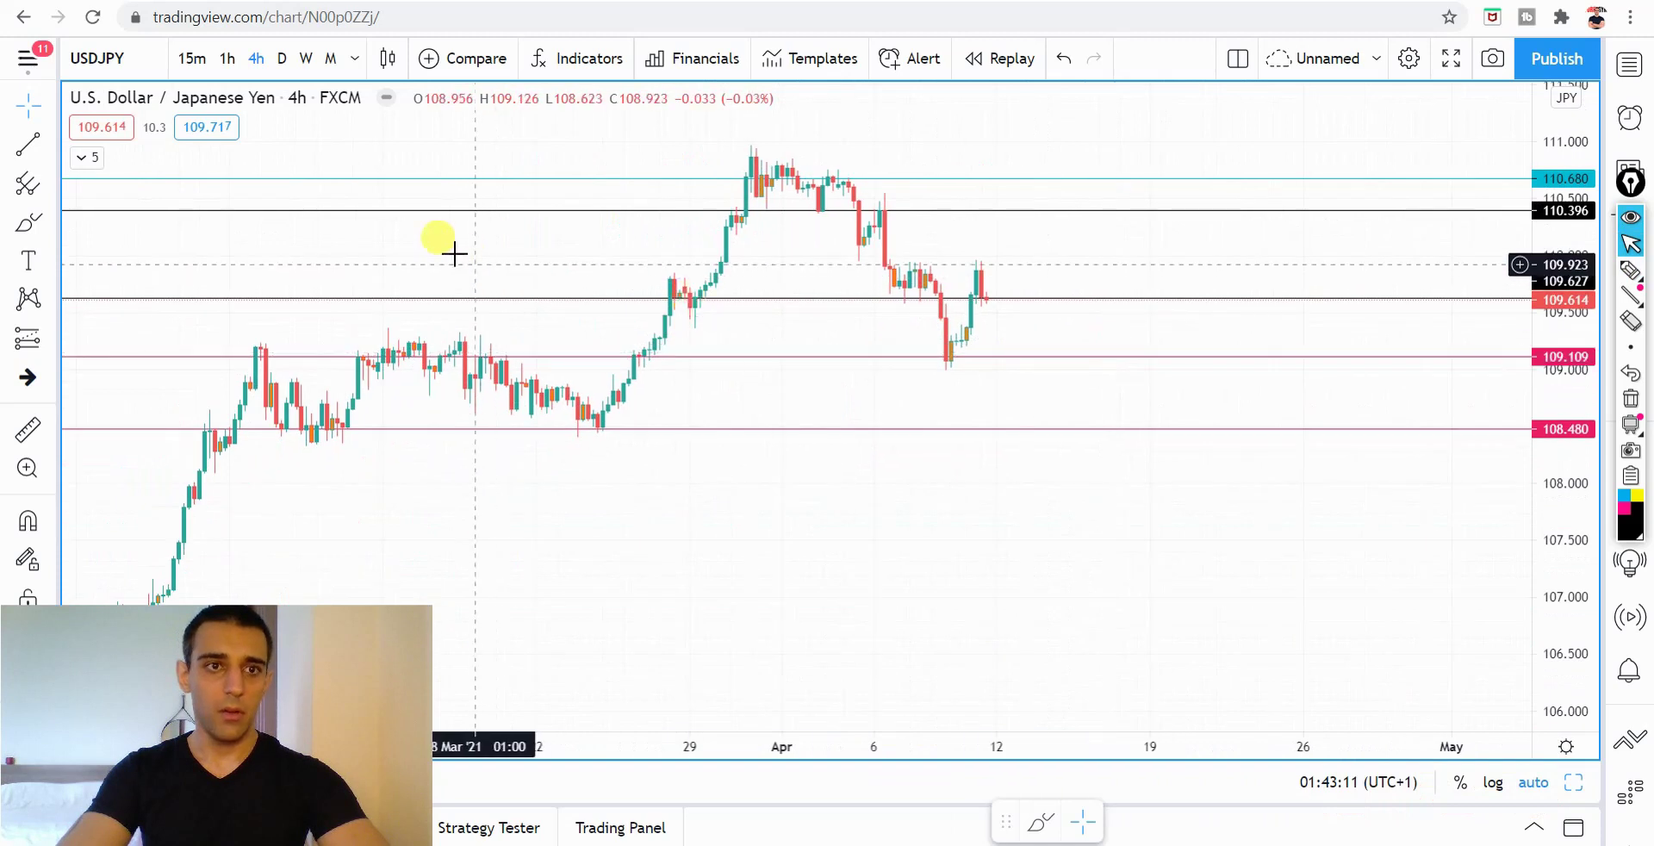
click(306, 57)
click(283, 57)
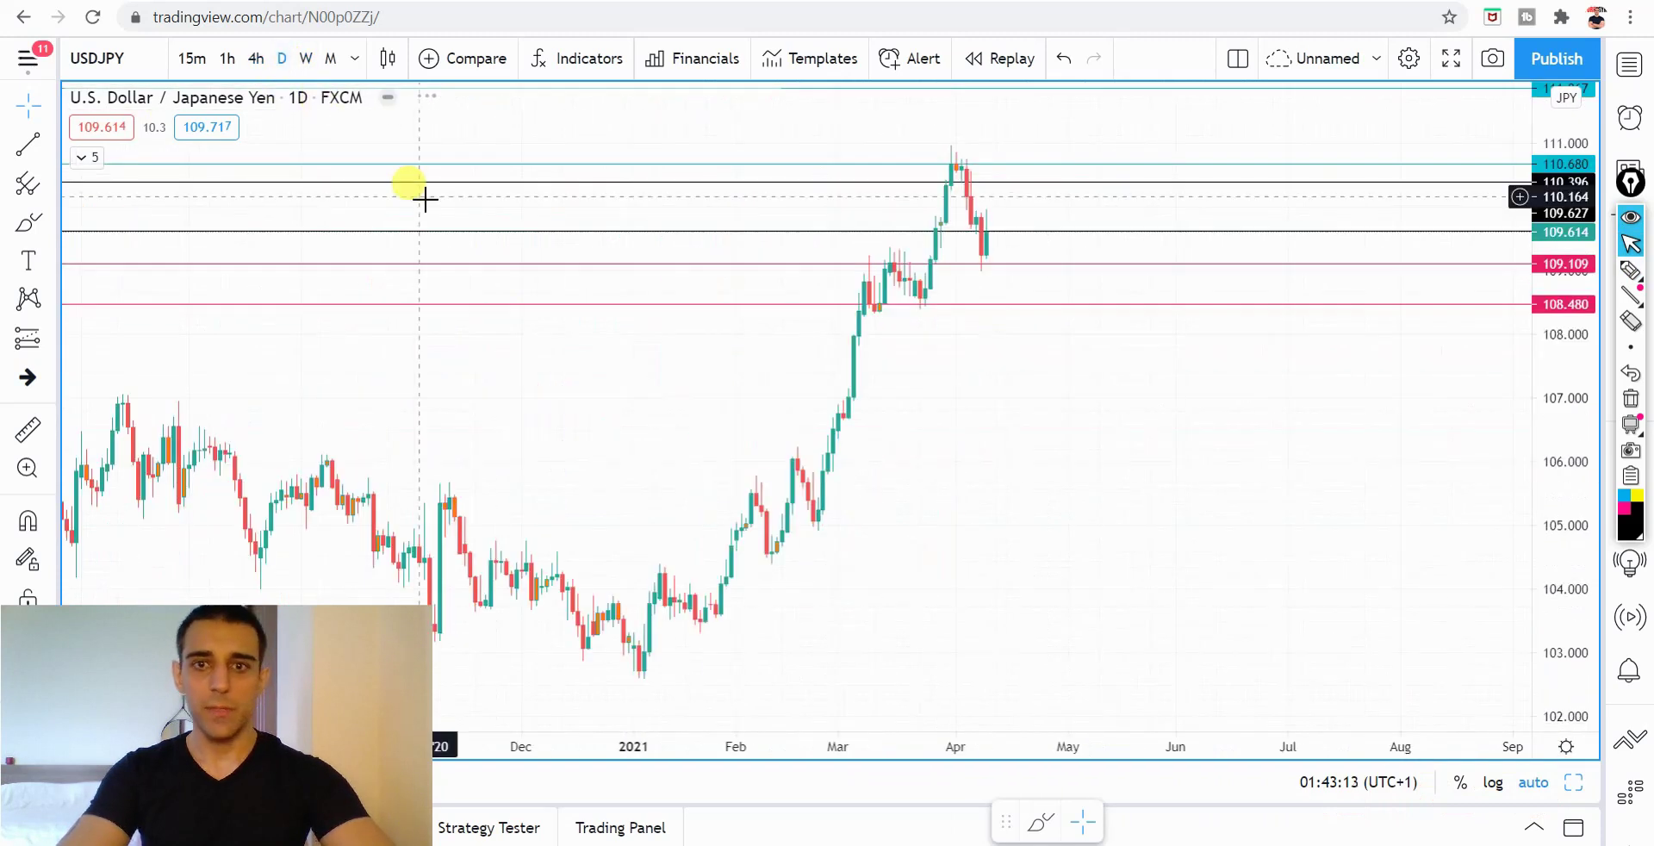
click(842, 266)
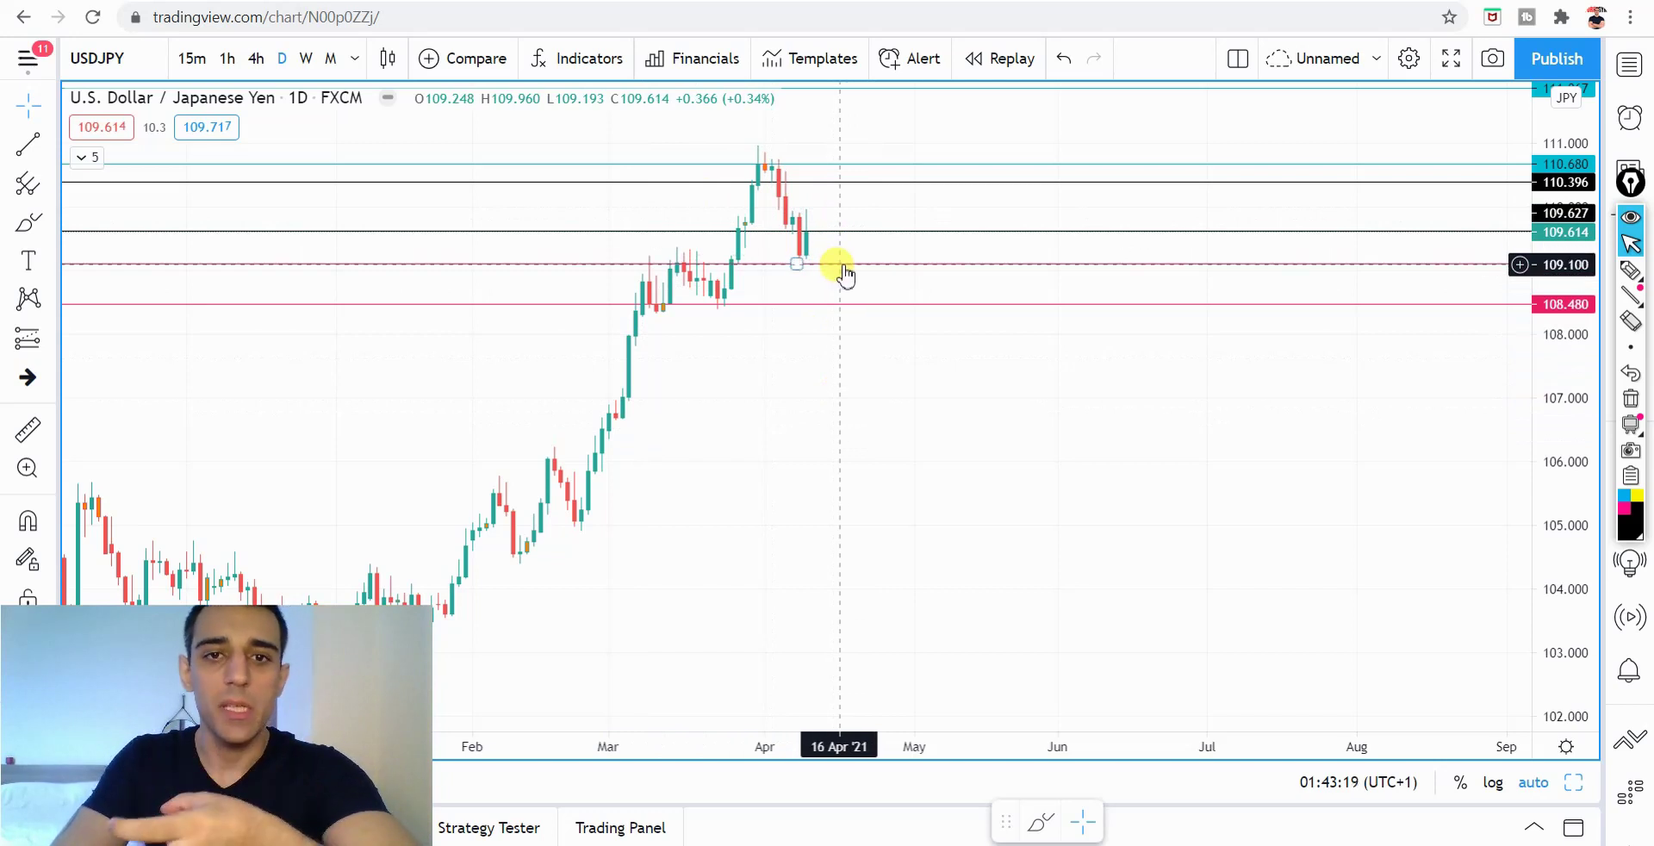
scroll(852, 336, up, 2)
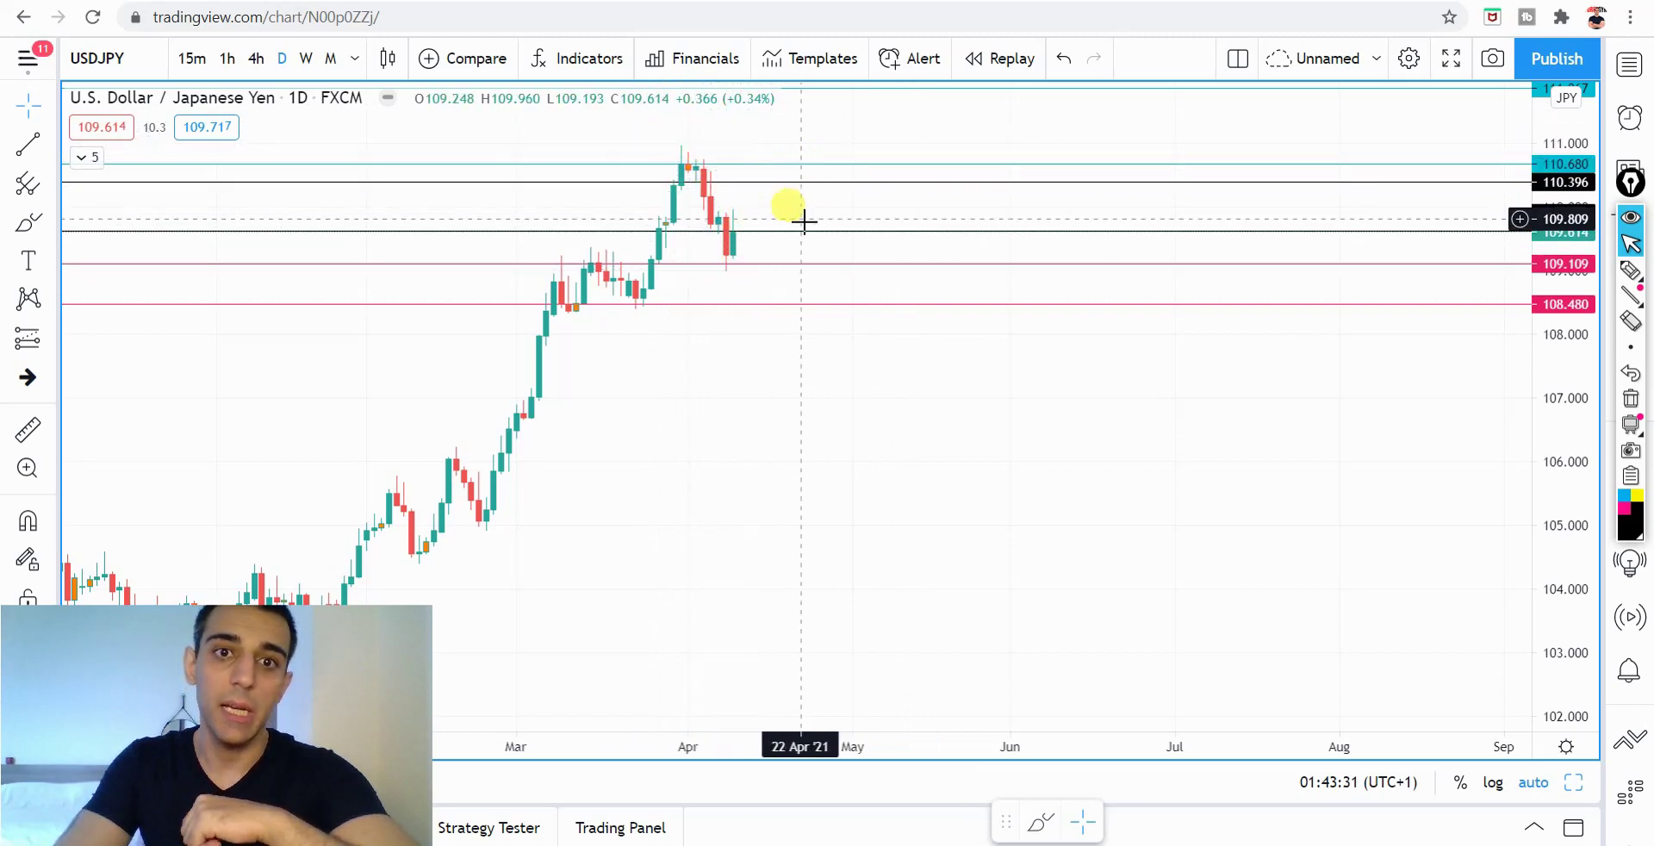
- Compress the price scale to bring the 111.867 level fully into view, circle its price label, and clear the circle
key(ctrl+shift+3)
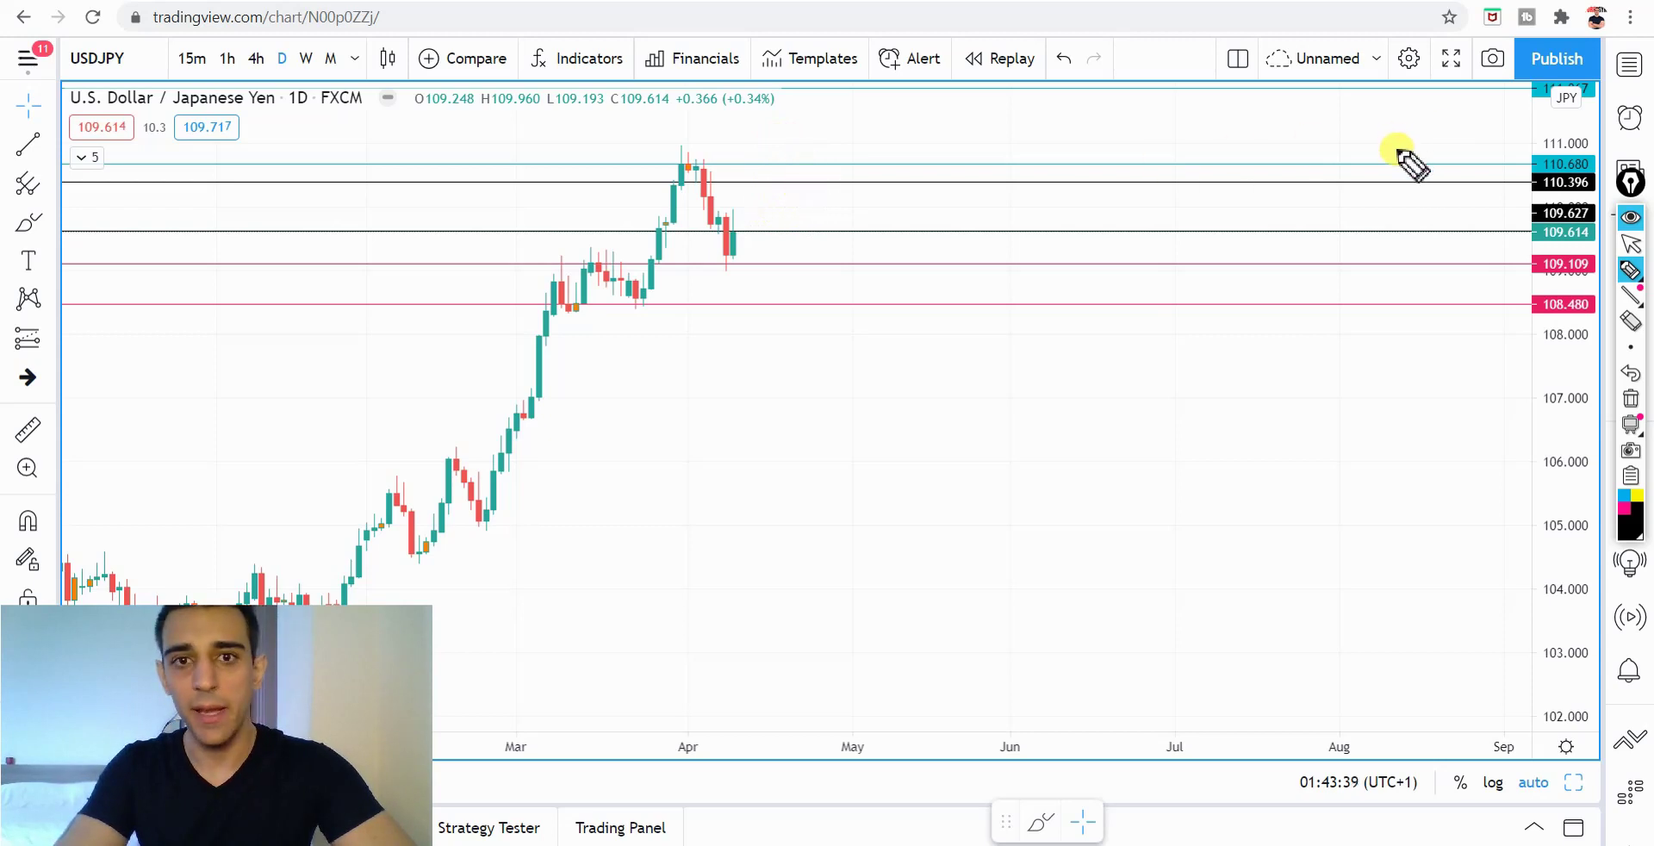
click(1629, 244)
drag(1570, 397, 1569, 447)
drag(1384, 178, 1370, 224)
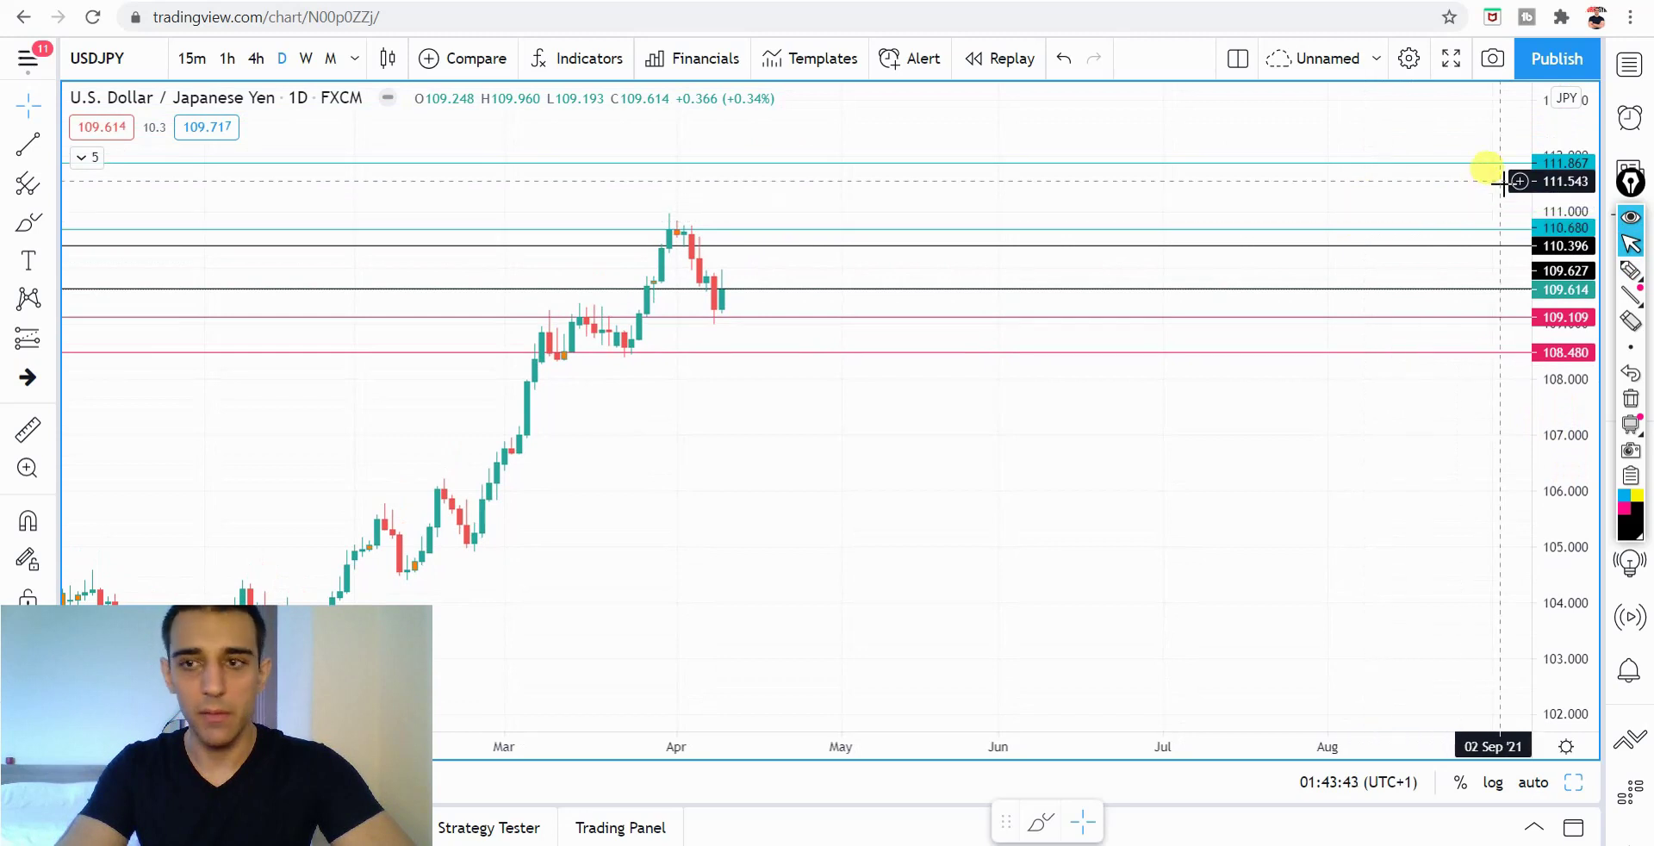
key(ctrl+shift+3)
mouse_move(1506, 179)
mouse_down()
mouse_move(1549, 185)
mouse_move(1598, 153)
mouse_move(1588, 186)
mouse_up()
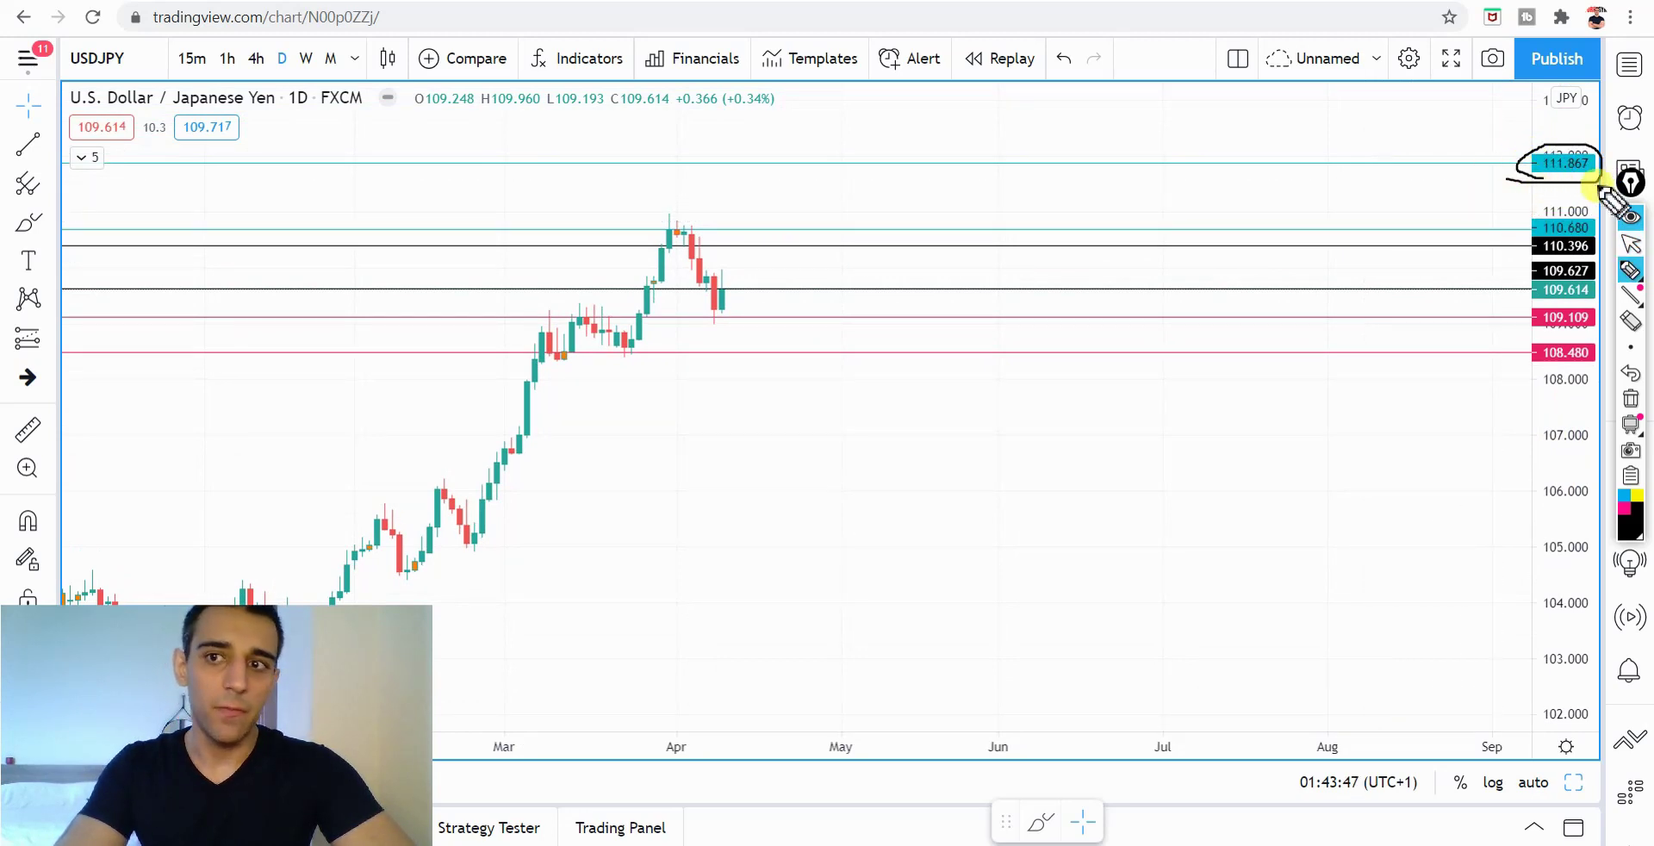
key(ctrl+shift+7)
key(ctrl+shift+2)
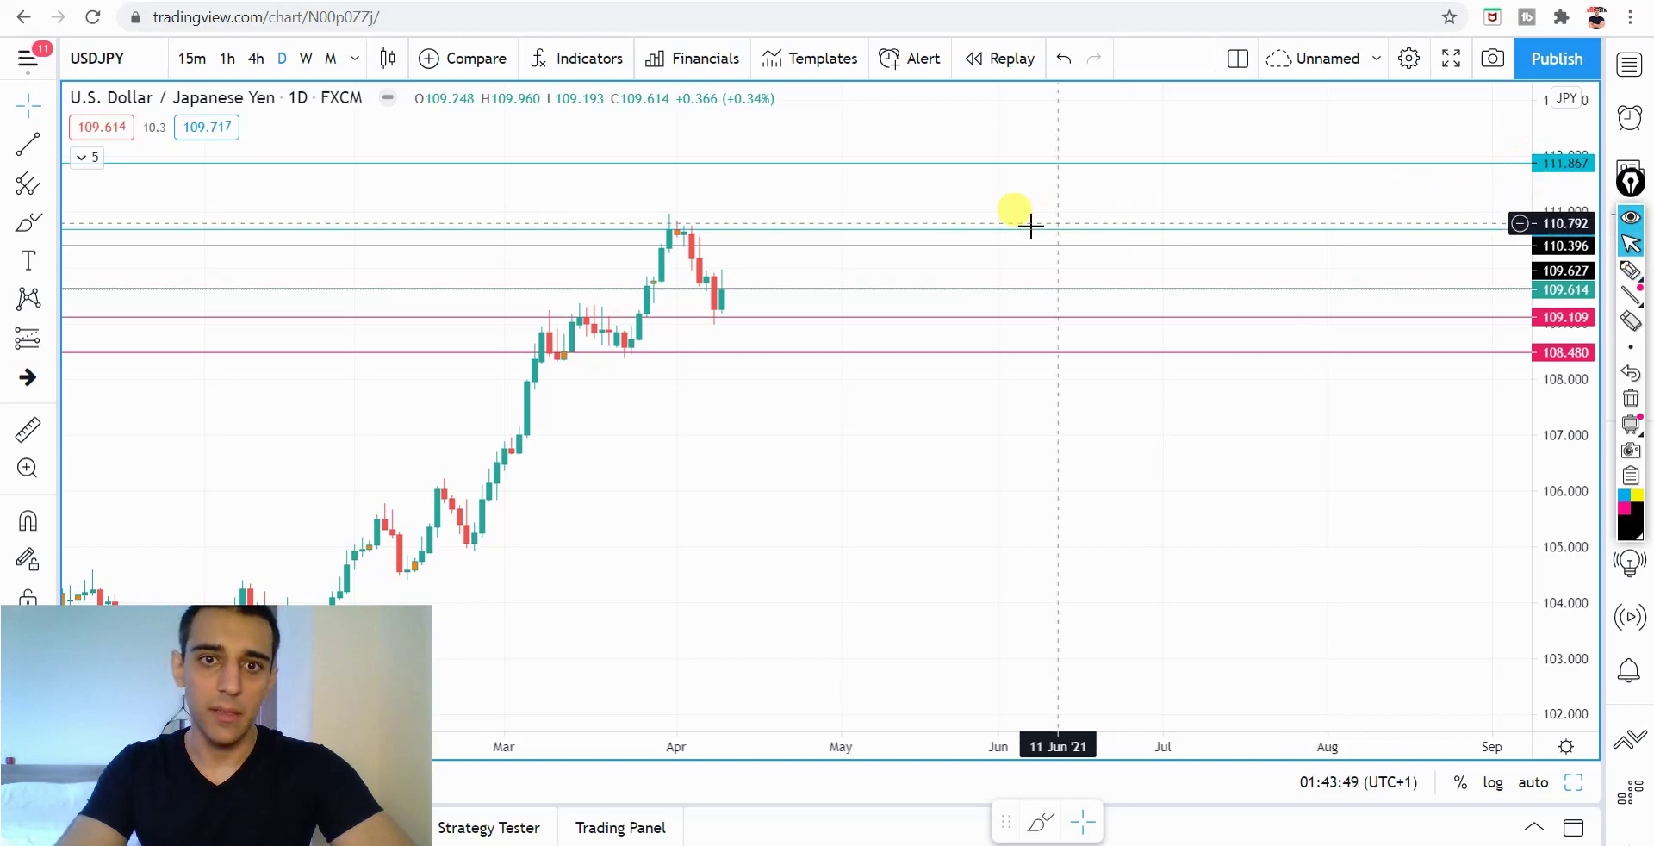
- Dash a rising path from the latest candle to 110.396, and circle the 111.867 label and the recent high near 110.680
key(ctrl+shift+h)
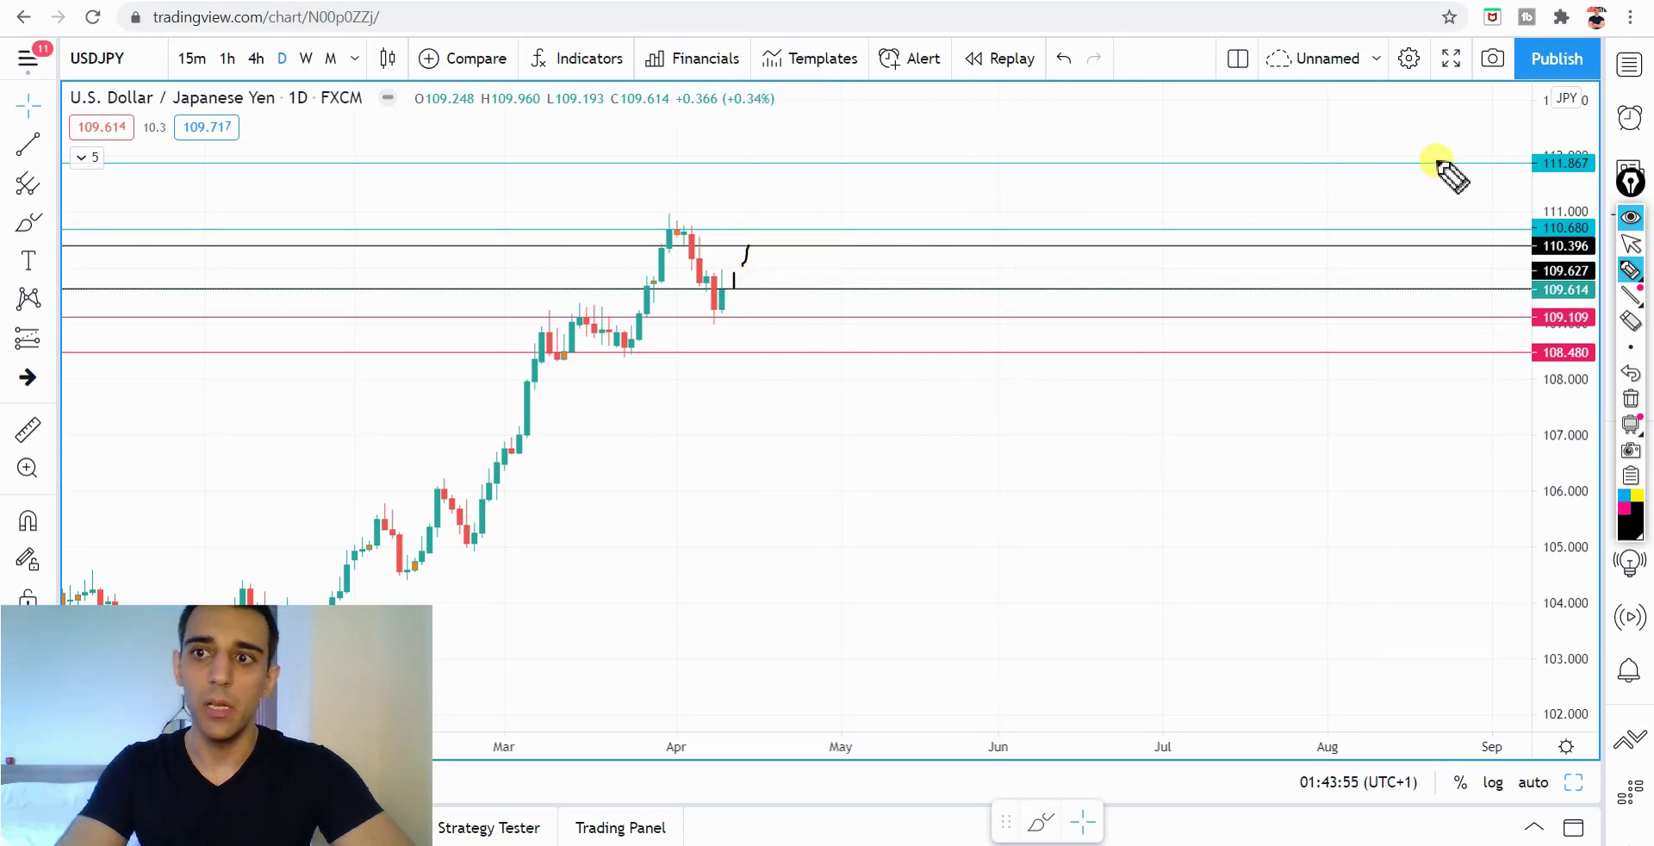
drag(1508, 177, 1585, 172)
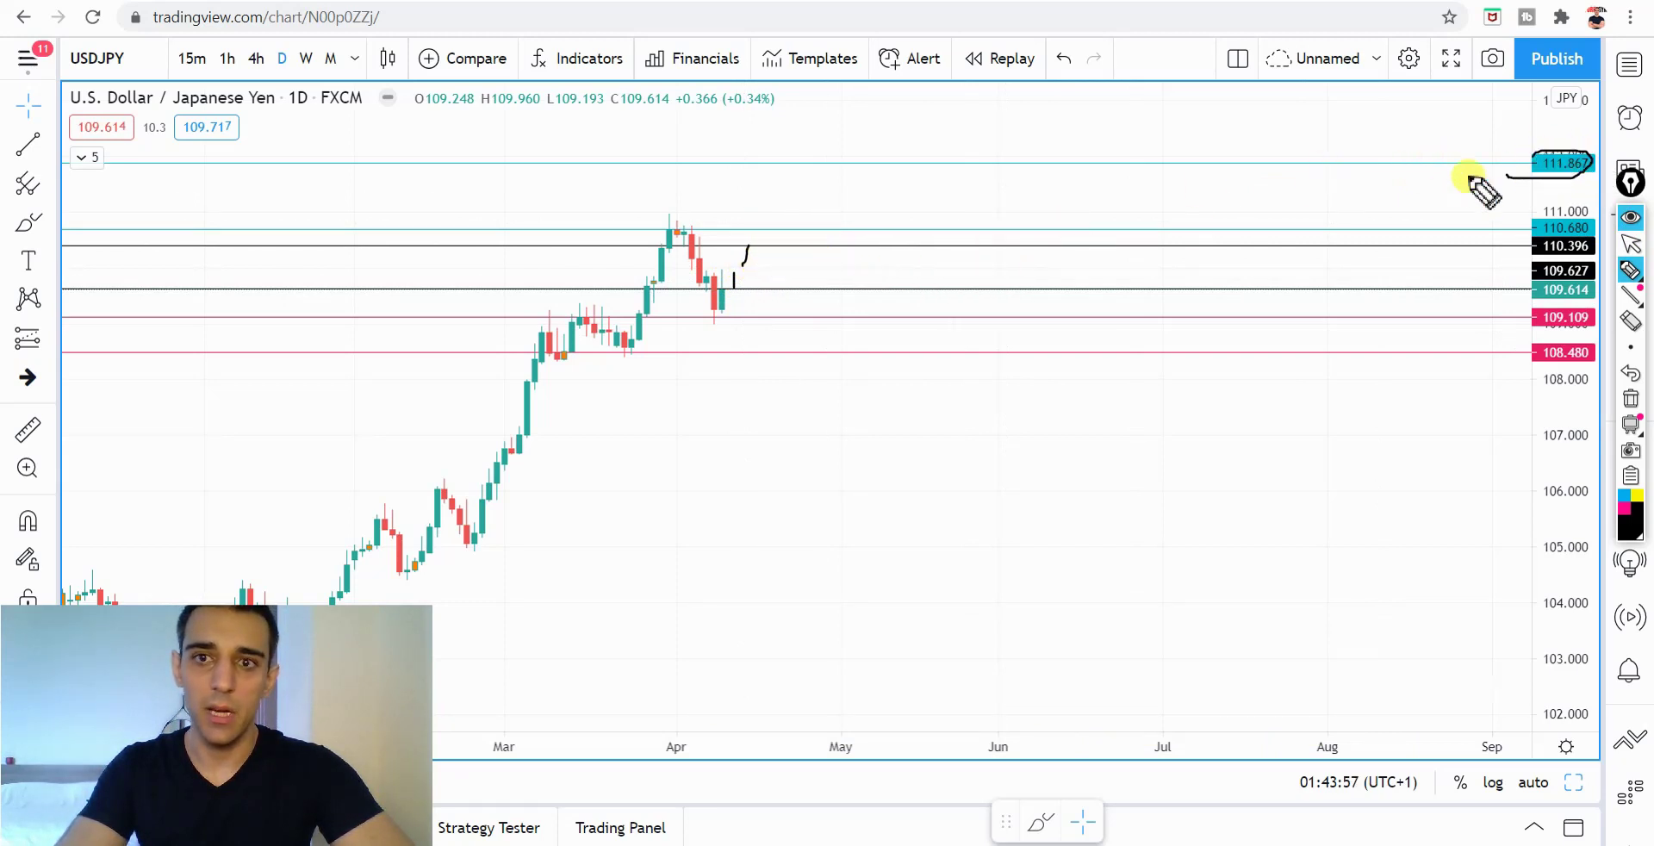
mouse_move(691, 230)
mouse_down()
mouse_move(669, 221)
mouse_move(693, 233)
mouse_move(686, 212)
mouse_up()
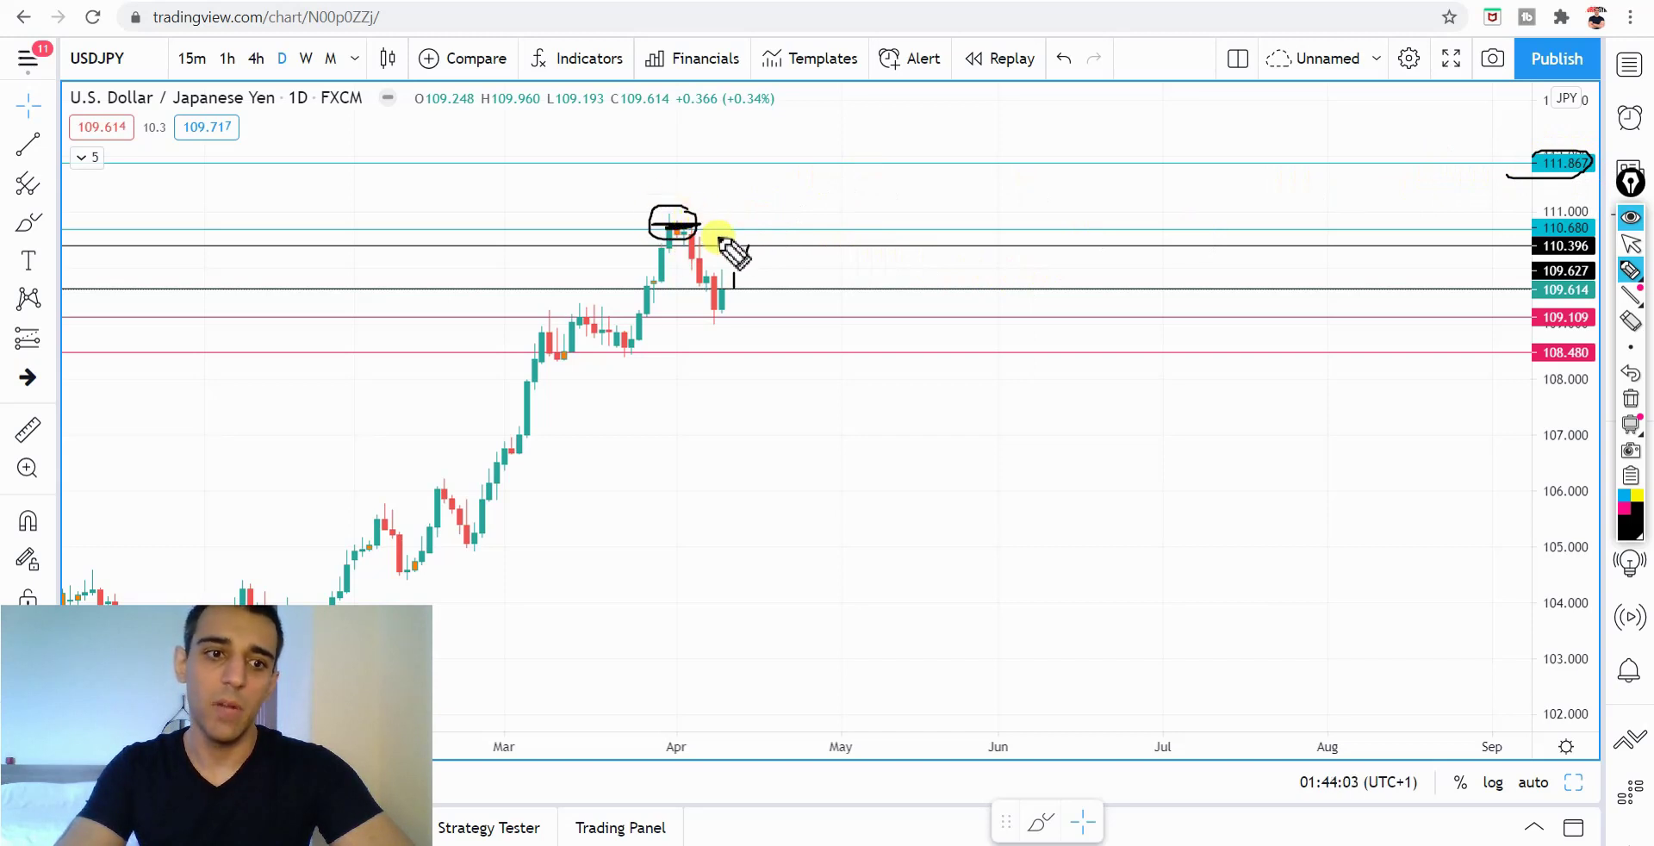
- Dash a fall from 110.680 to 109.109 and a rebound past 111.867, underline the recent low, and clear all marks
mouse_move(754, 242)
mouse_down()
mouse_move(755, 223)
mouse_move(779, 267)
mouse_up()
drag(783, 276, 813, 333)
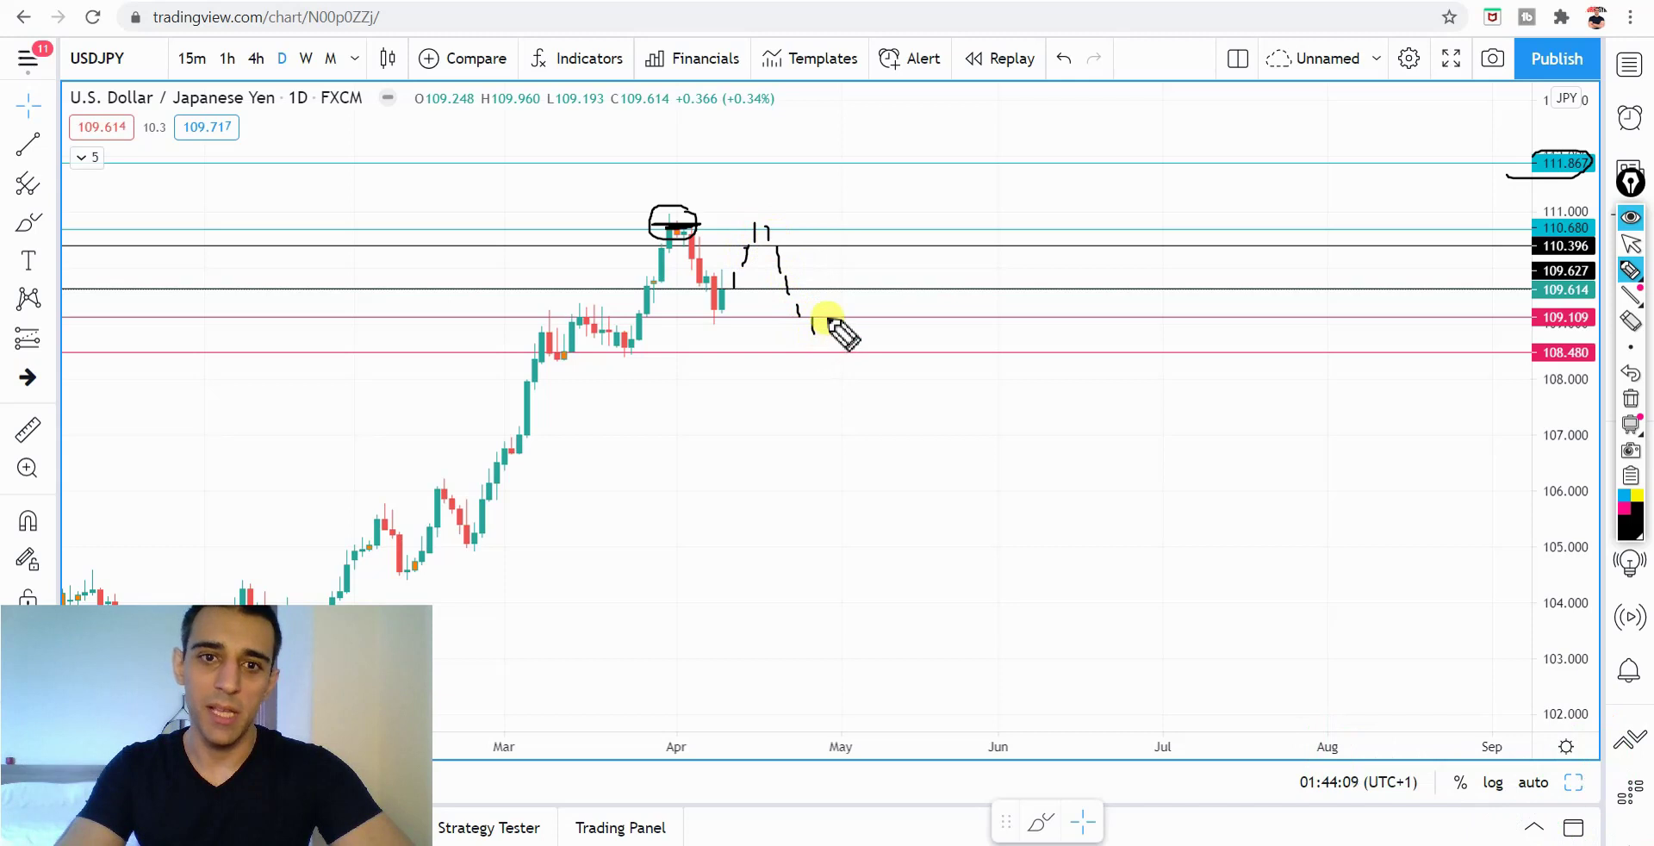
mouse_move(706, 320)
mouse_down()
mouse_move(816, 332)
mouse_move(846, 230)
mouse_up()
mouse_move(858, 207)
mouse_down()
mouse_move(891, 151)
mouse_move(918, 147)
mouse_up()
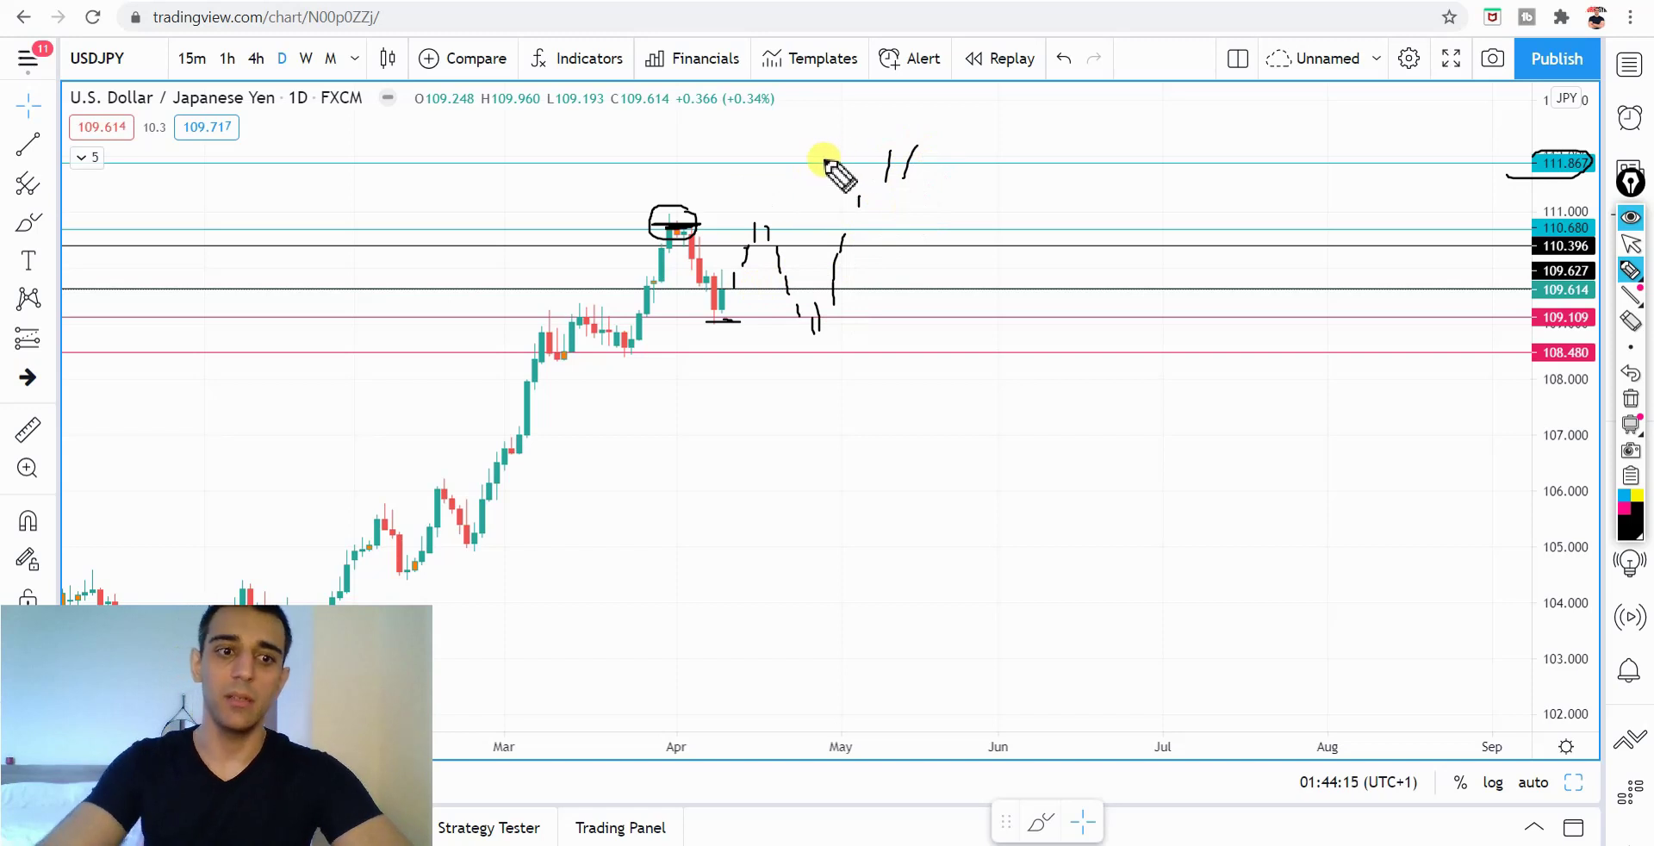
key(ctrl+shift+7)
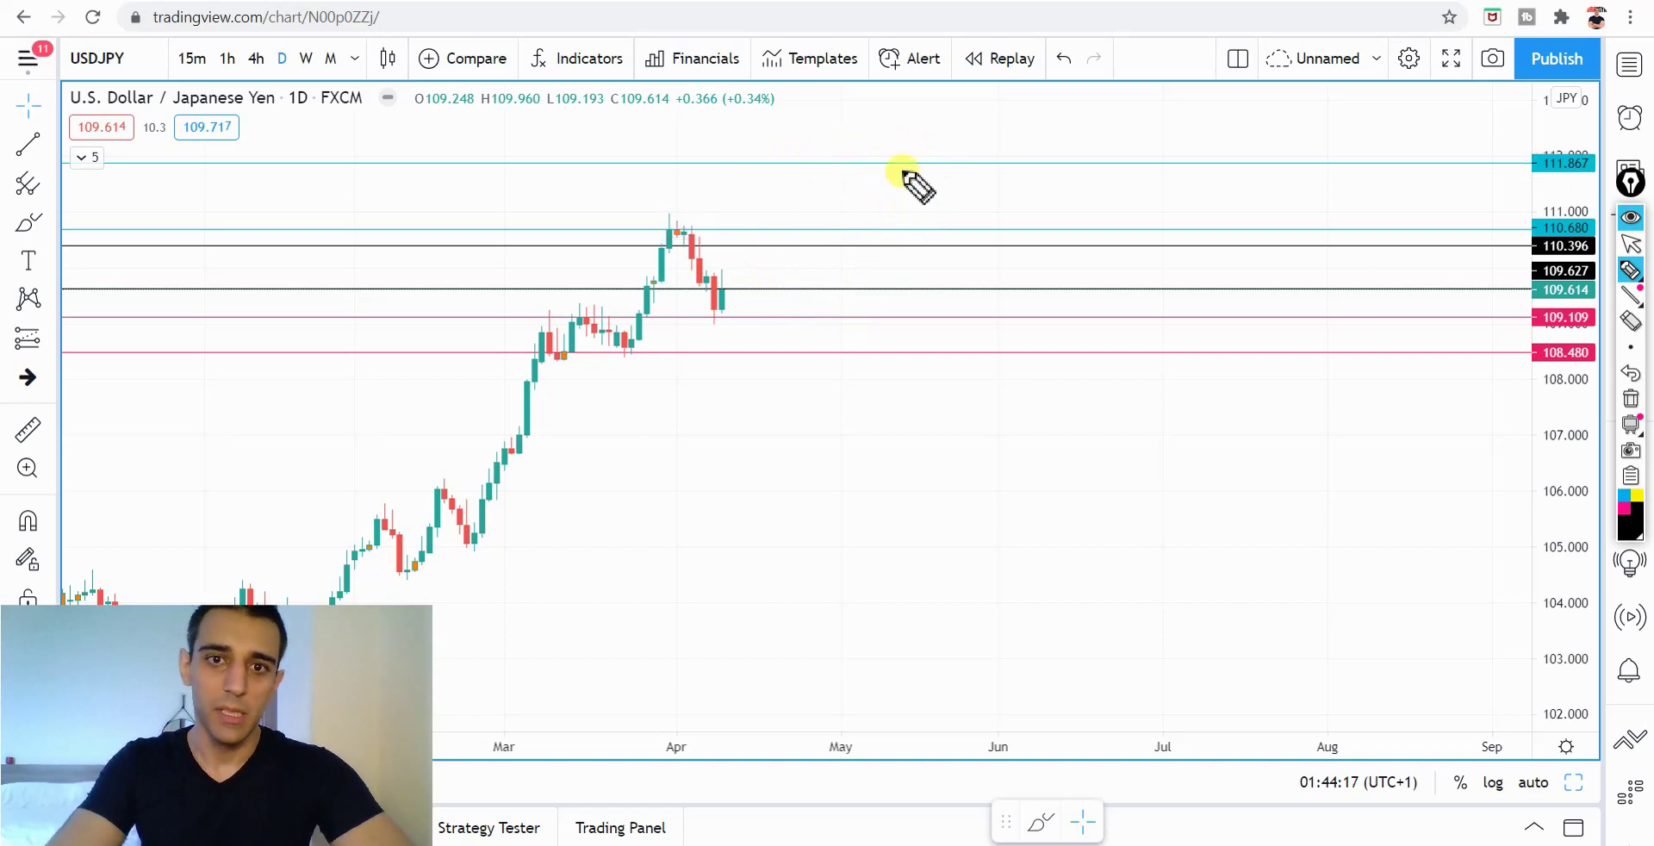
- Reframe the USDJPY daily chart to include candles from before 2021 and turn on automatic price scaling
key(ctrl+shift+2)
drag(857, 540, 928, 473)
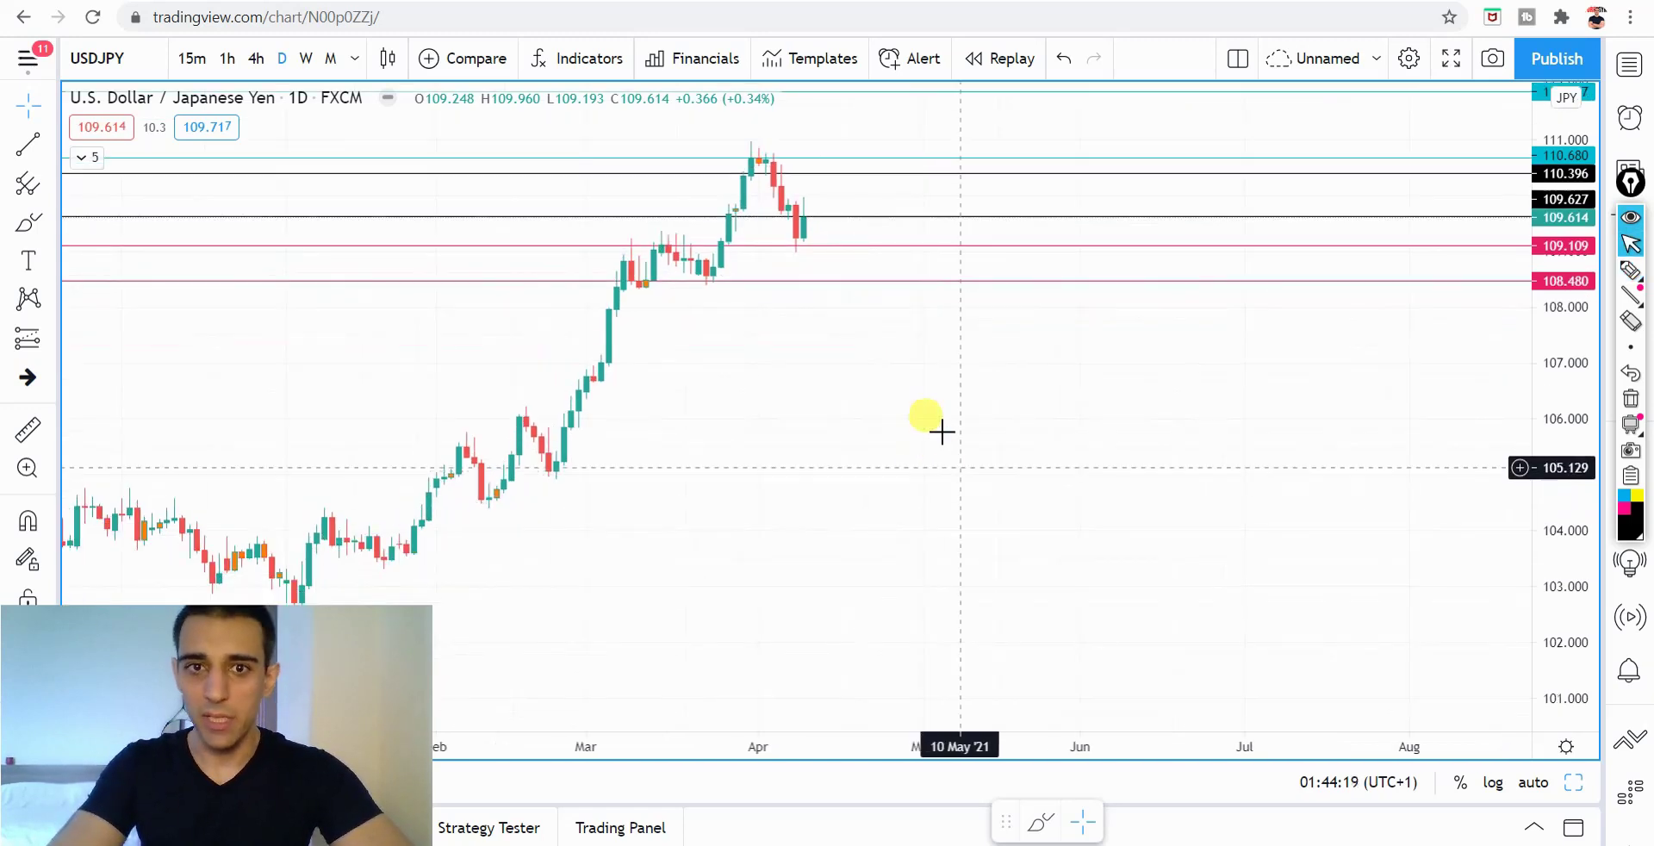
drag(786, 395, 912, 441)
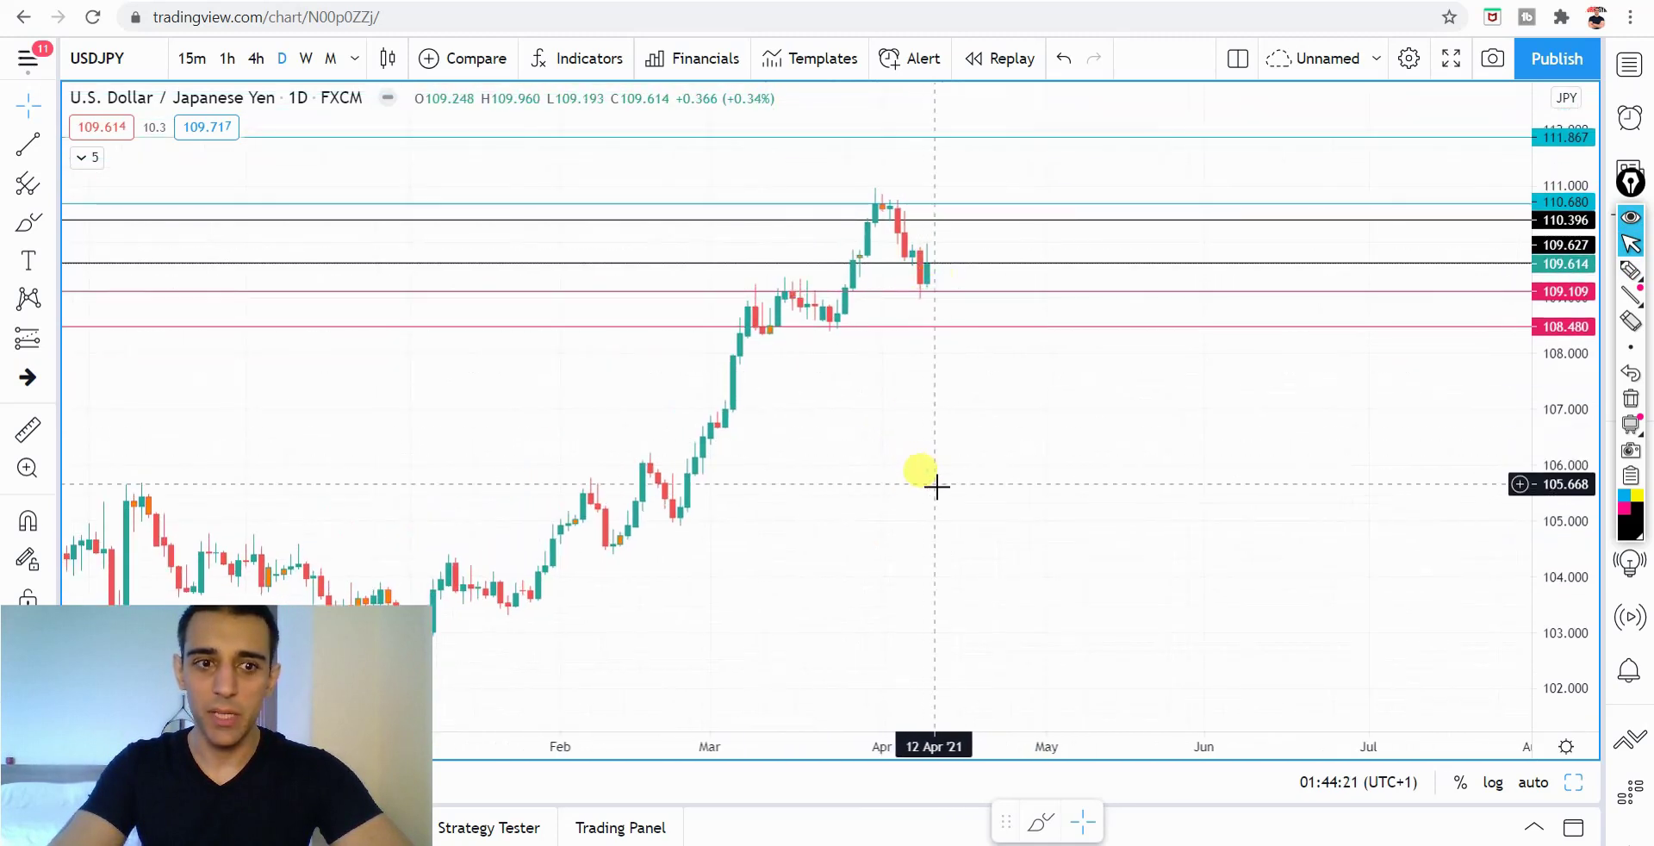
drag(1026, 450, 1078, 485)
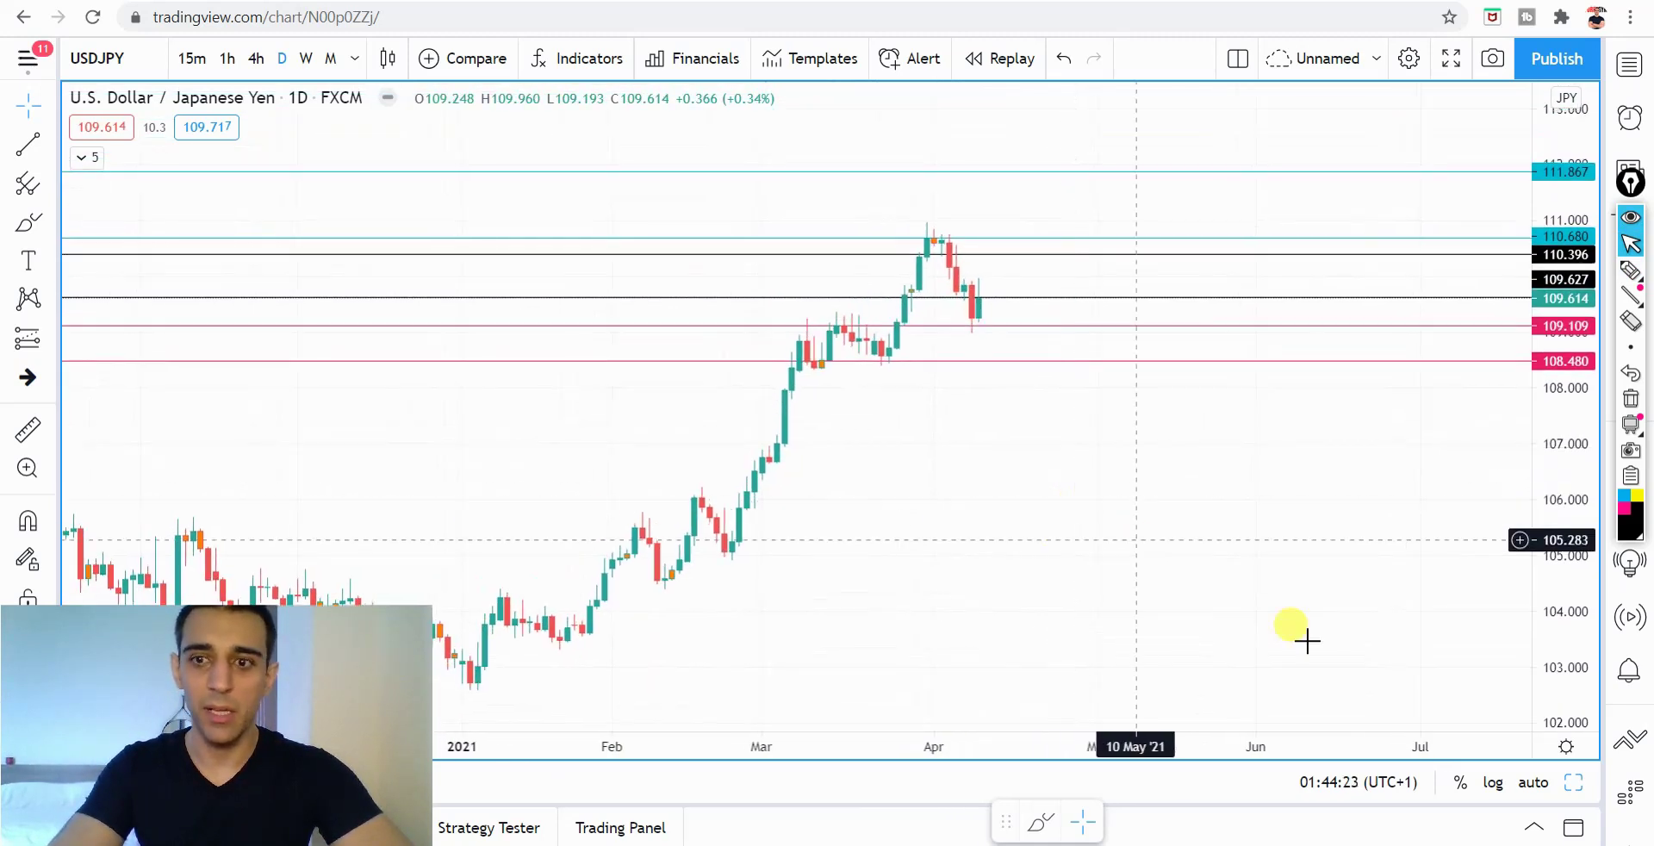
click(1530, 782)
drag(1206, 508, 1048, 470)
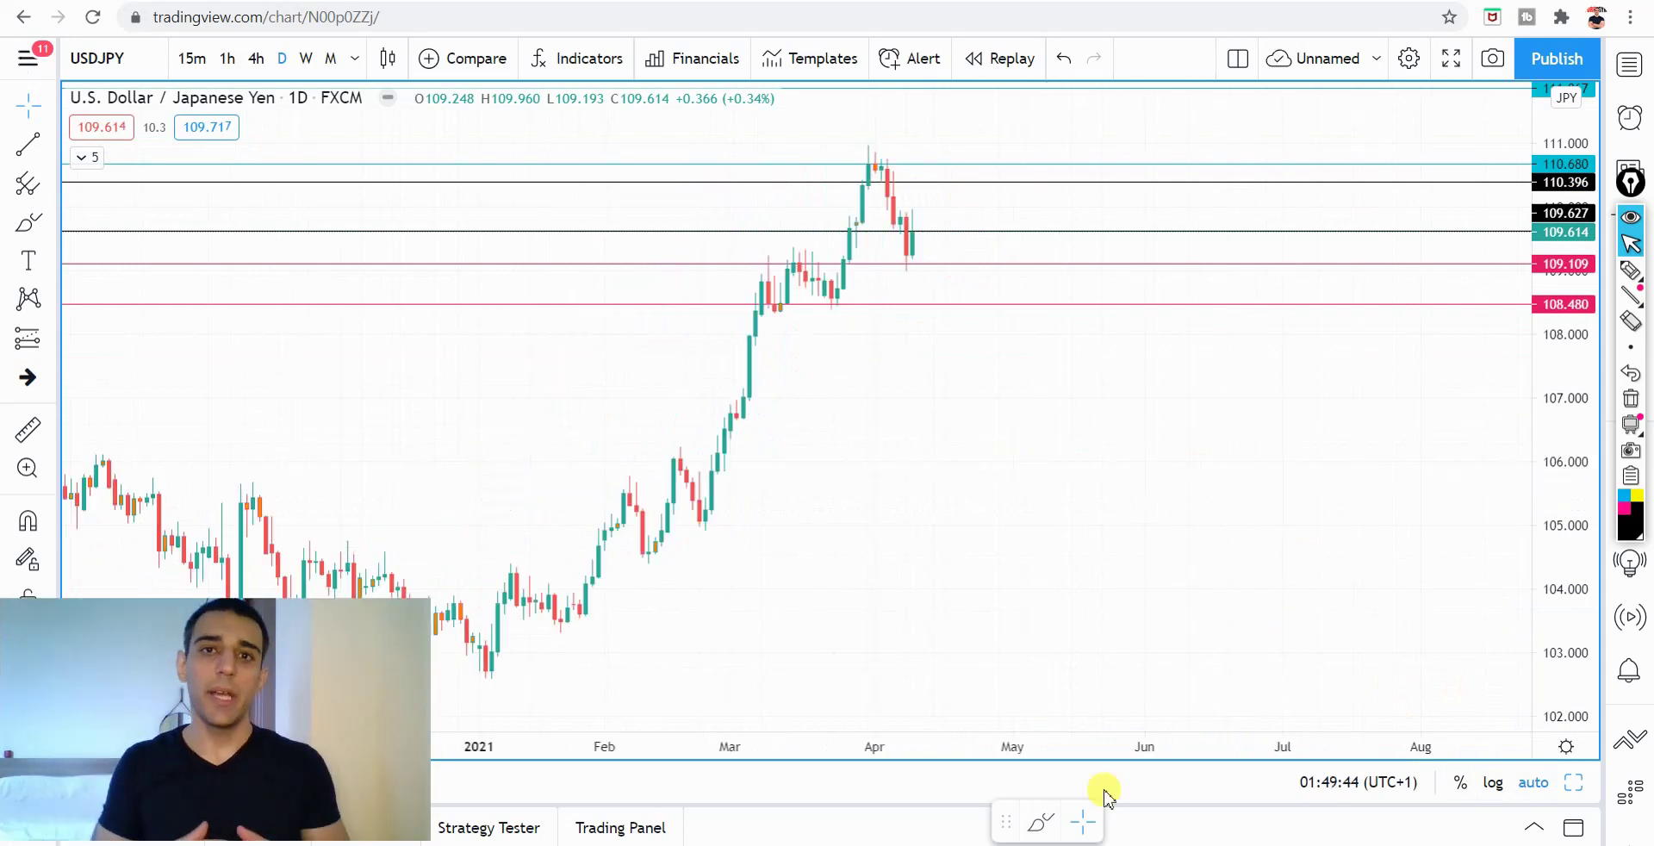